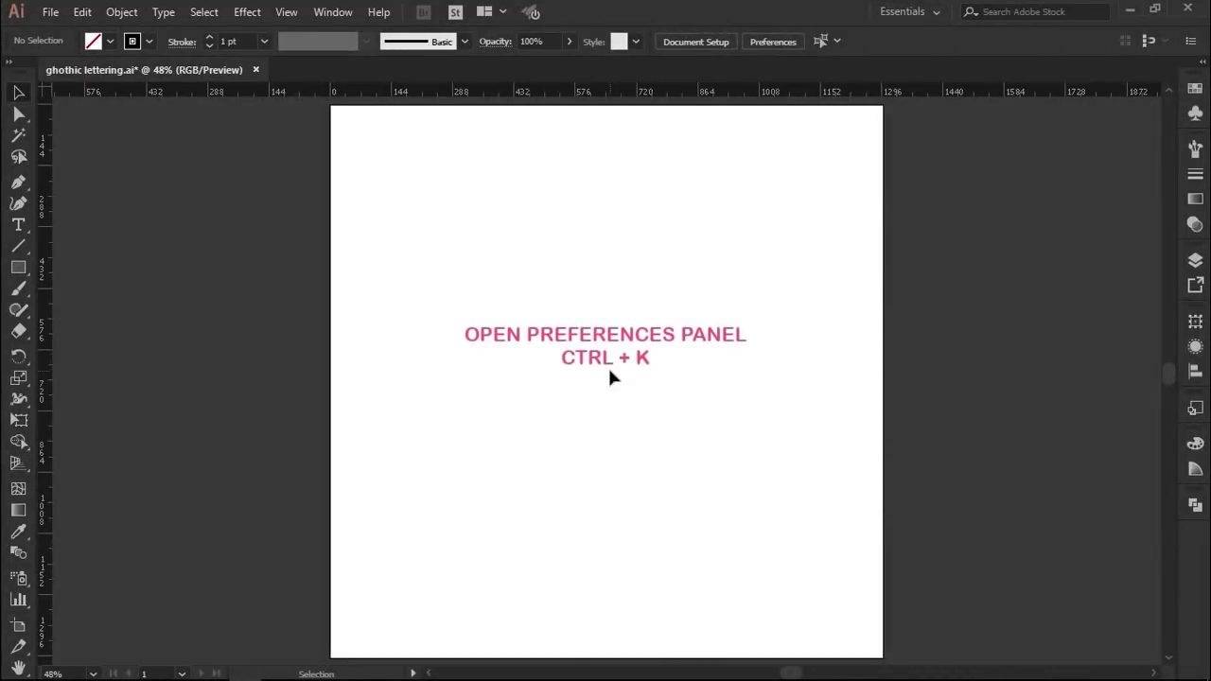
Set the grid preferences to 100 pt gridlines with 8 subdivisions
key(ctrl+k)
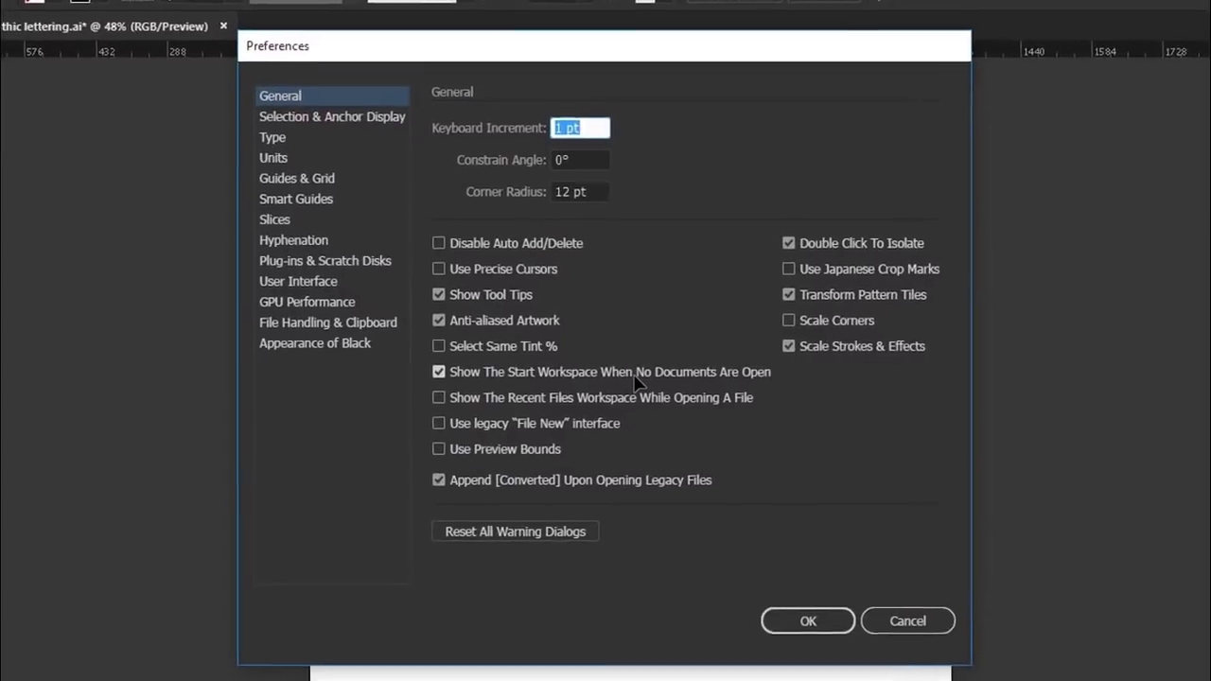
click(310, 170)
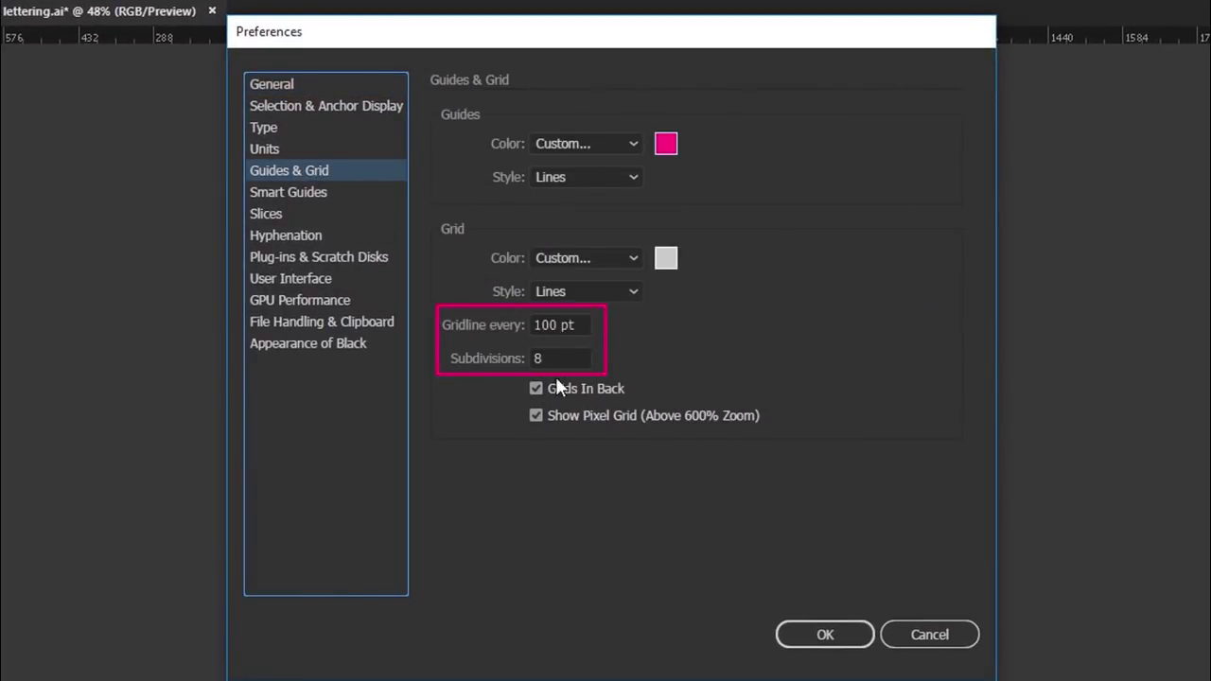
click(798, 636)
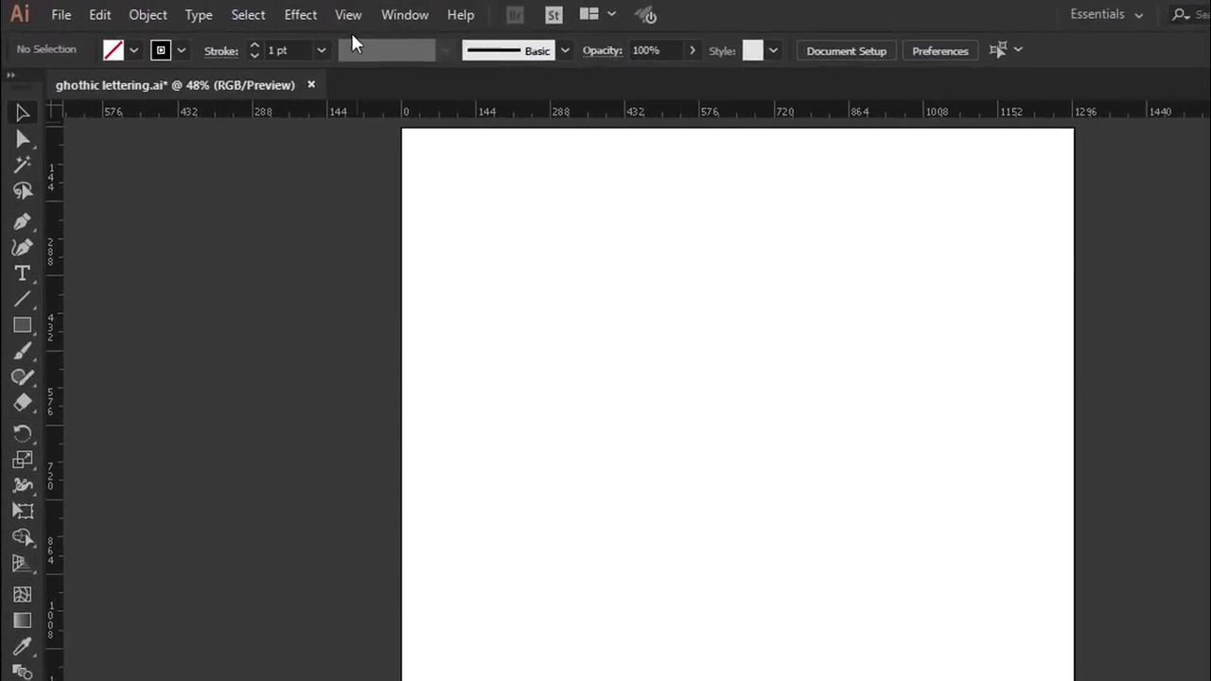
Show the grid and the guides, and hide the artboard edges
click(287, 11)
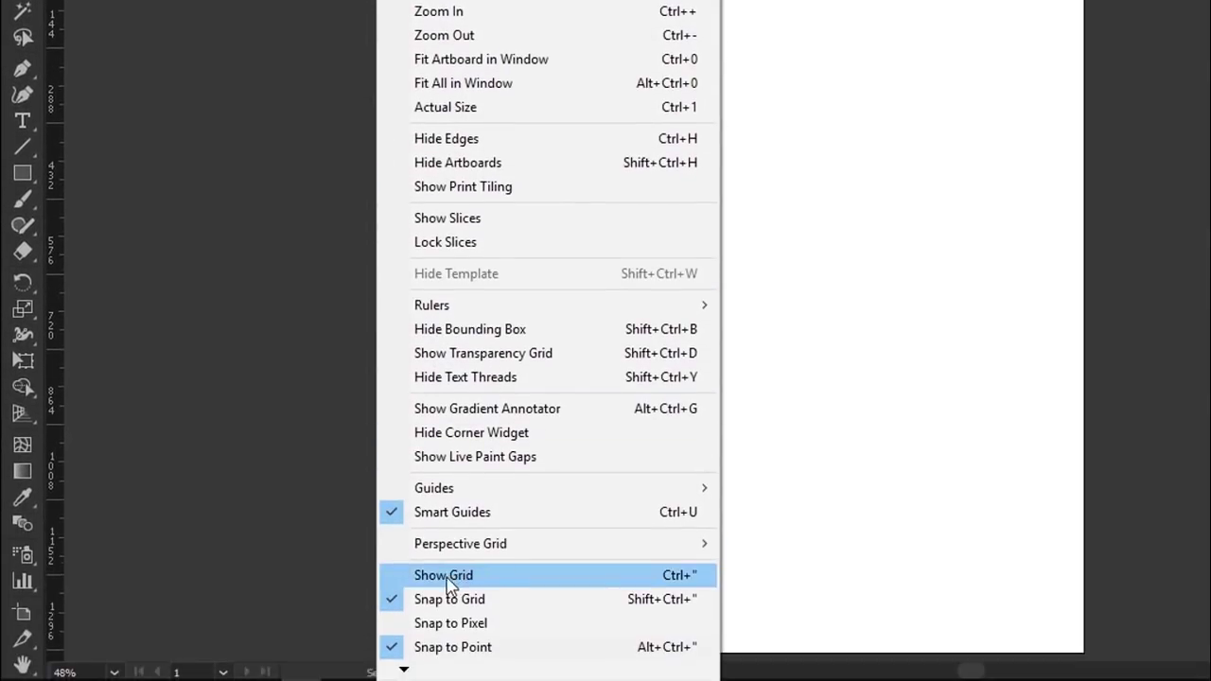
click(486, 589)
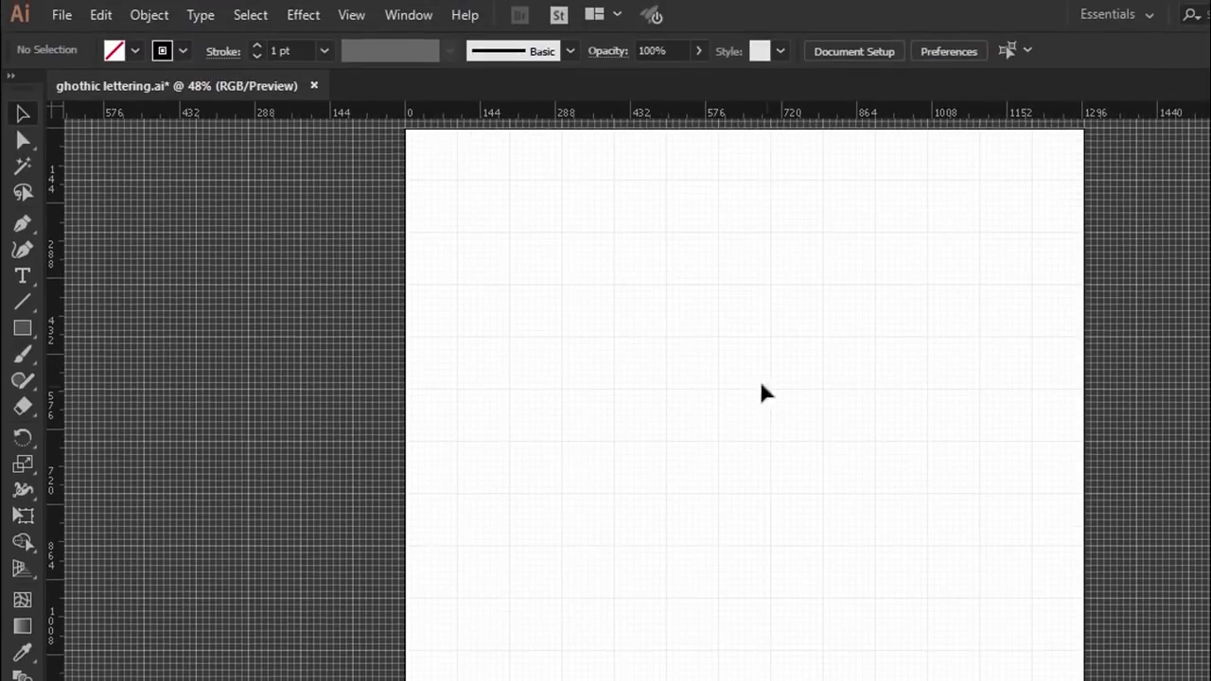
click(351, 14)
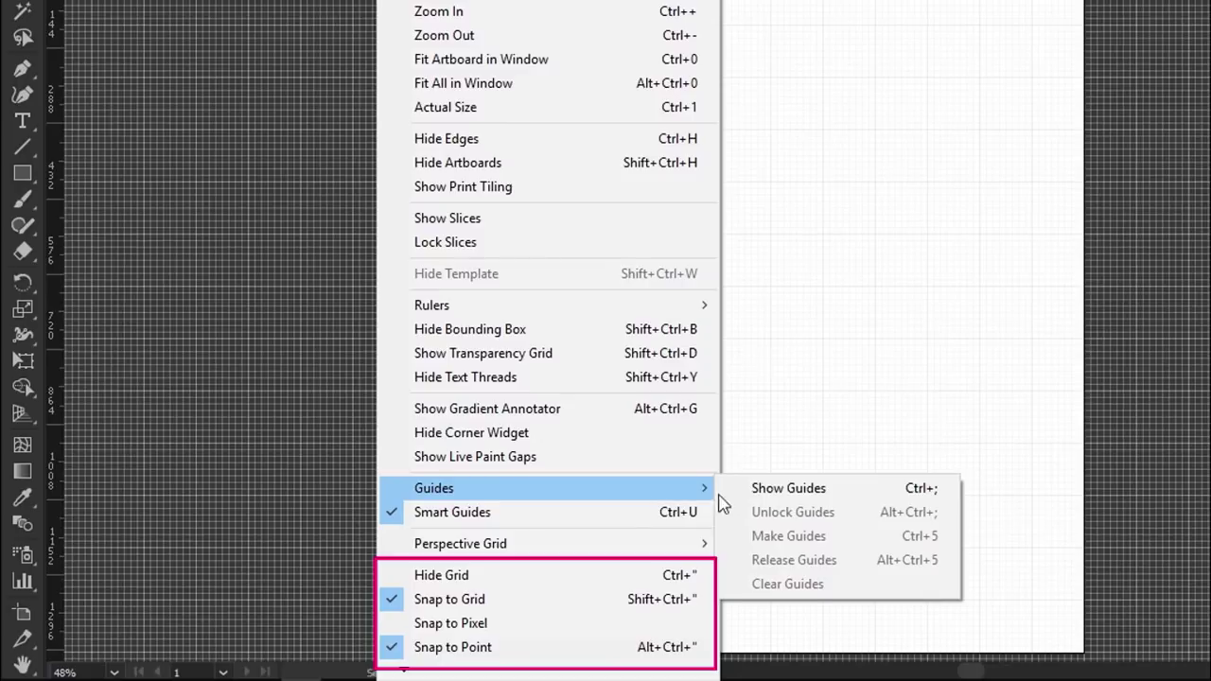
click(700, 490)
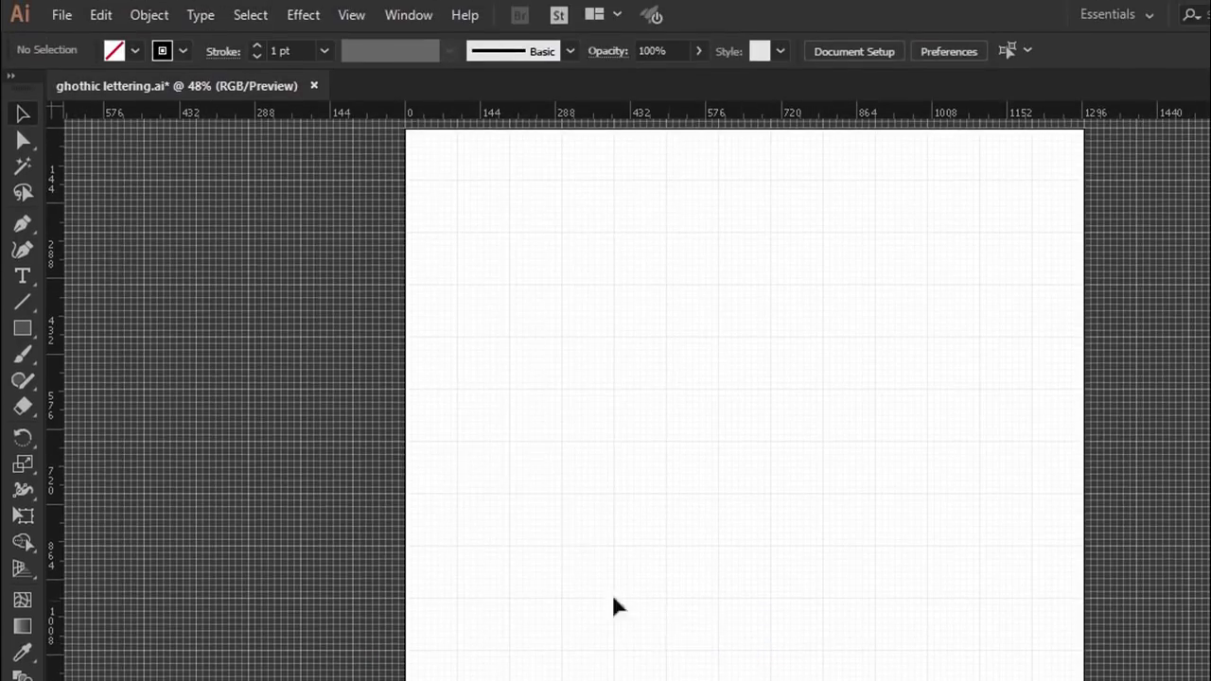
click(351, 15)
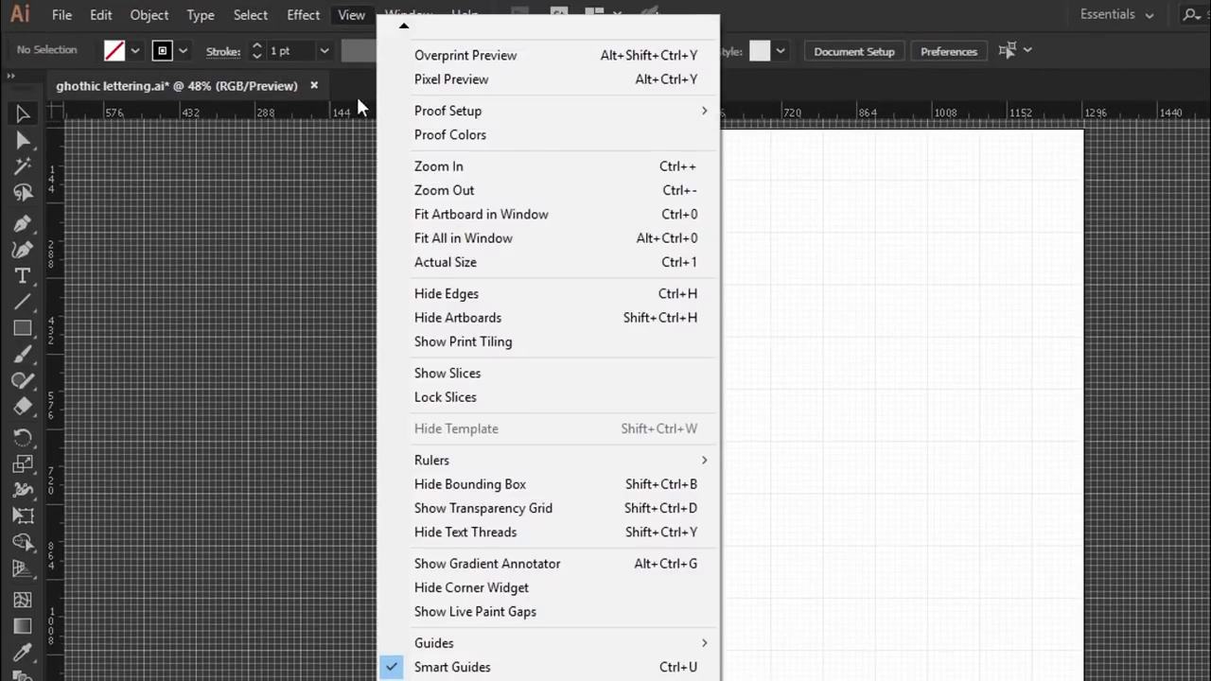
click(431, 319)
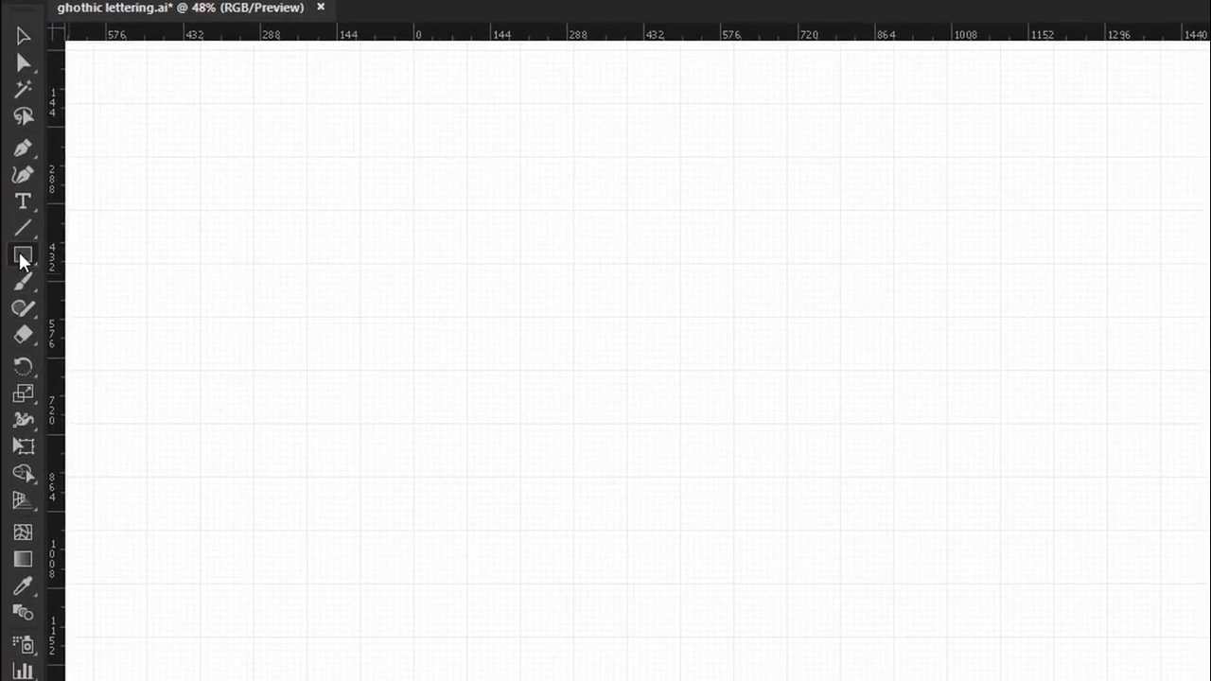
Create a 400 × 900 pt rectangle centred horizontally and vertically on the artboard
click(21, 258)
click(451, 219)
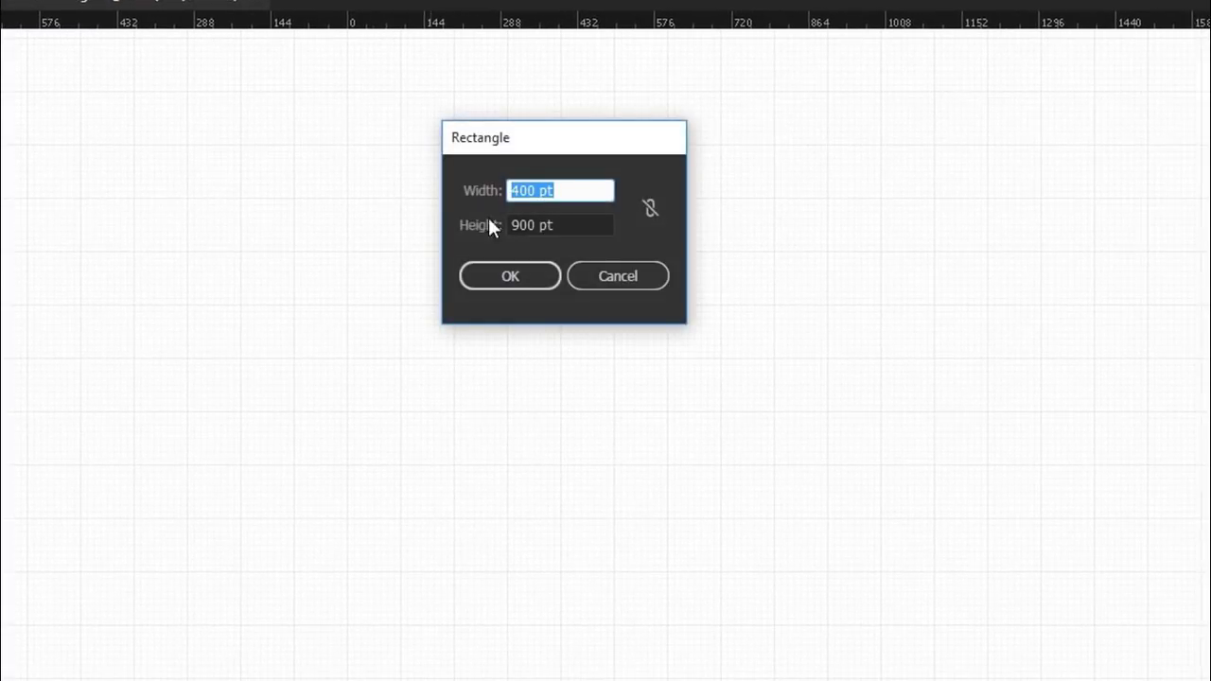
click(528, 277)
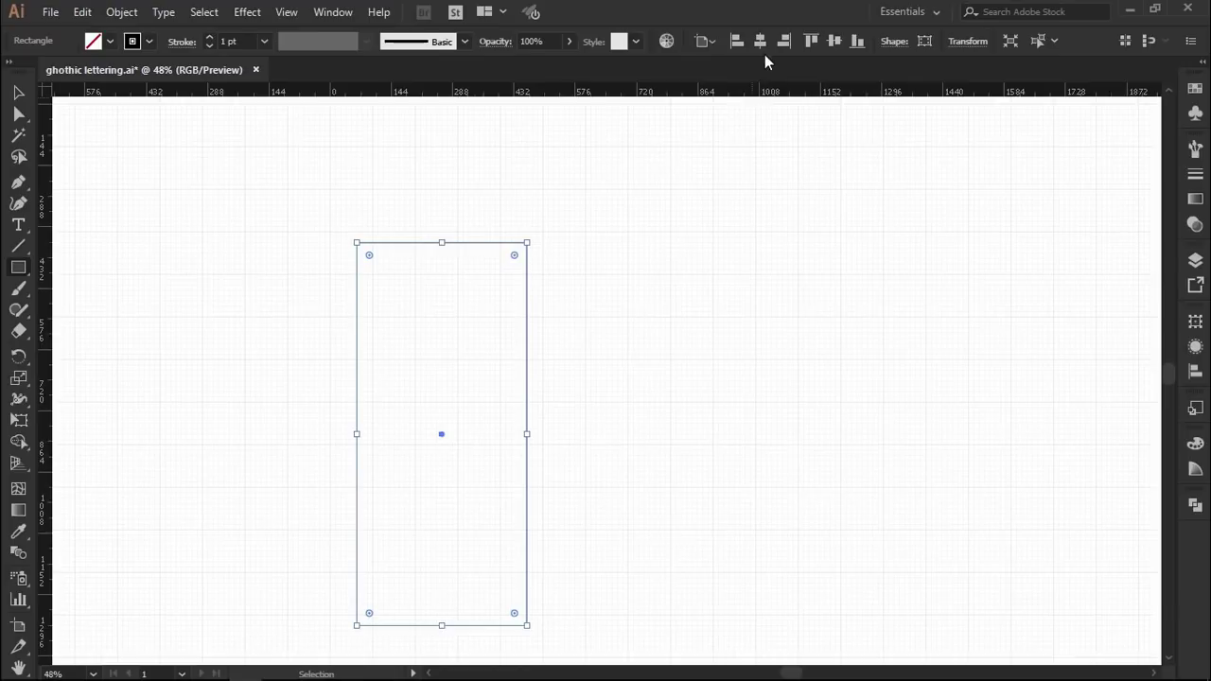
click(764, 39)
click(840, 42)
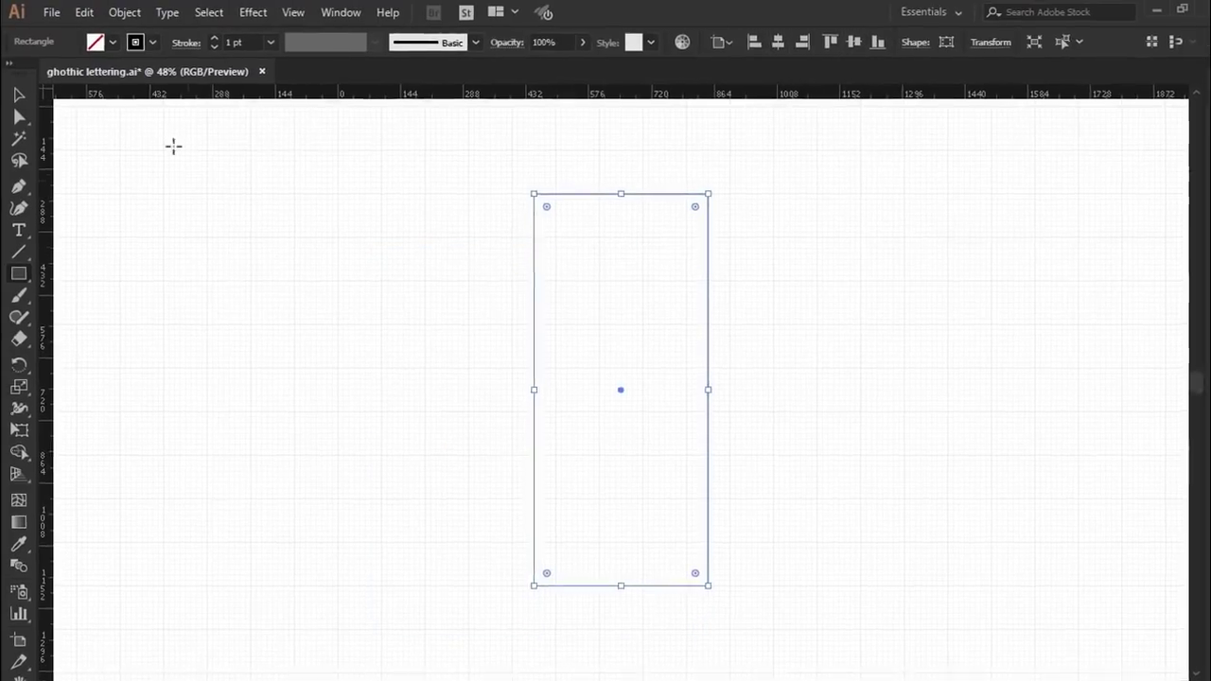
Give the rectangle a blue outline stroke
click(149, 40)
click(144, 99)
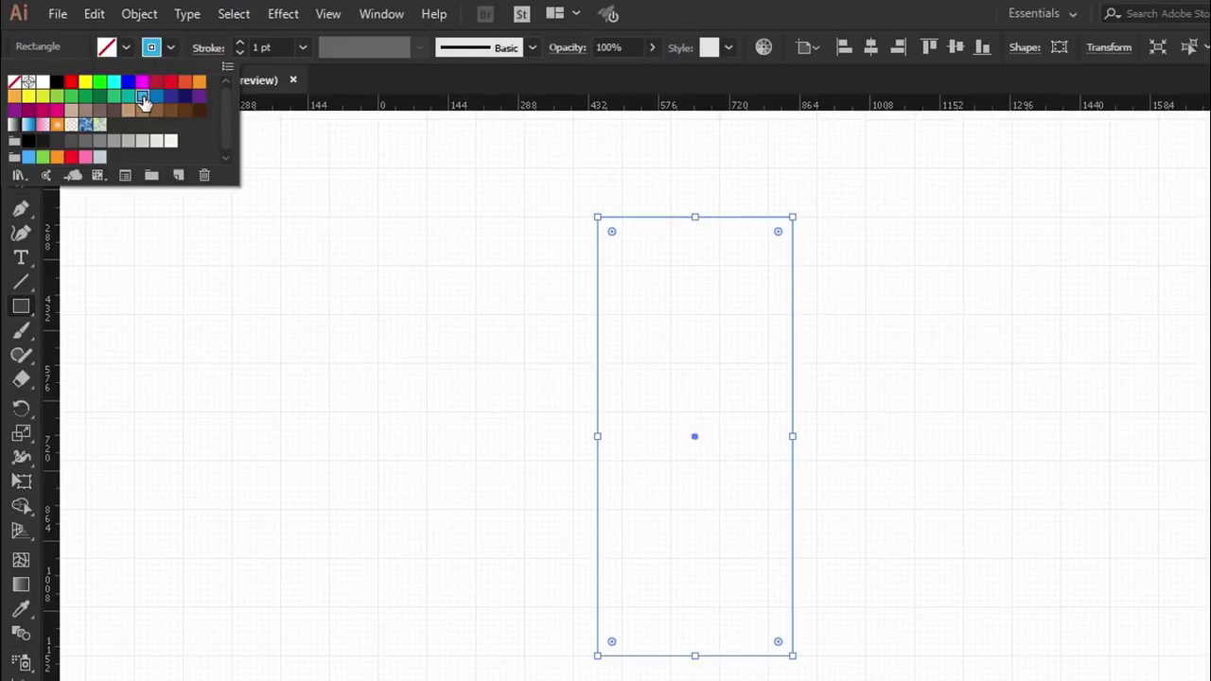
click(367, 125)
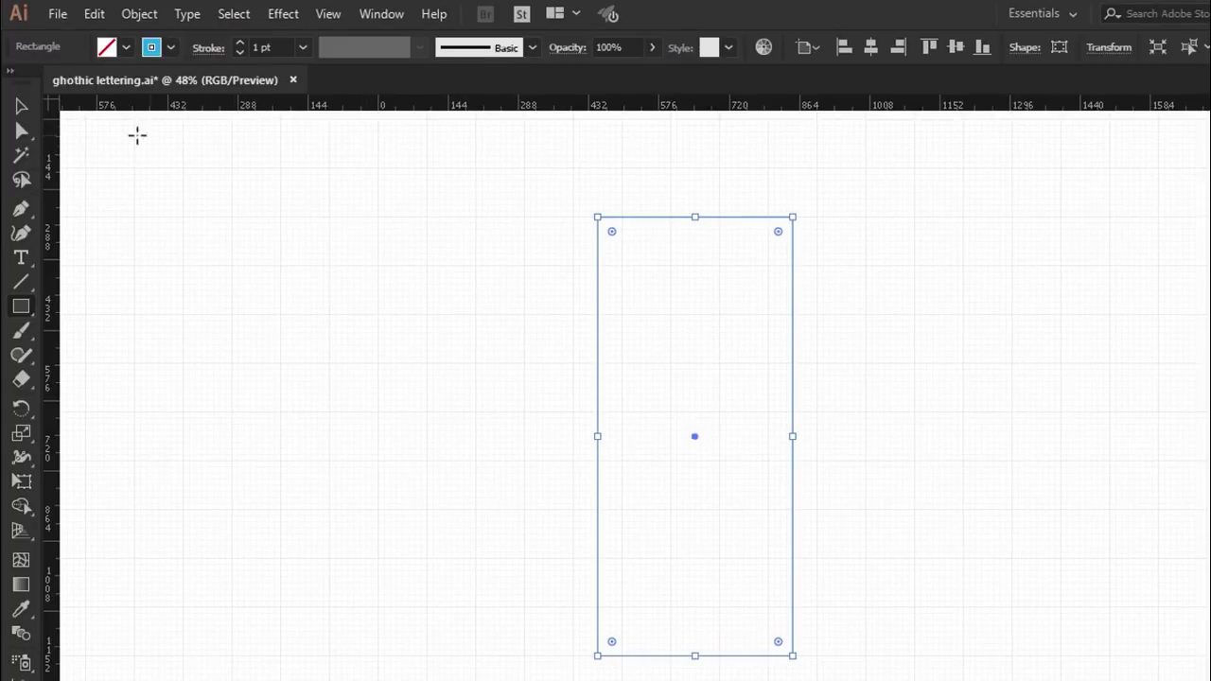
Select the rectangle and lock it with Object > Lock > Selection
click(21, 106)
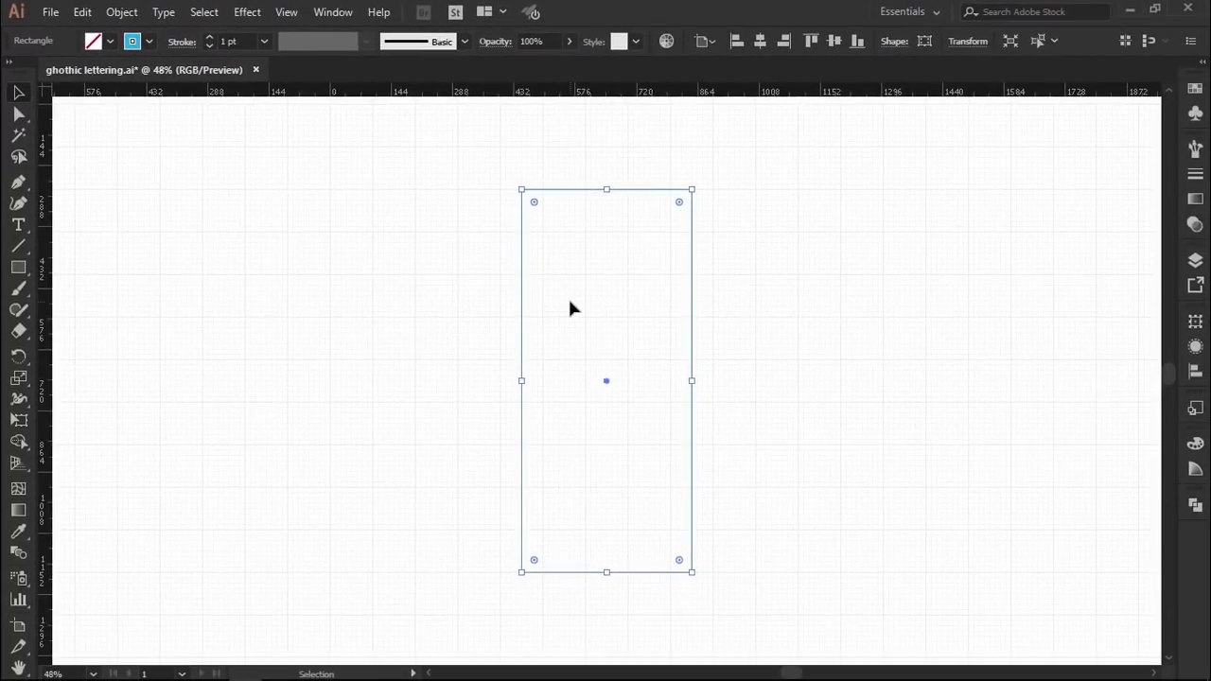
click(464, 301)
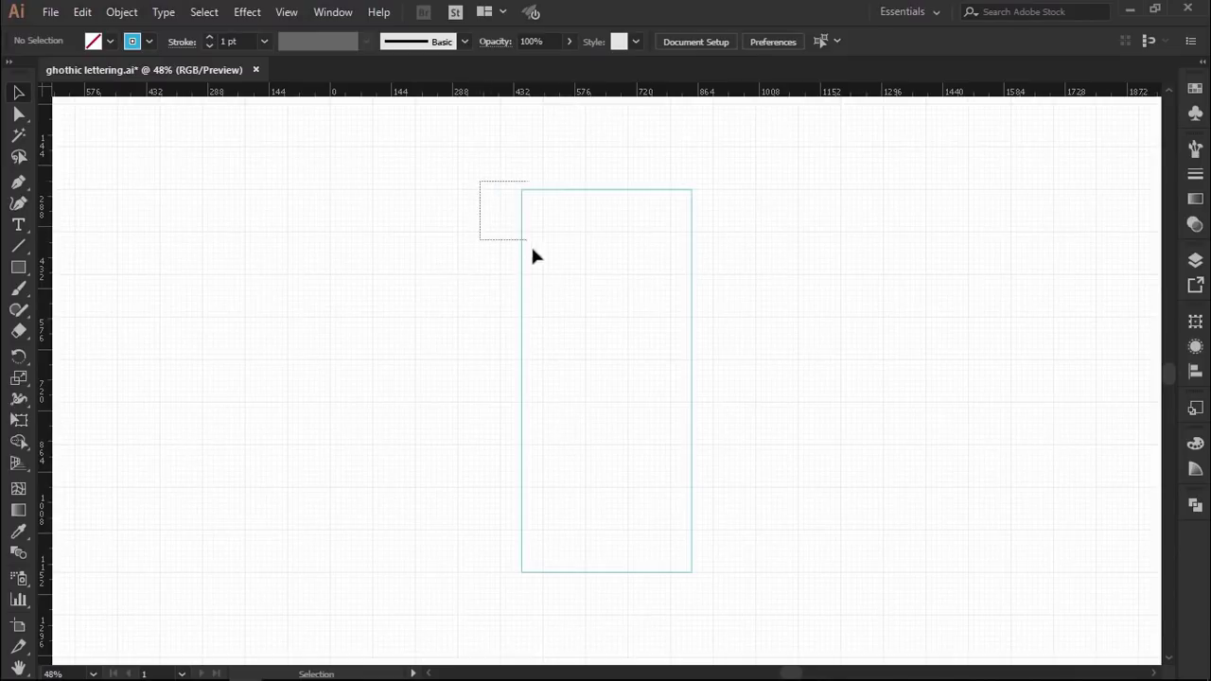
drag(533, 256, 572, 285)
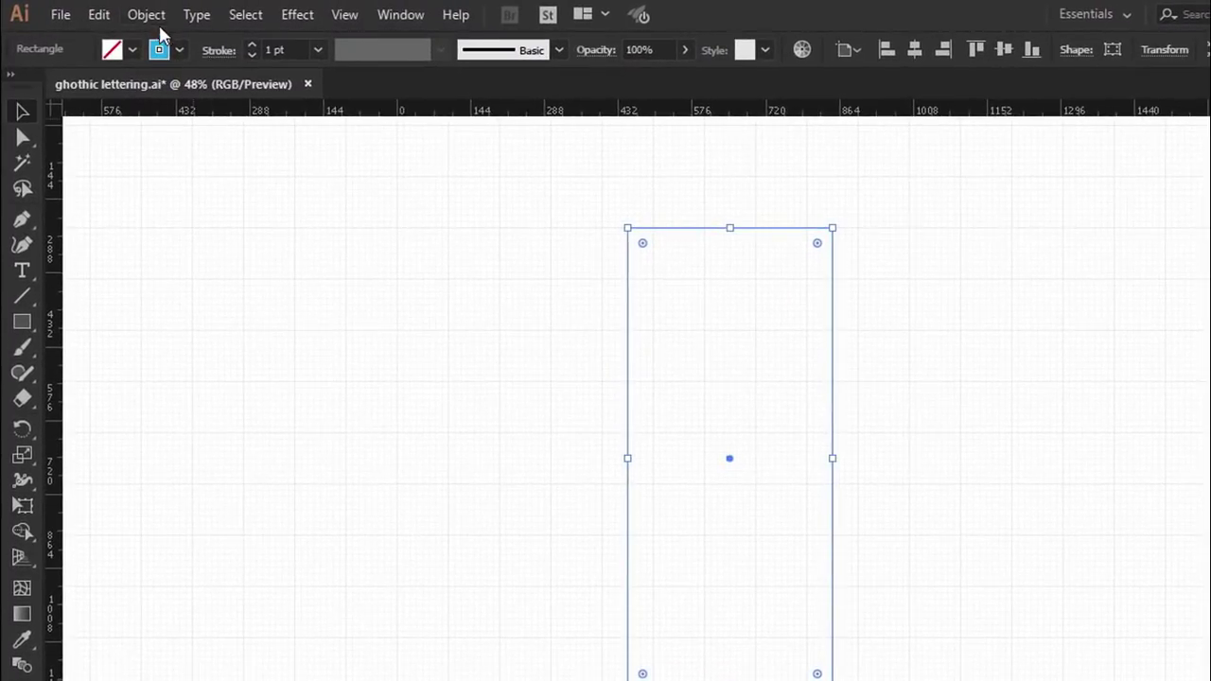
click(149, 15)
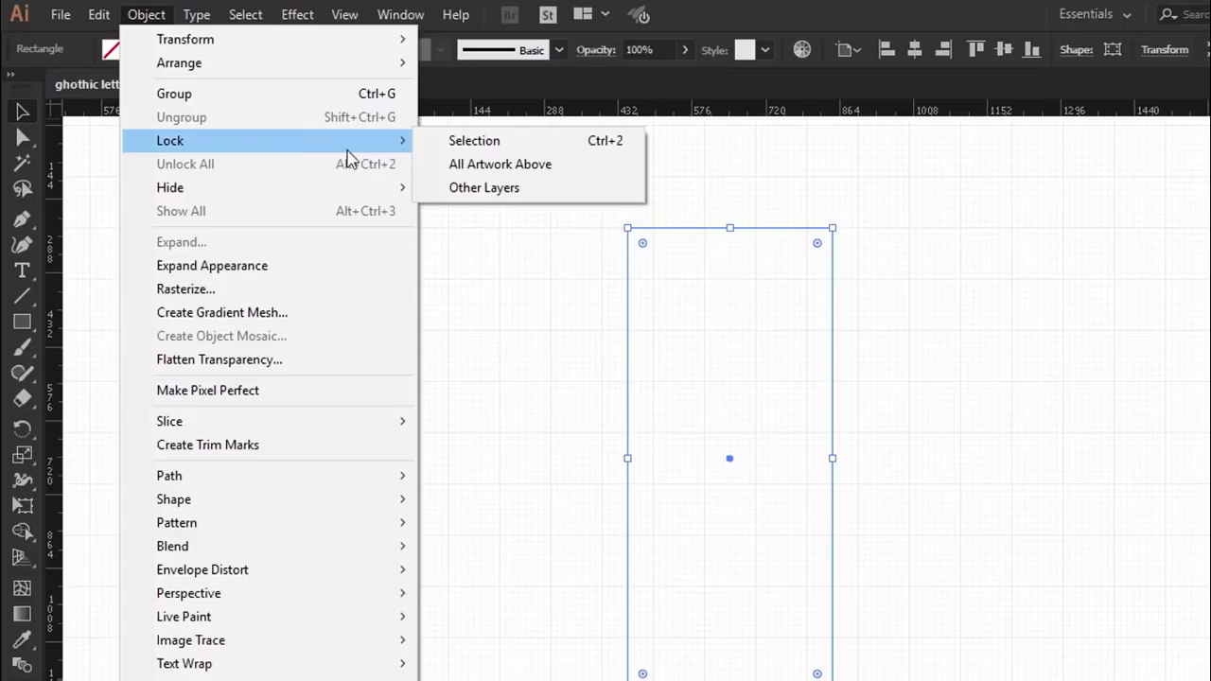
click(462, 140)
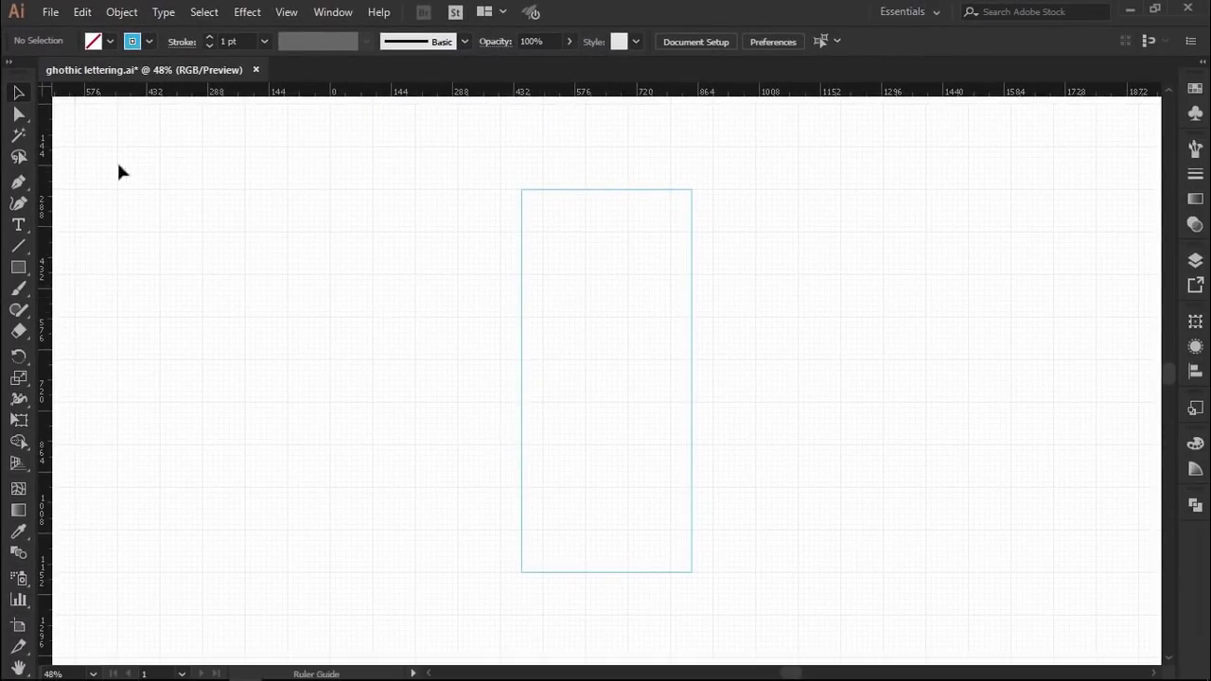
Drag three vertical and six horizontal guides from the rulers across the letter box
drag(118, 171, 606, 237)
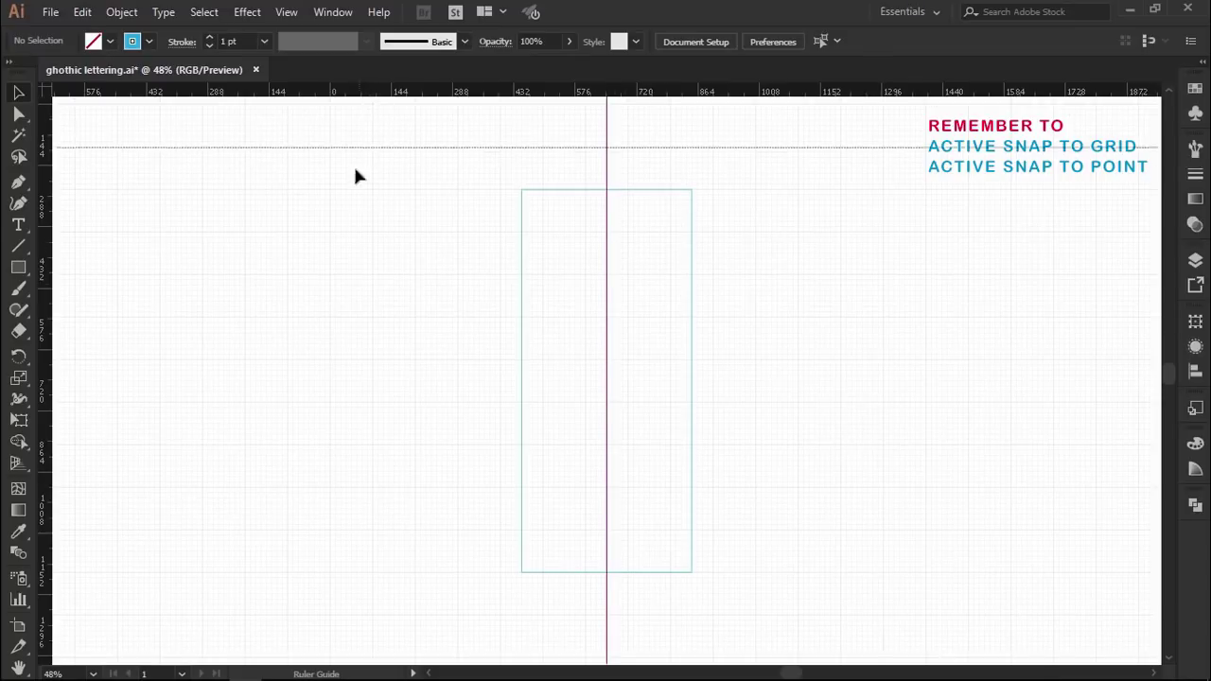
drag(370, 100, 337, 274)
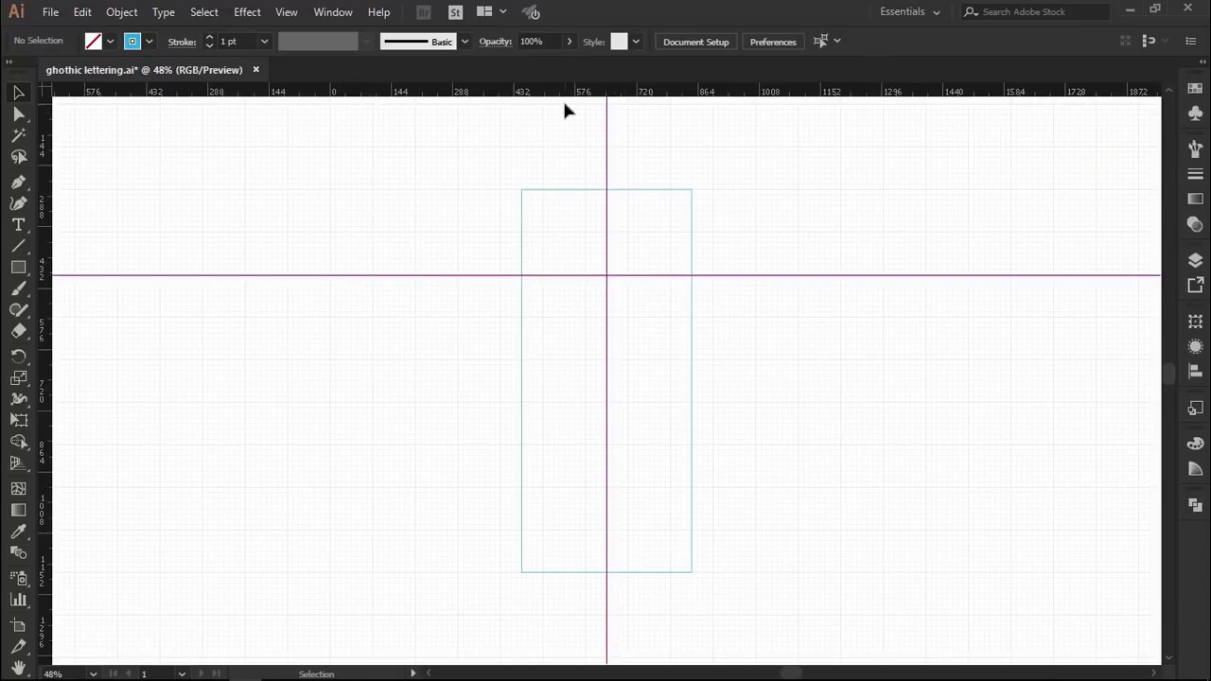
drag(566, 93, 597, 487)
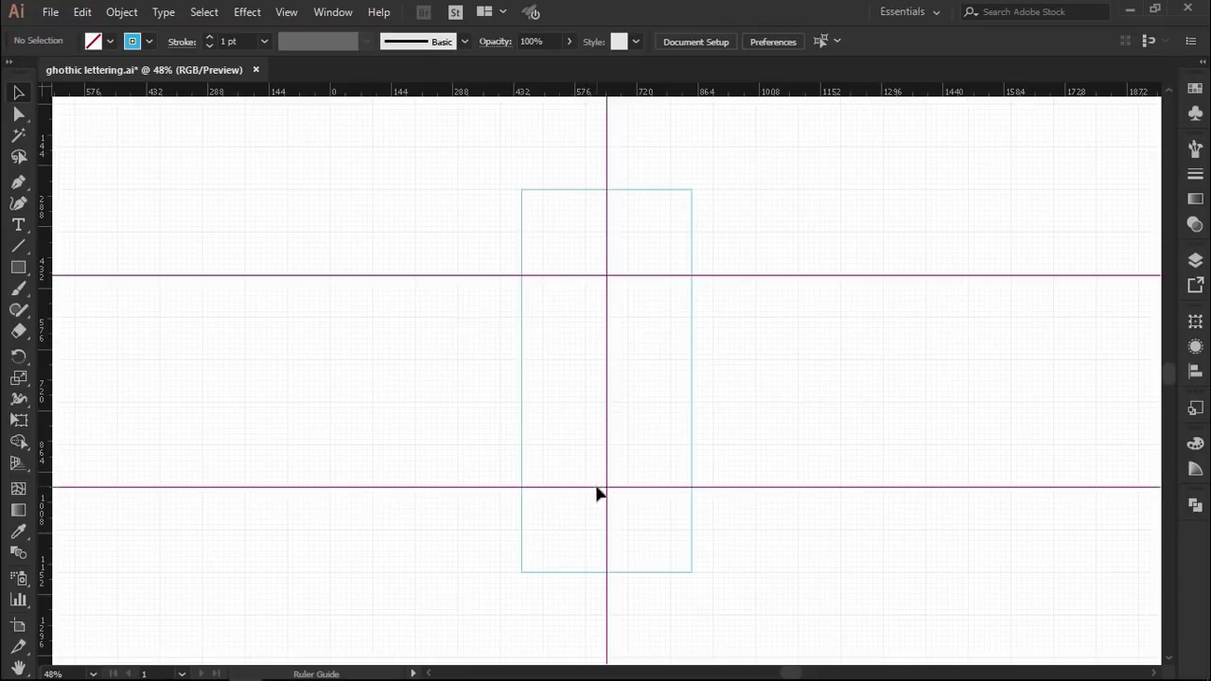
drag(44, 332, 564, 356)
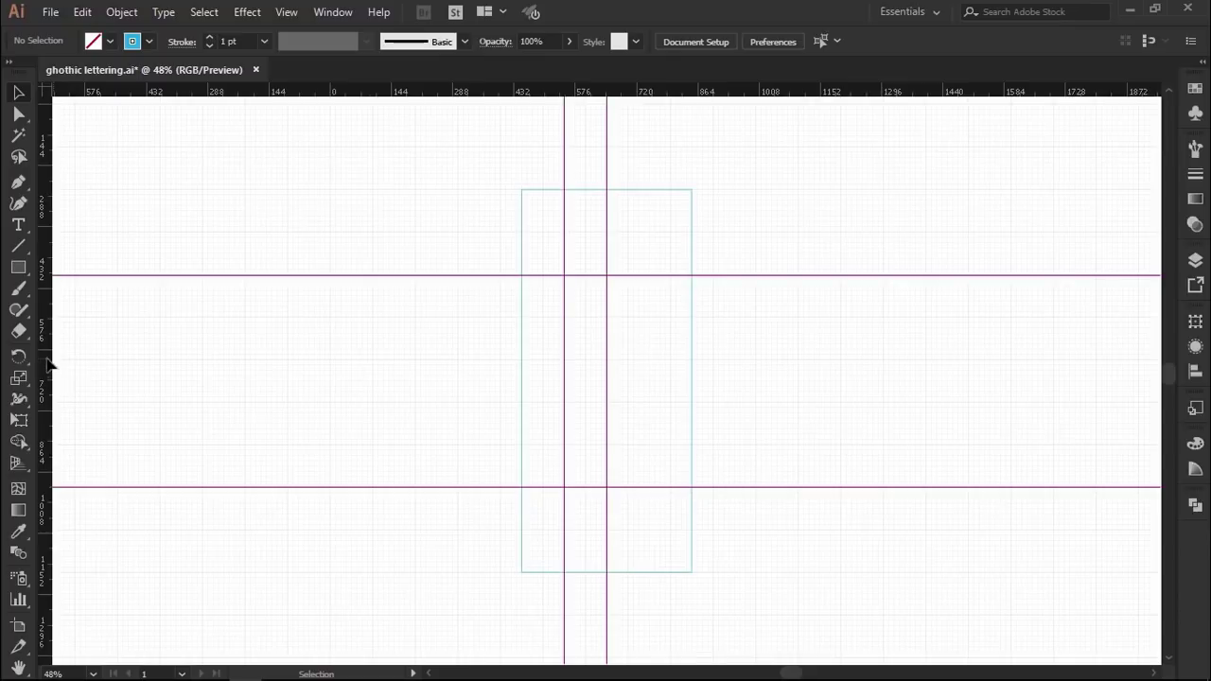
drag(47, 364, 649, 419)
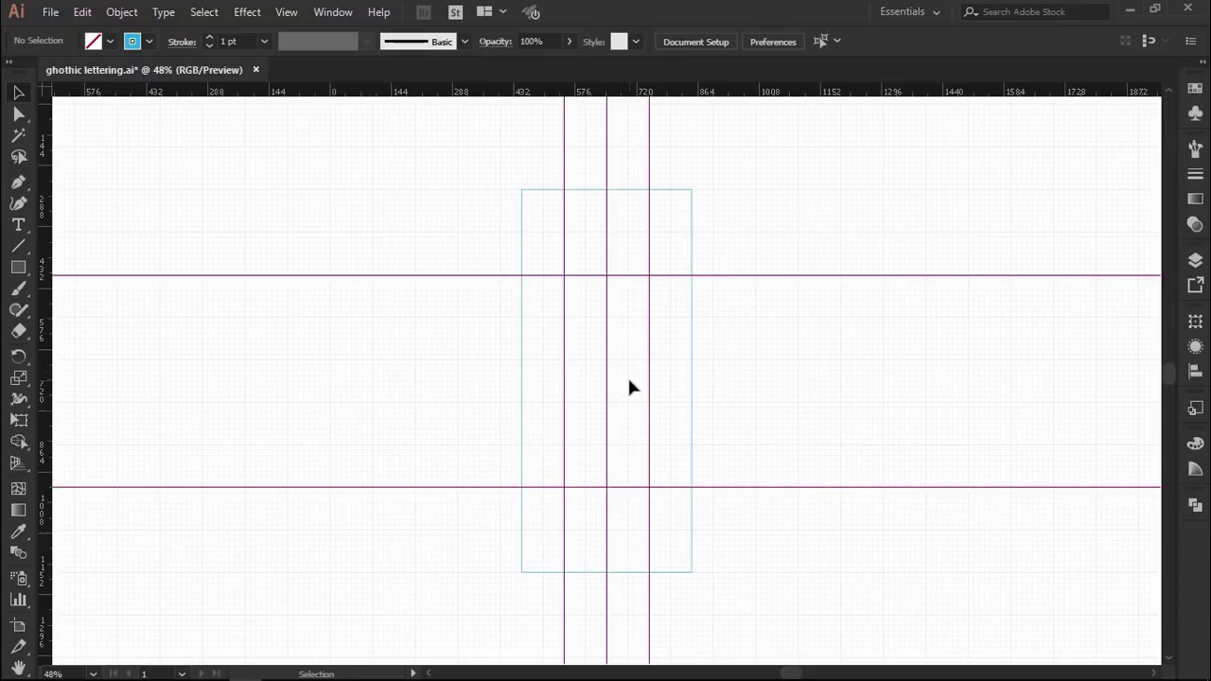
drag(603, 97, 596, 210)
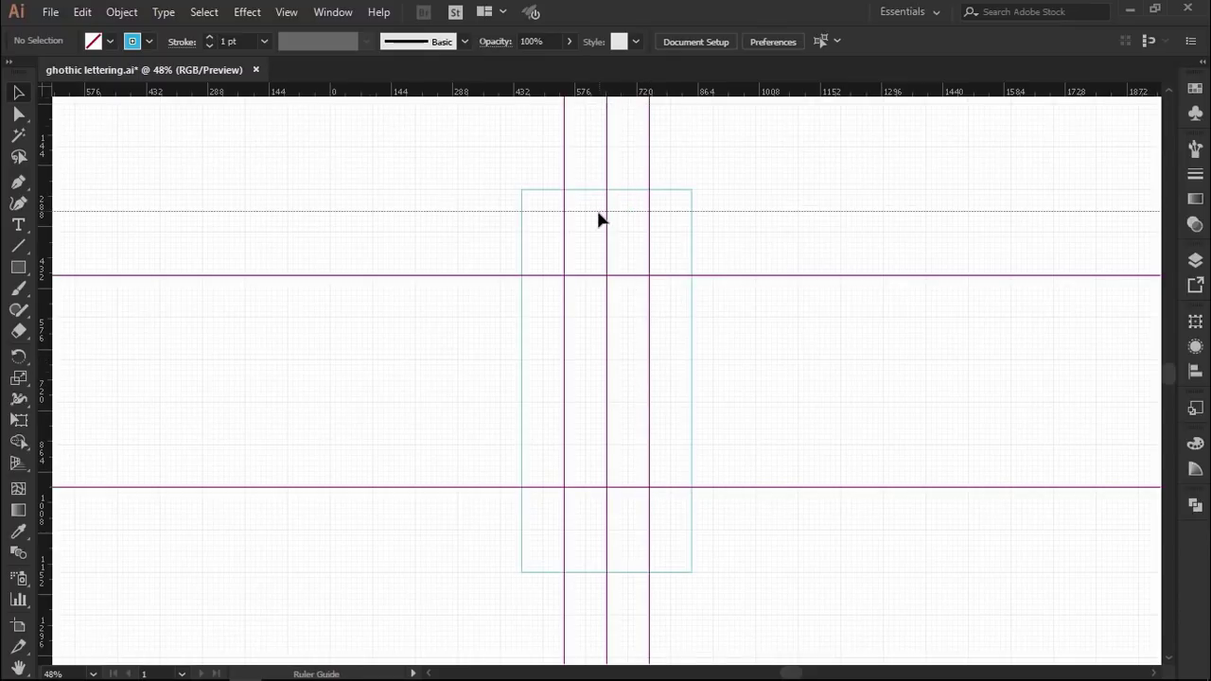
drag(604, 97, 596, 295)
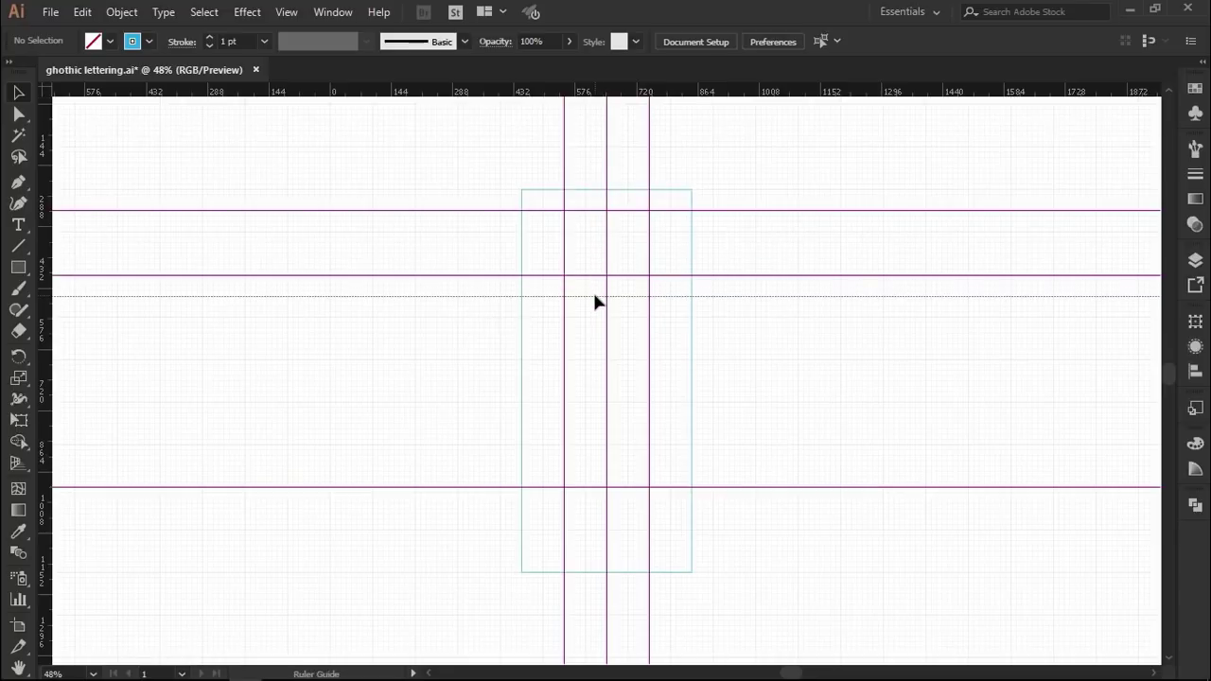
drag(598, 98, 605, 467)
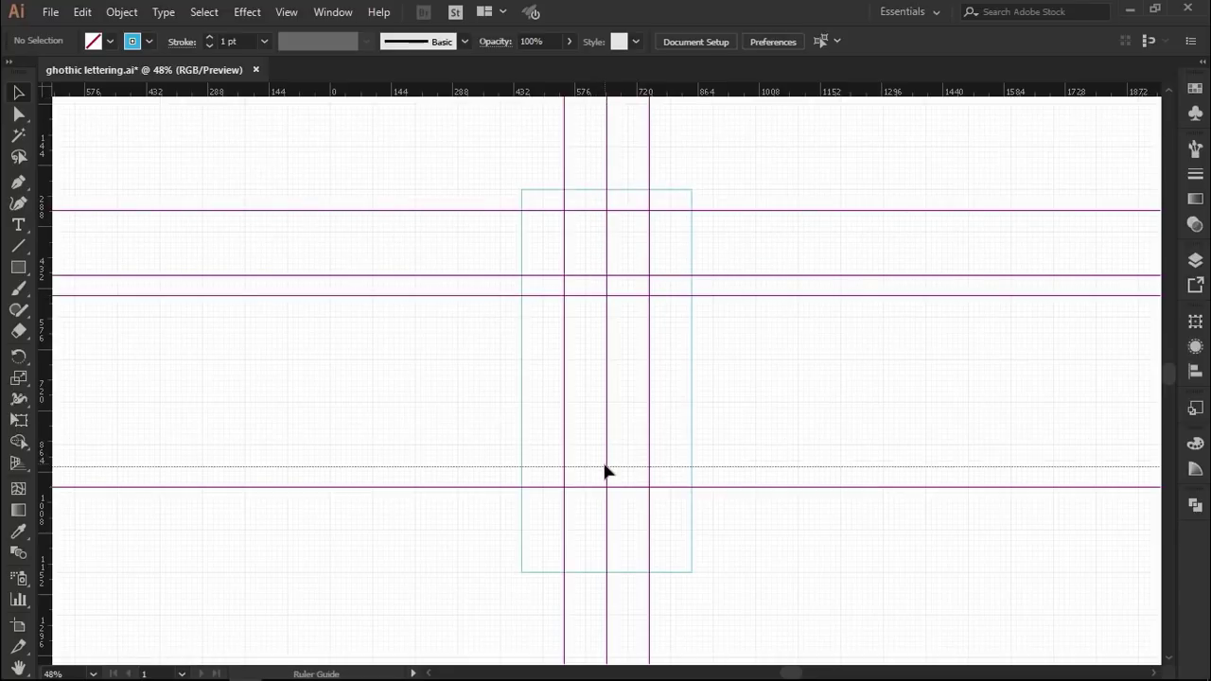
drag(594, 92, 600, 551)
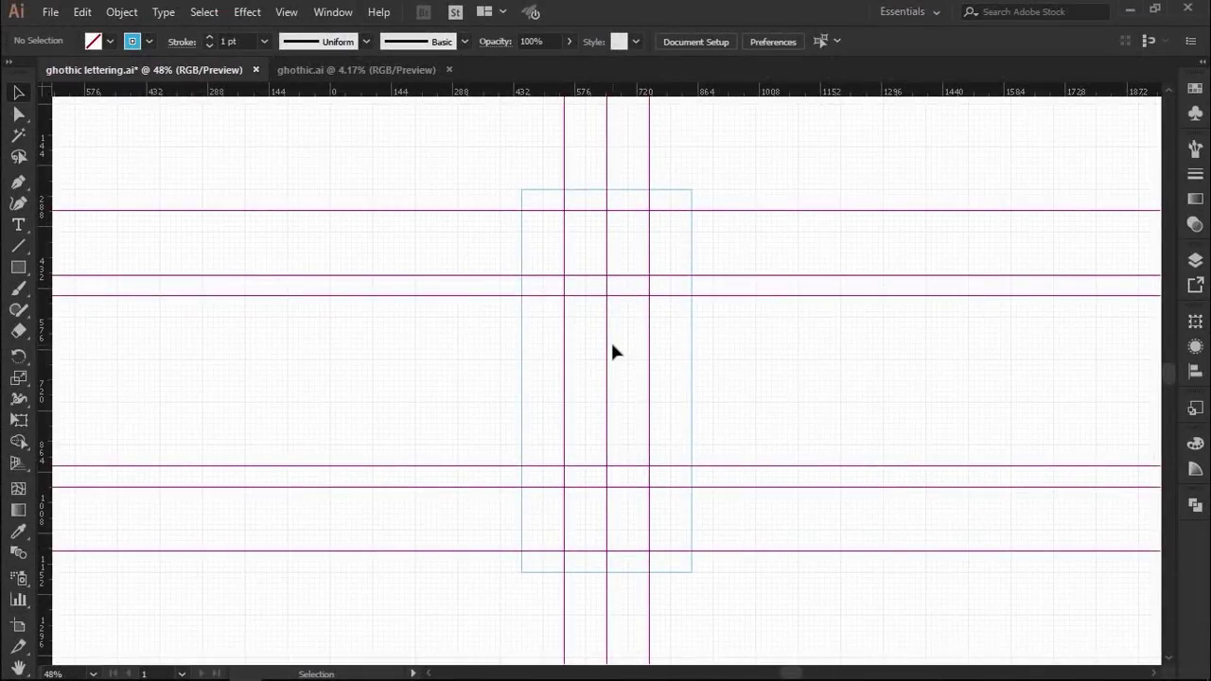
Add an 'x - height' text label and place it in the middle guide band
click(18, 226)
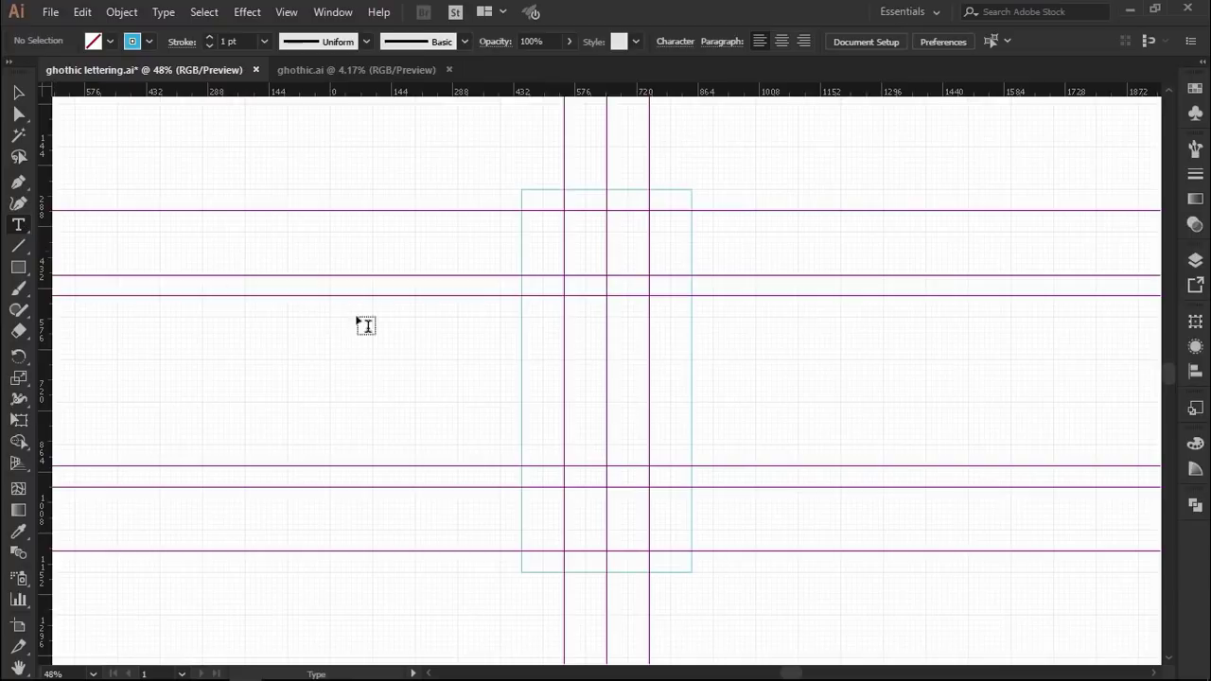
click(741, 260)
text(x - height)
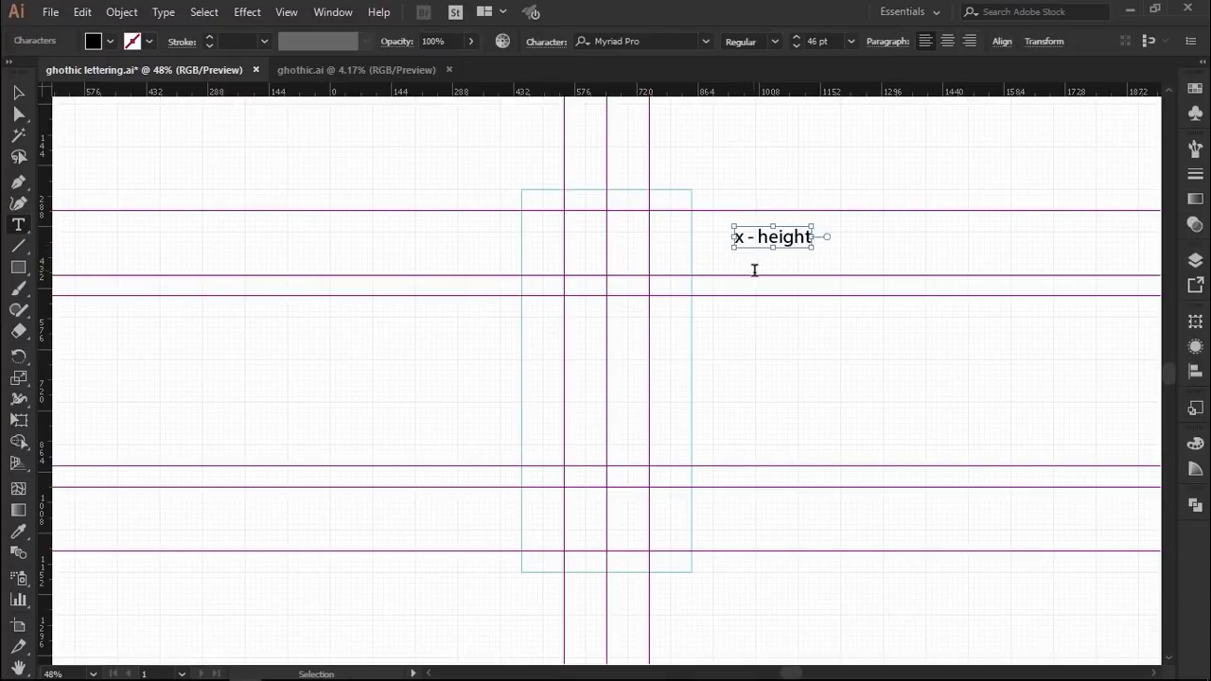
click(18, 91)
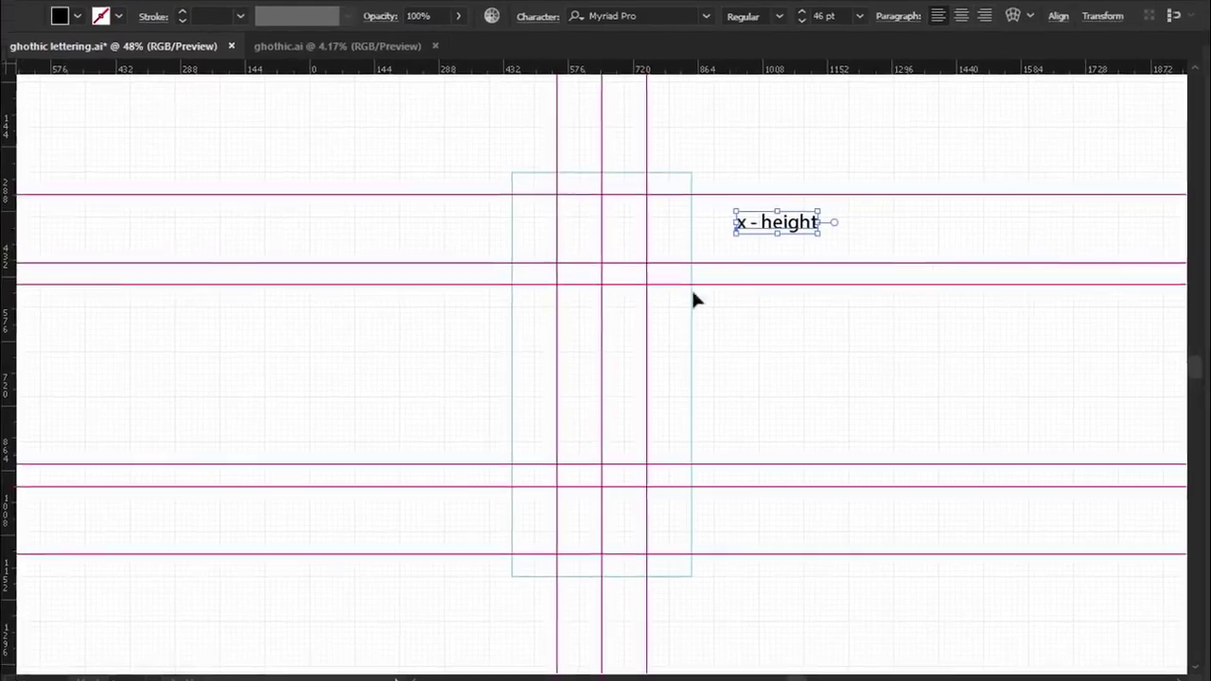
drag(790, 237, 765, 330)
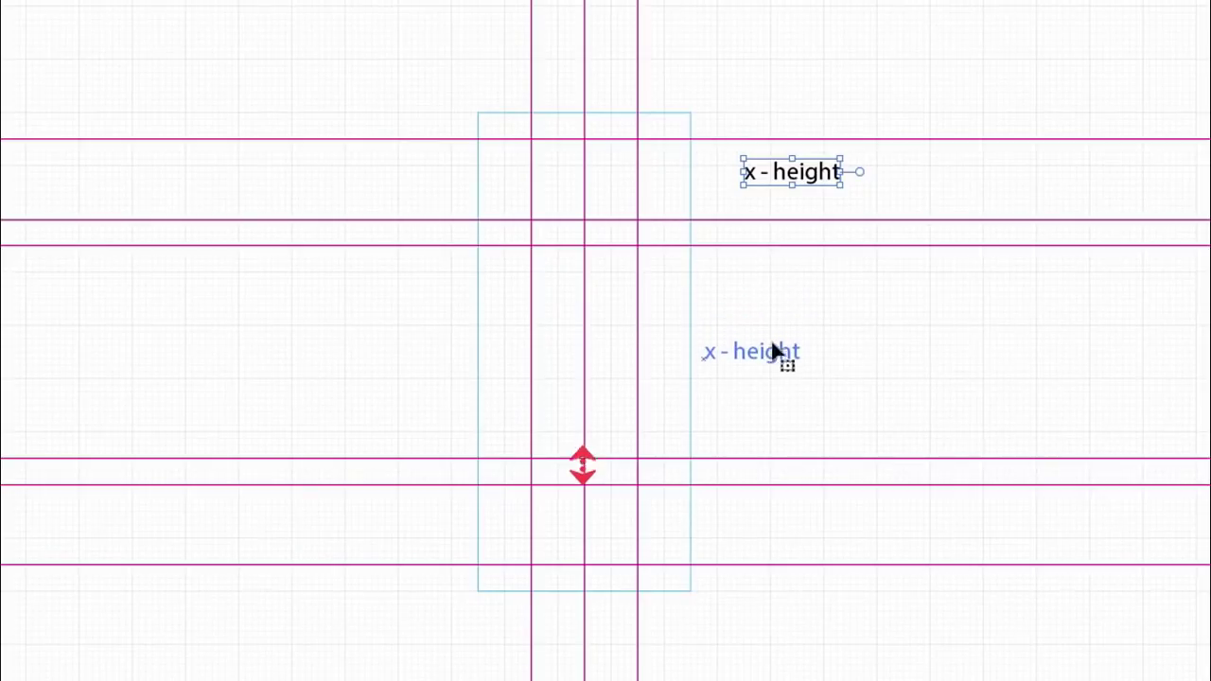
drag(784, 289, 775, 353)
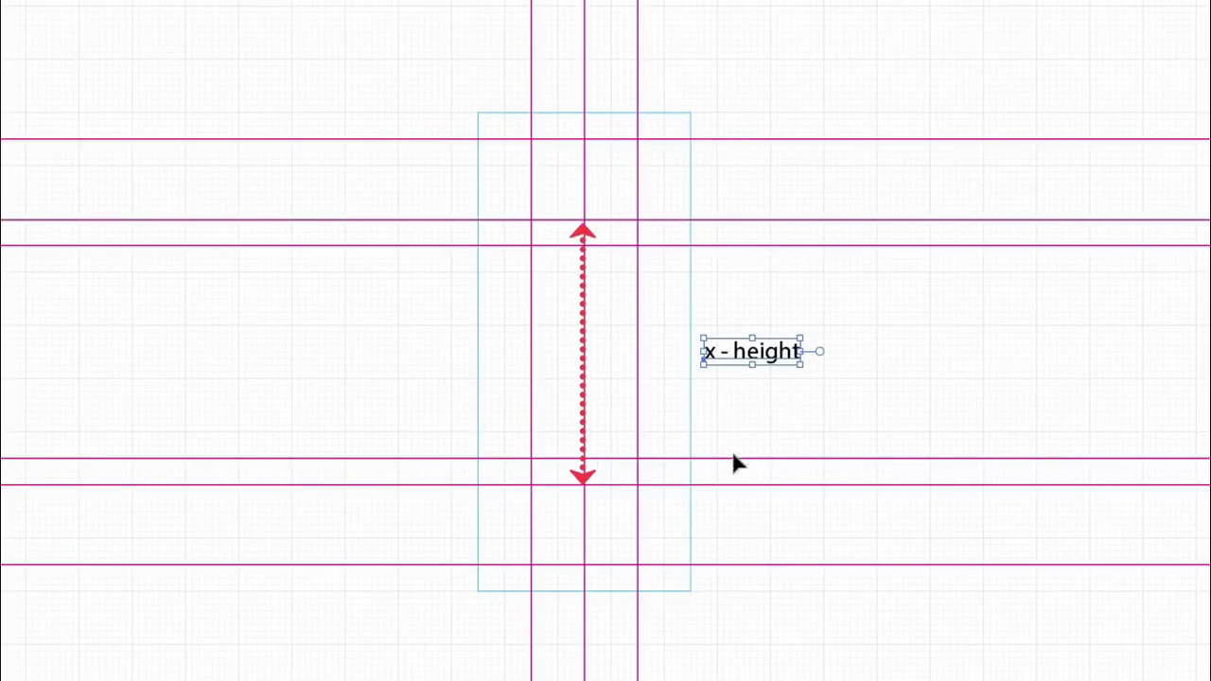
Copy the label into the top band and retype it as 'ascender'
mouse_move(770, 353)
mouse_down()
mouse_move(774, 193)
mouse_move(845, 205)
mouse_up()
key(t)
text(ascender)
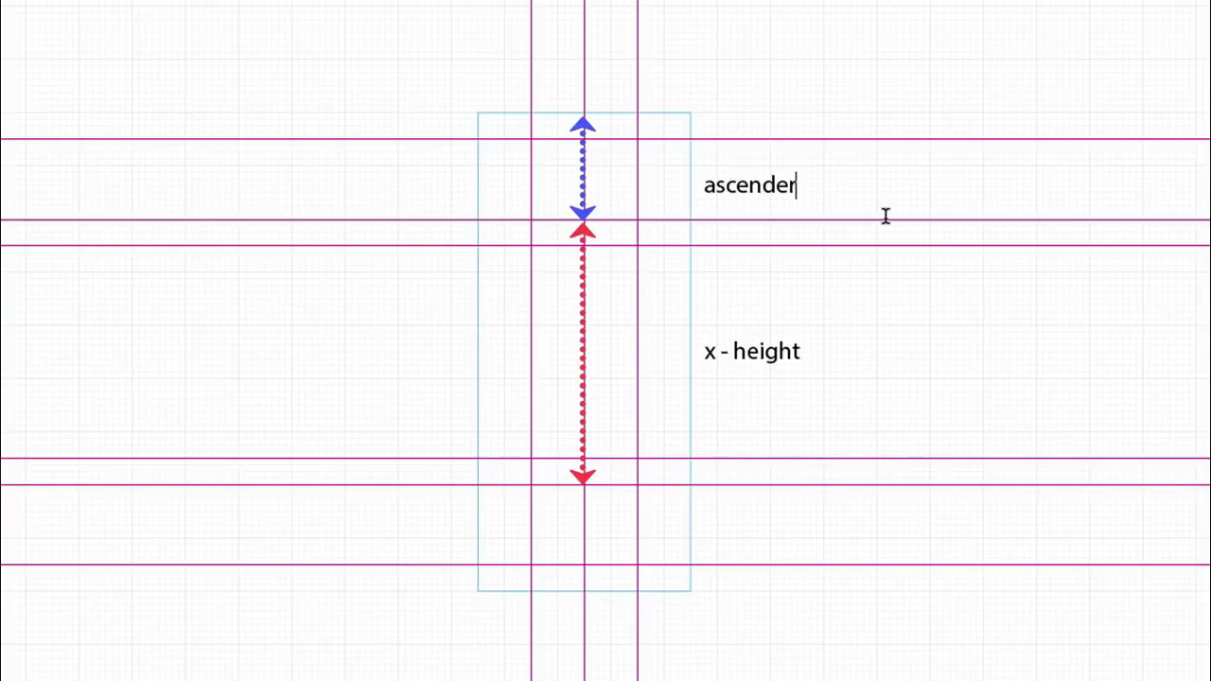
key(Escape)
Copy the label into the bottom band, retype it as 'descender', then deselect
drag(729, 192, 748, 533)
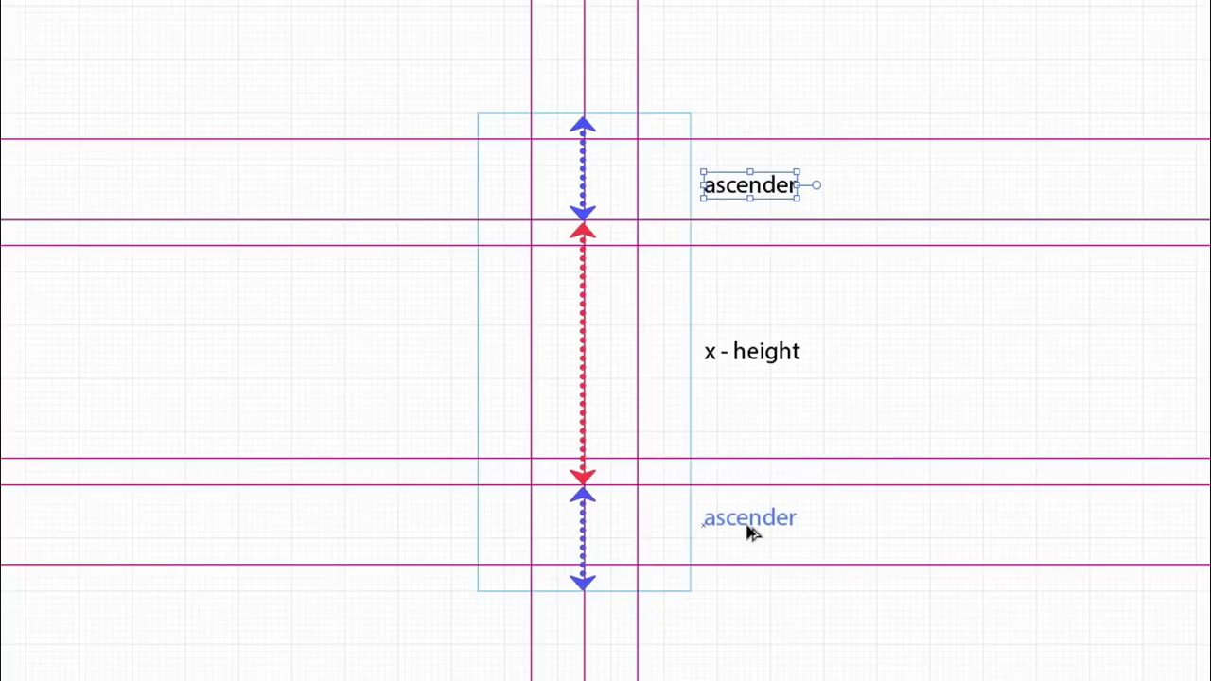
drag(747, 537, 749, 532)
double_click(764, 526)
key(ctrl+a)
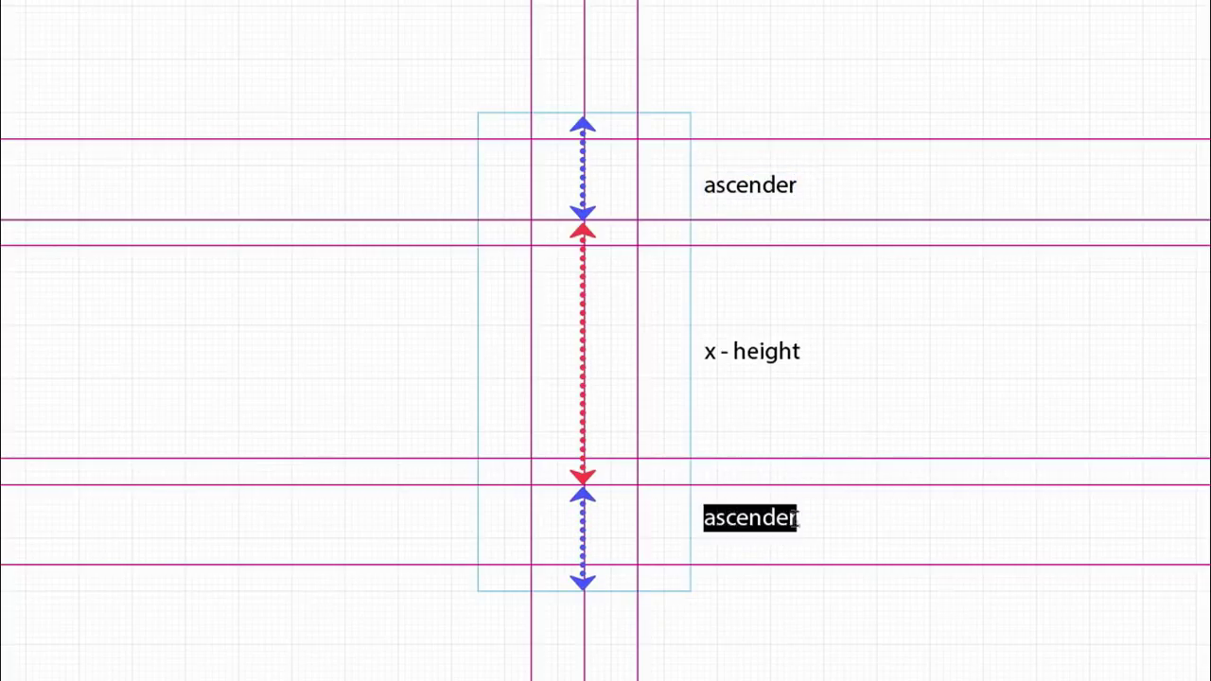
text(de)
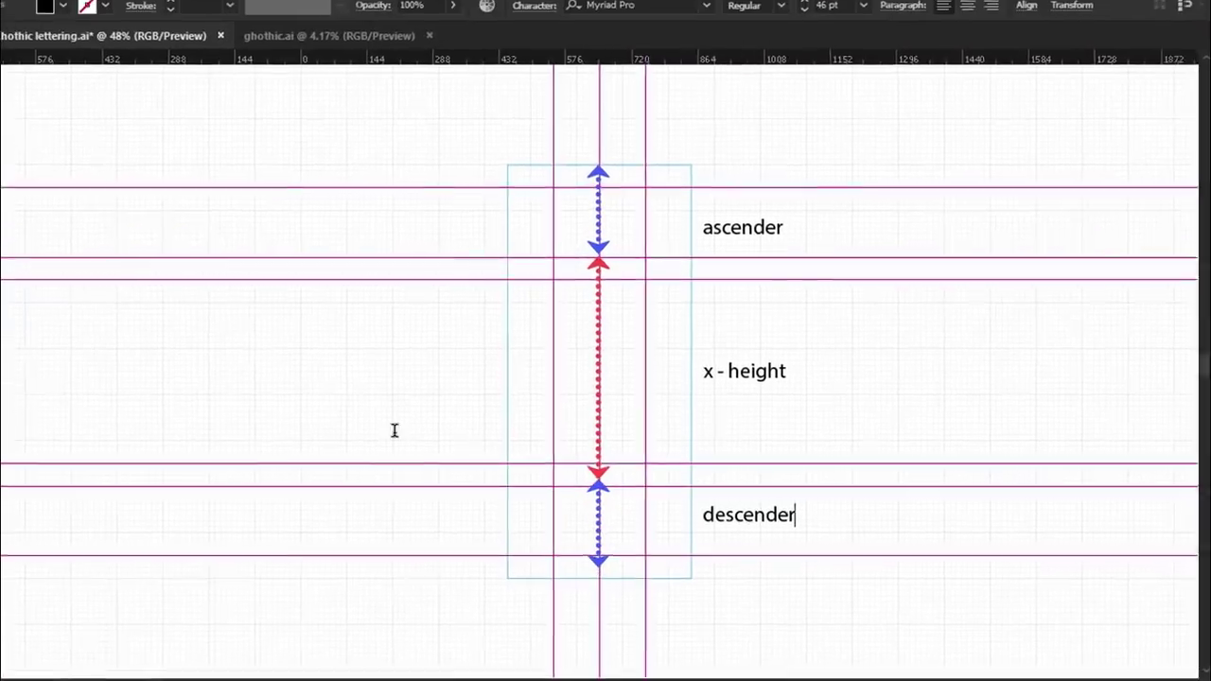
click(18, 95)
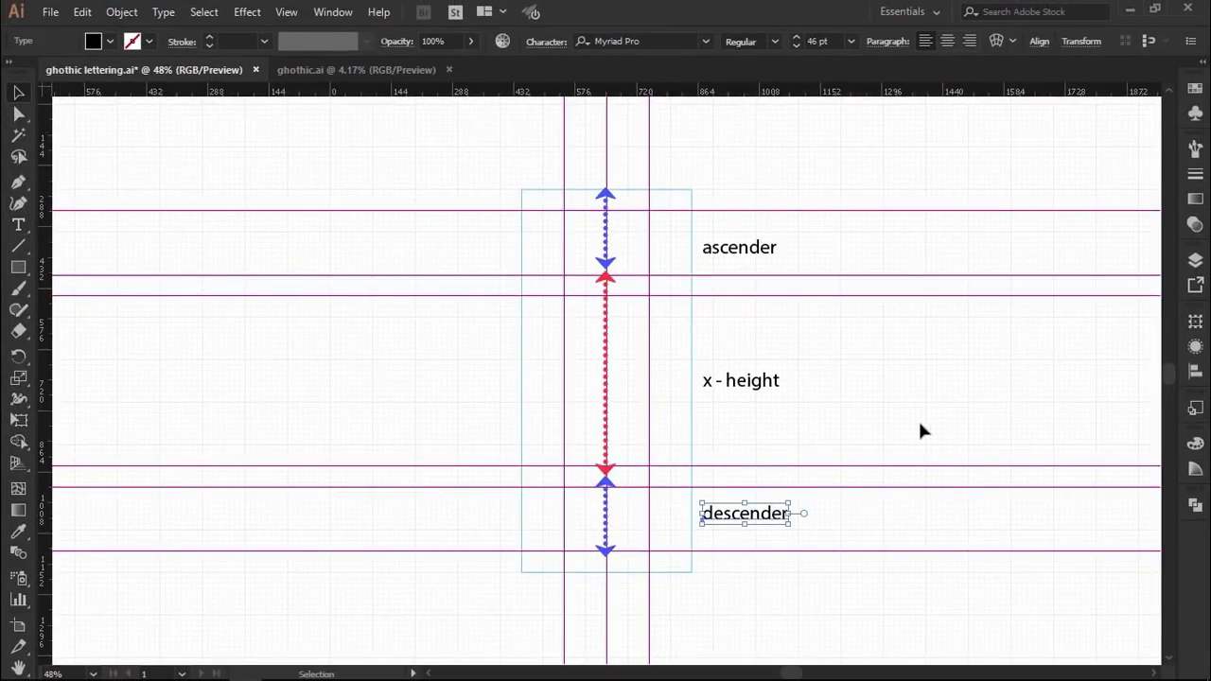
click(919, 422)
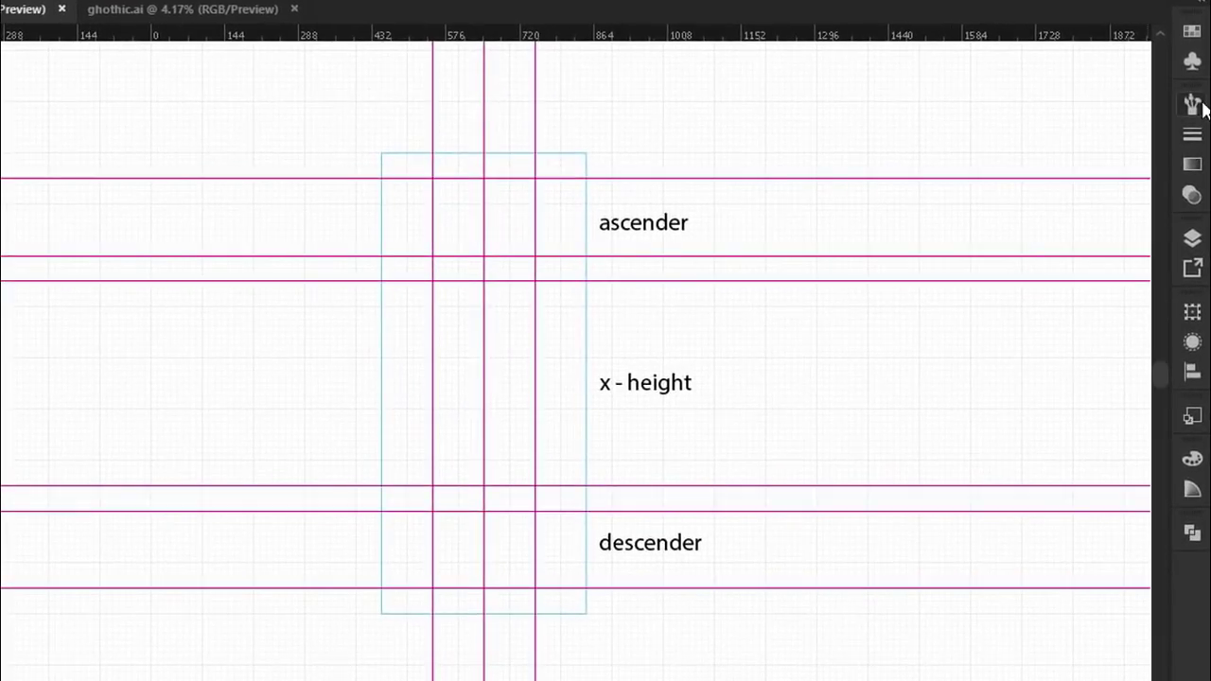
Open the Brushes panel from the right dock, showing the default brushes
click(1194, 104)
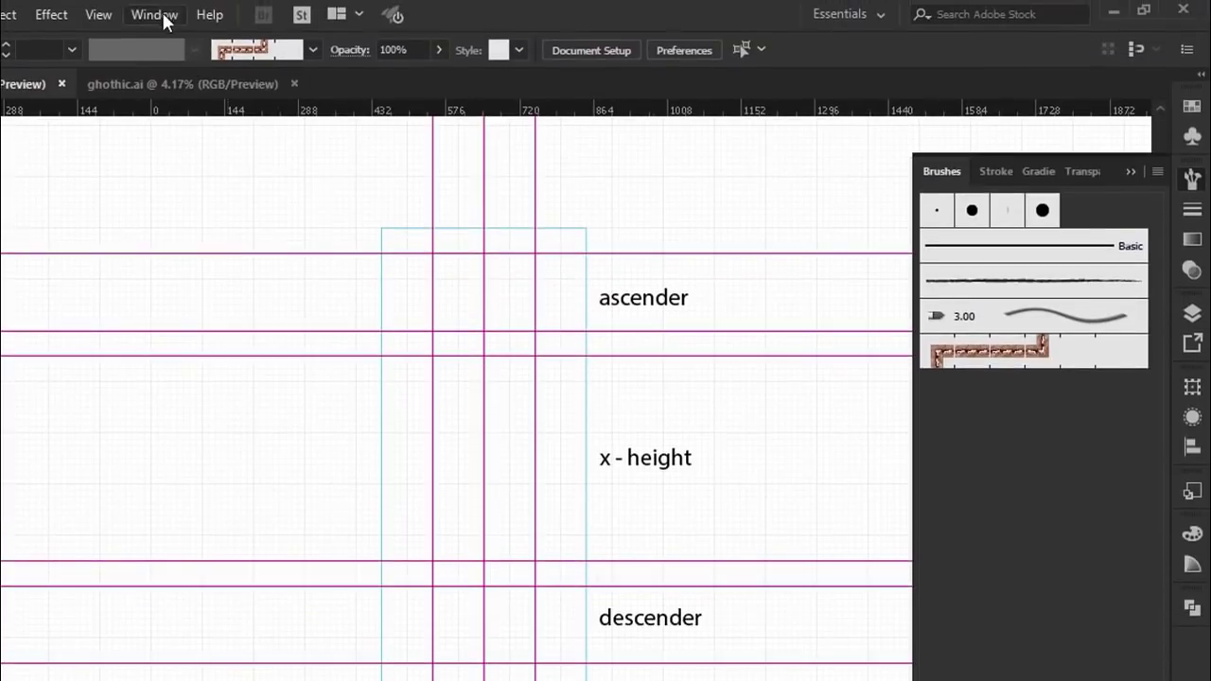
click(154, 15)
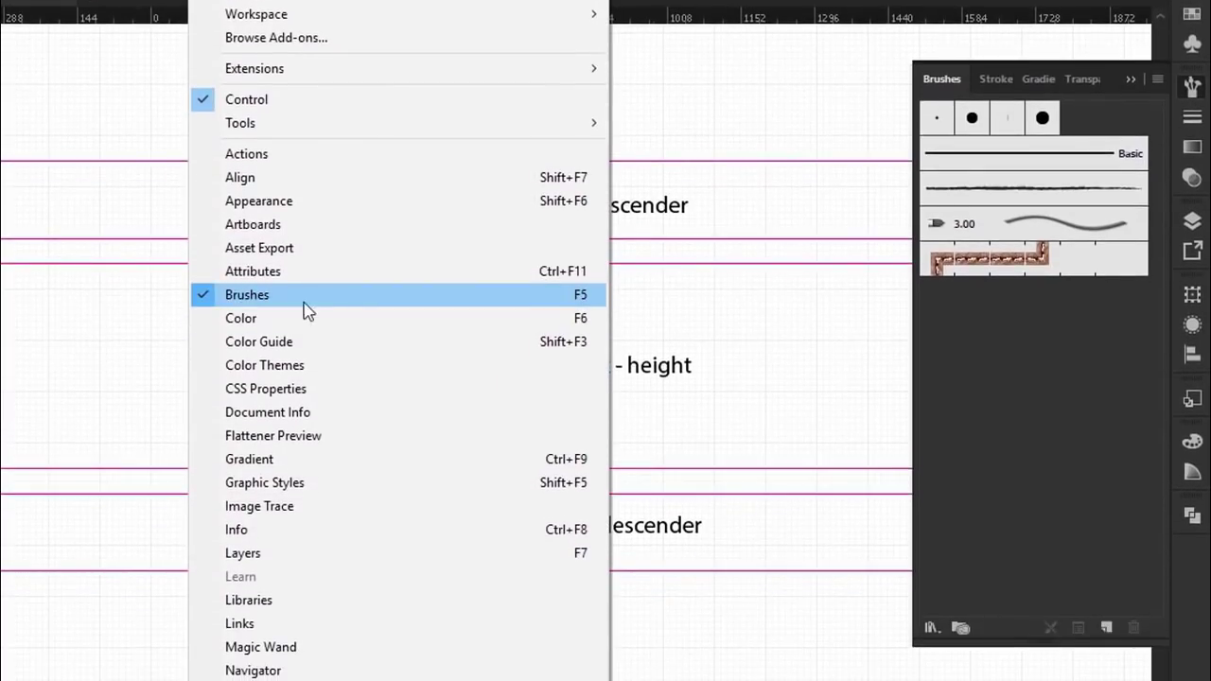
click(690, 394)
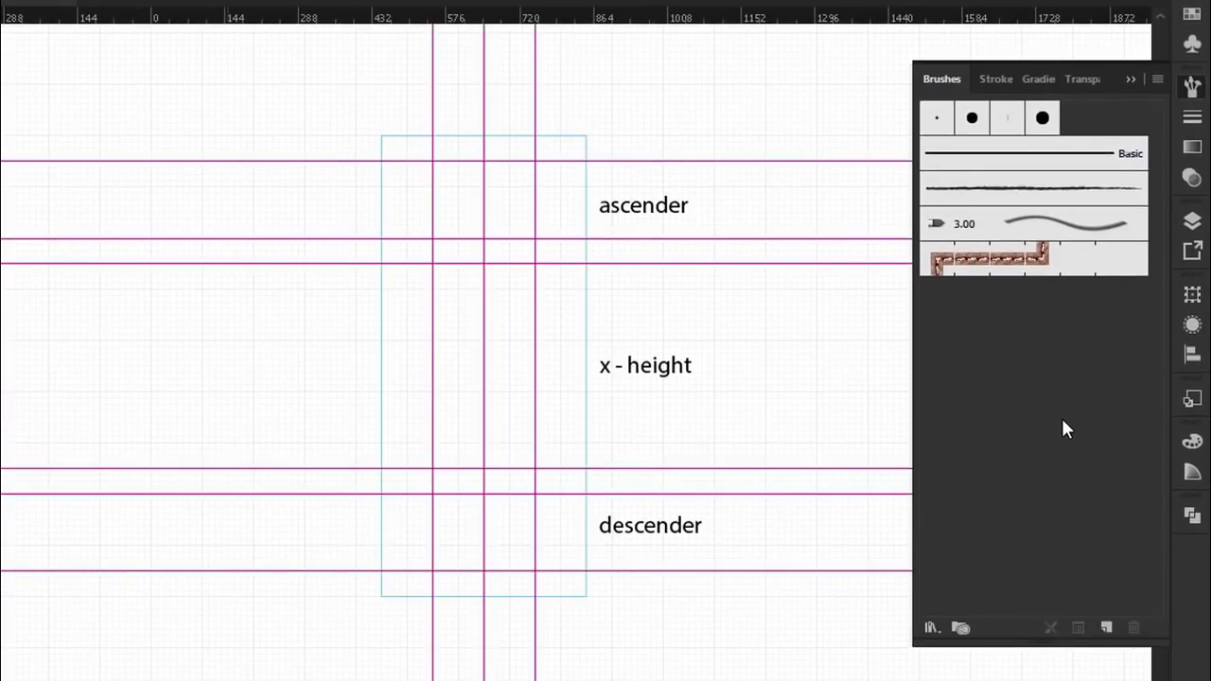
Create a calligraphic brush named 'Gothic' with 25° angle, 5% roundness and 100 pt size
click(1105, 627)
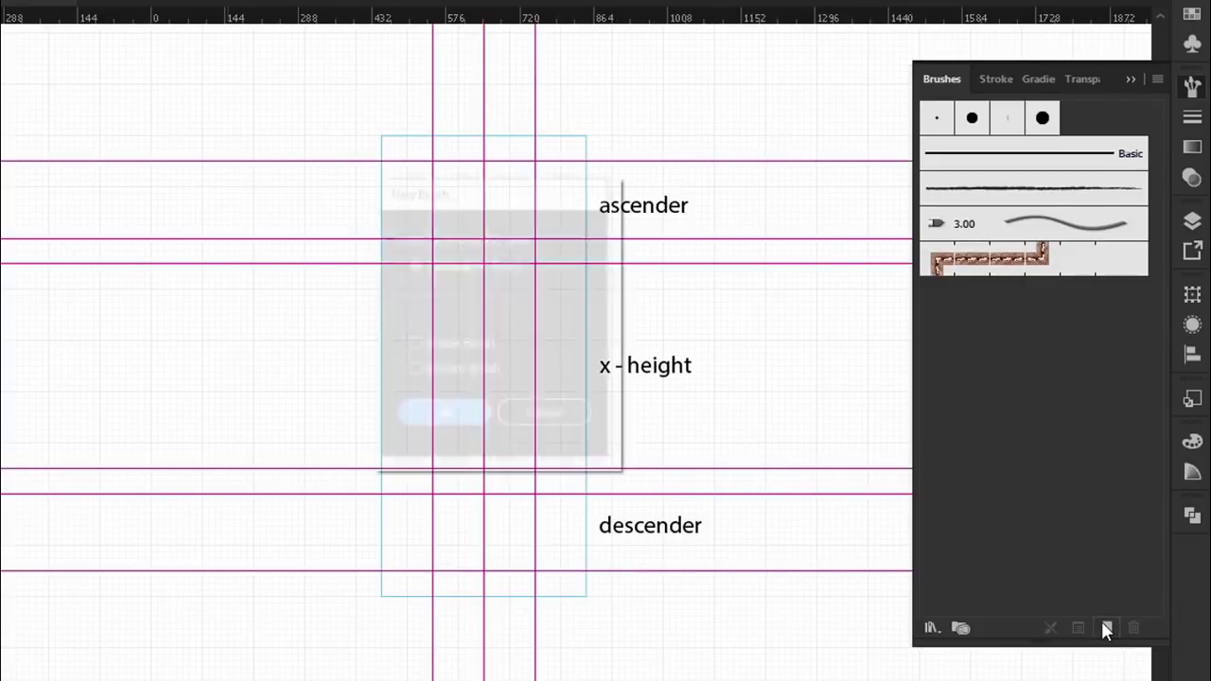
click(407, 266)
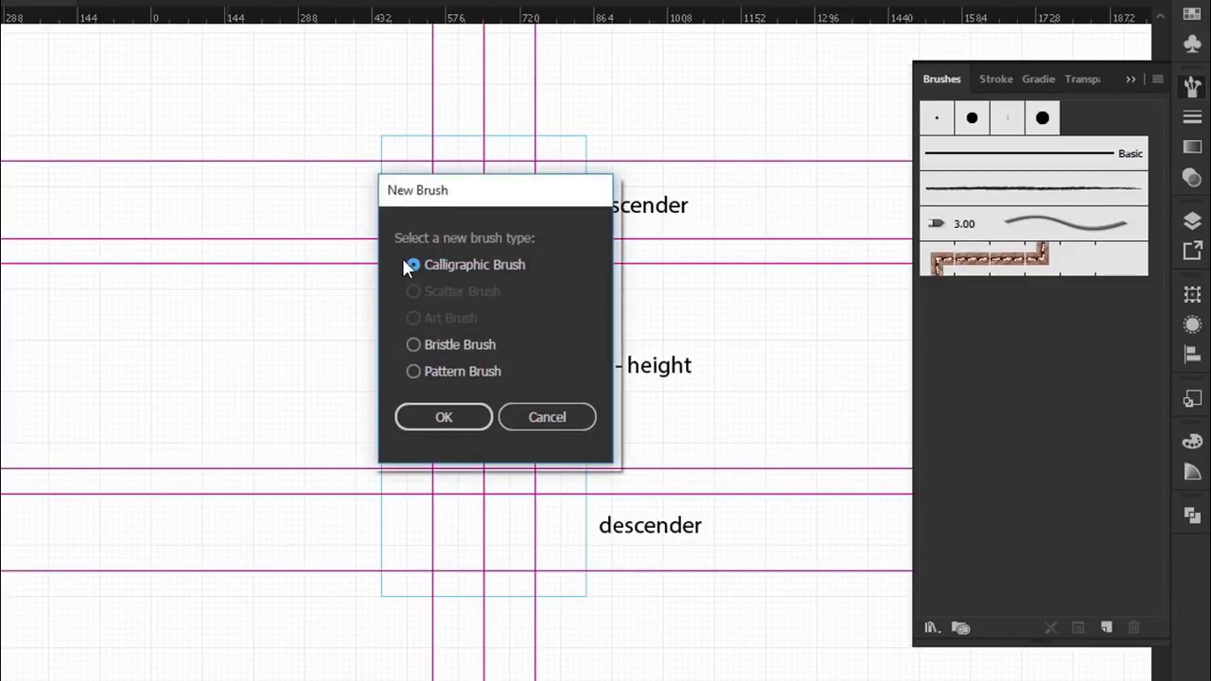
click(477, 418)
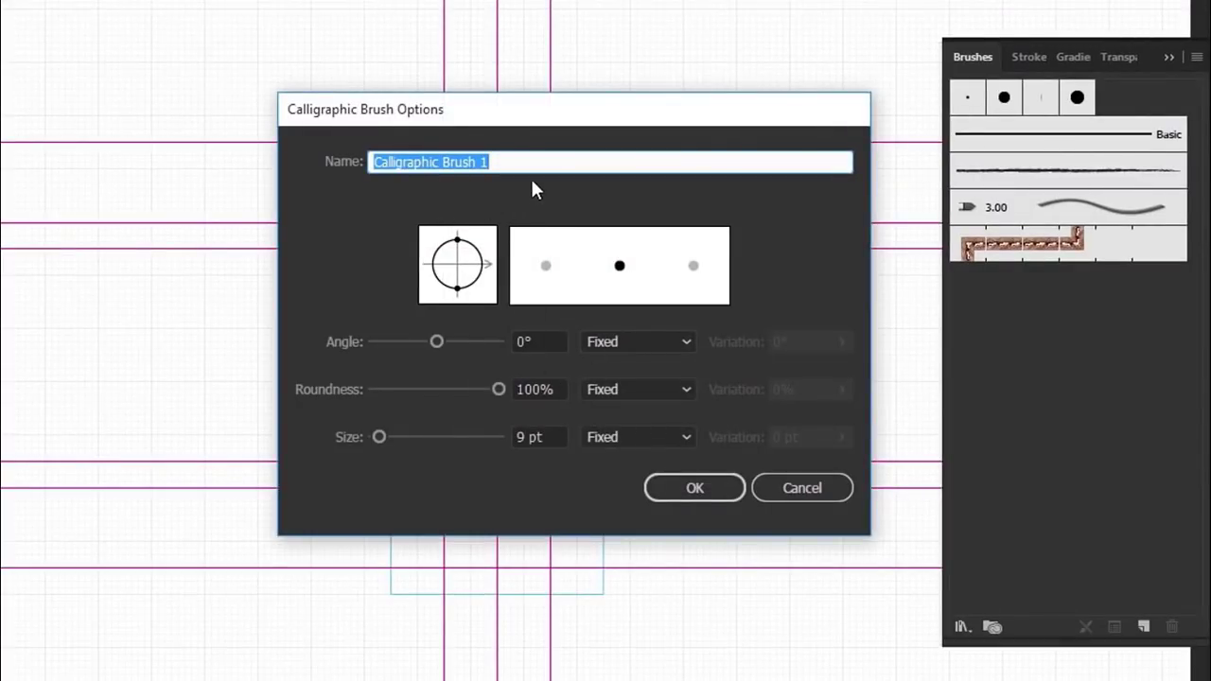
text(Gothic)
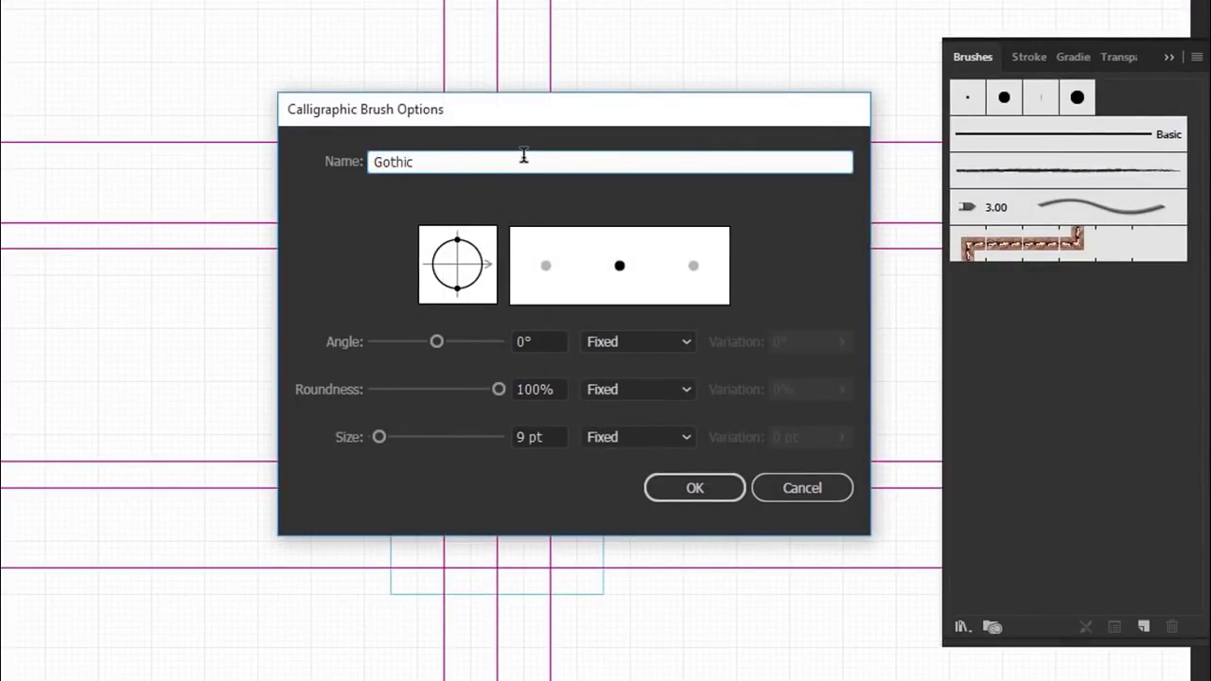
click(539, 342)
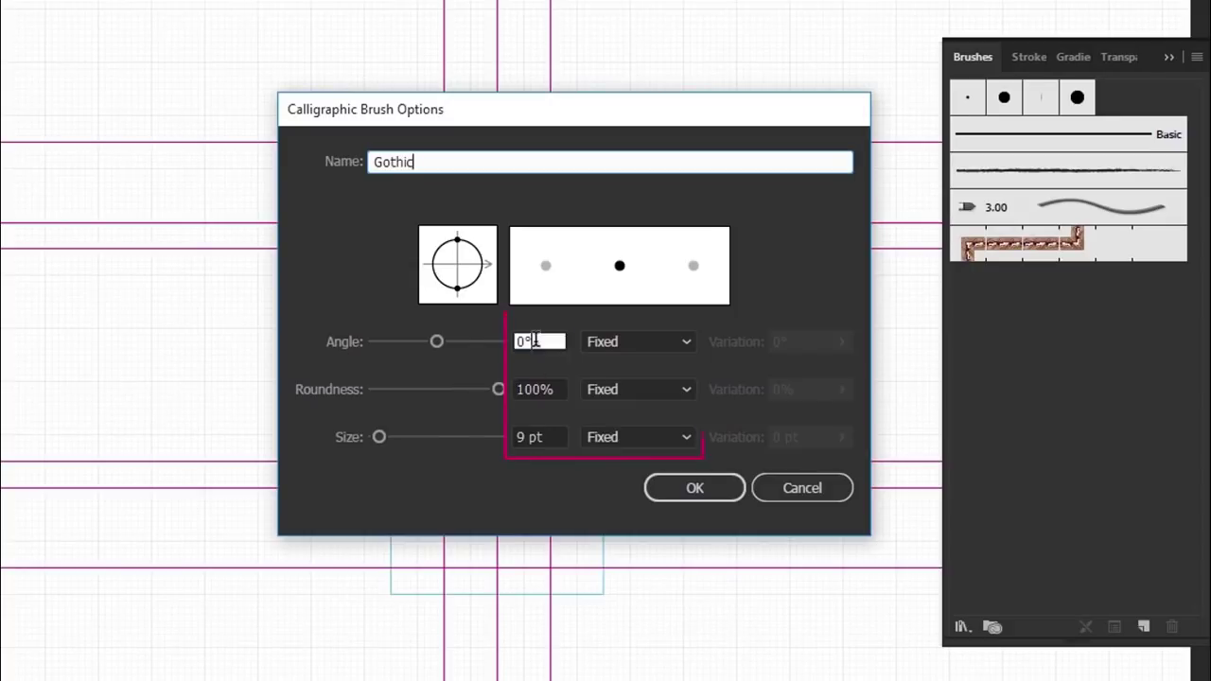
key(BackSpace)
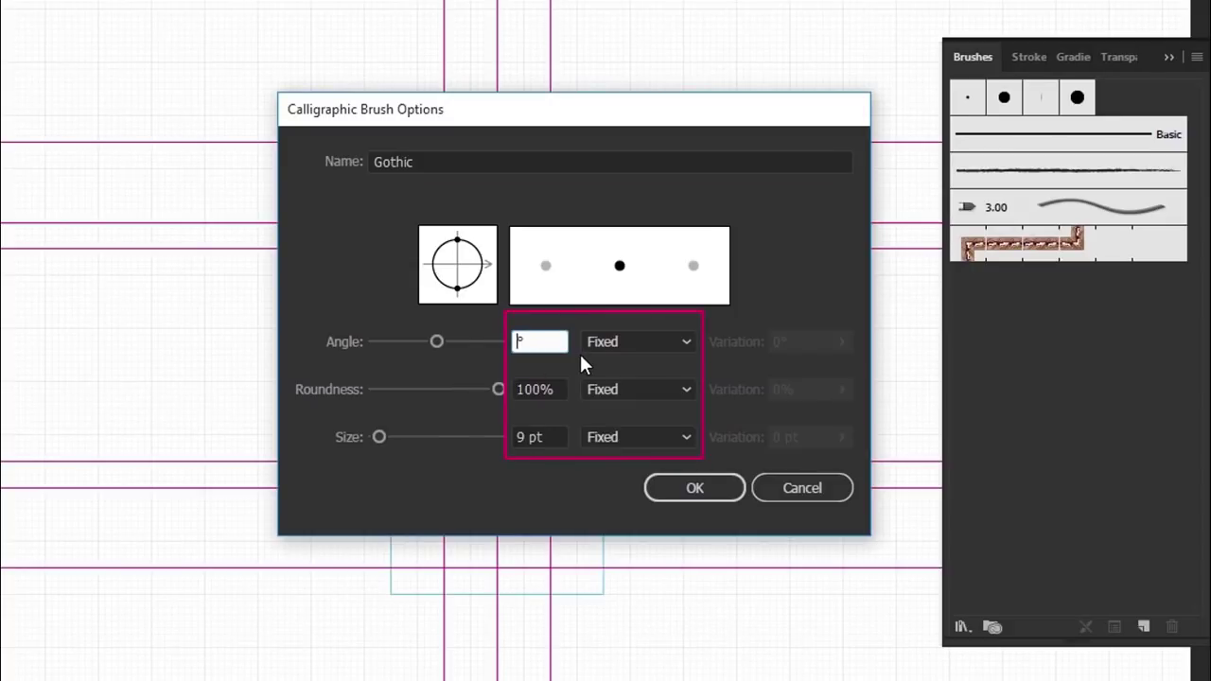
text(25)
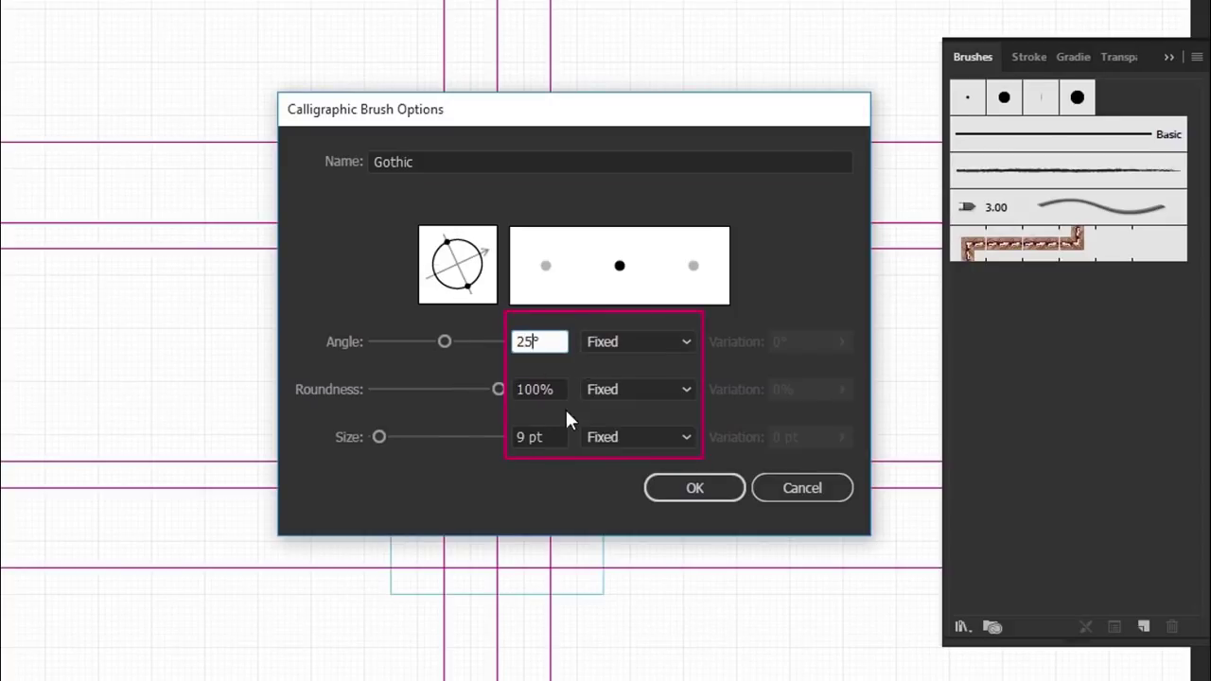
mouse_move(499, 391)
mouse_down()
mouse_move(375, 398)
mouse_move(444, 437)
mouse_move(437, 456)
mouse_up()
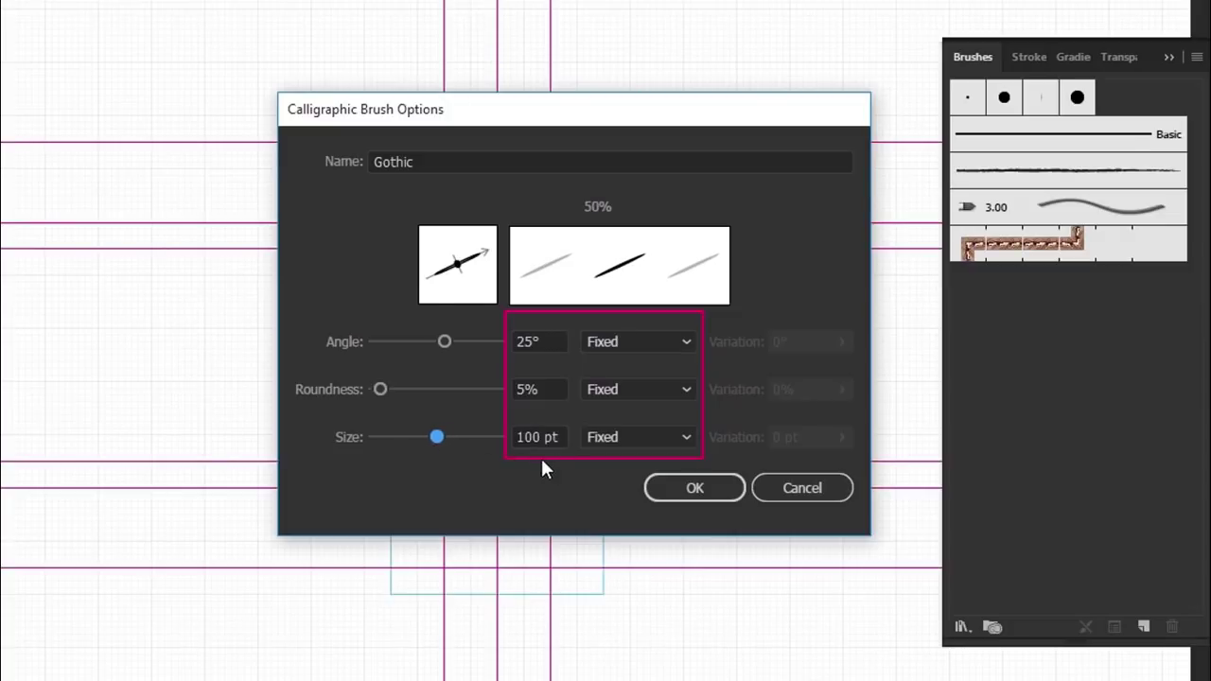
click(662, 494)
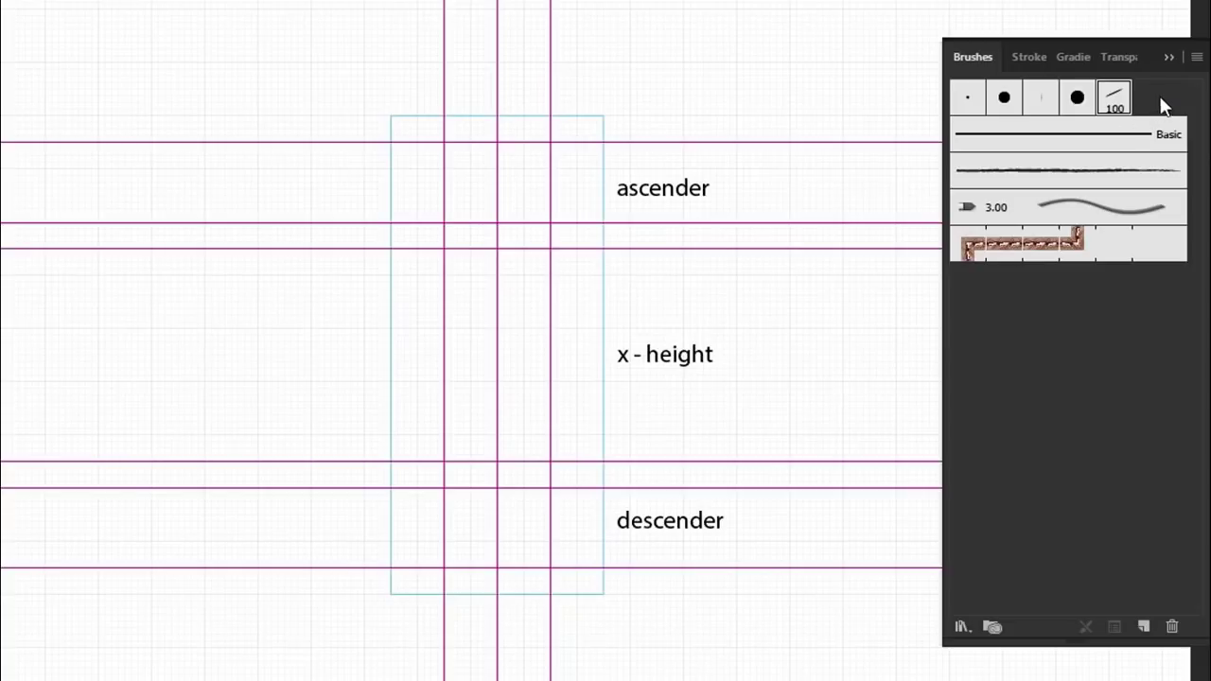
Close the Brushes panel, set the fill to None and raise the stroke weight to 5 pt
click(1169, 58)
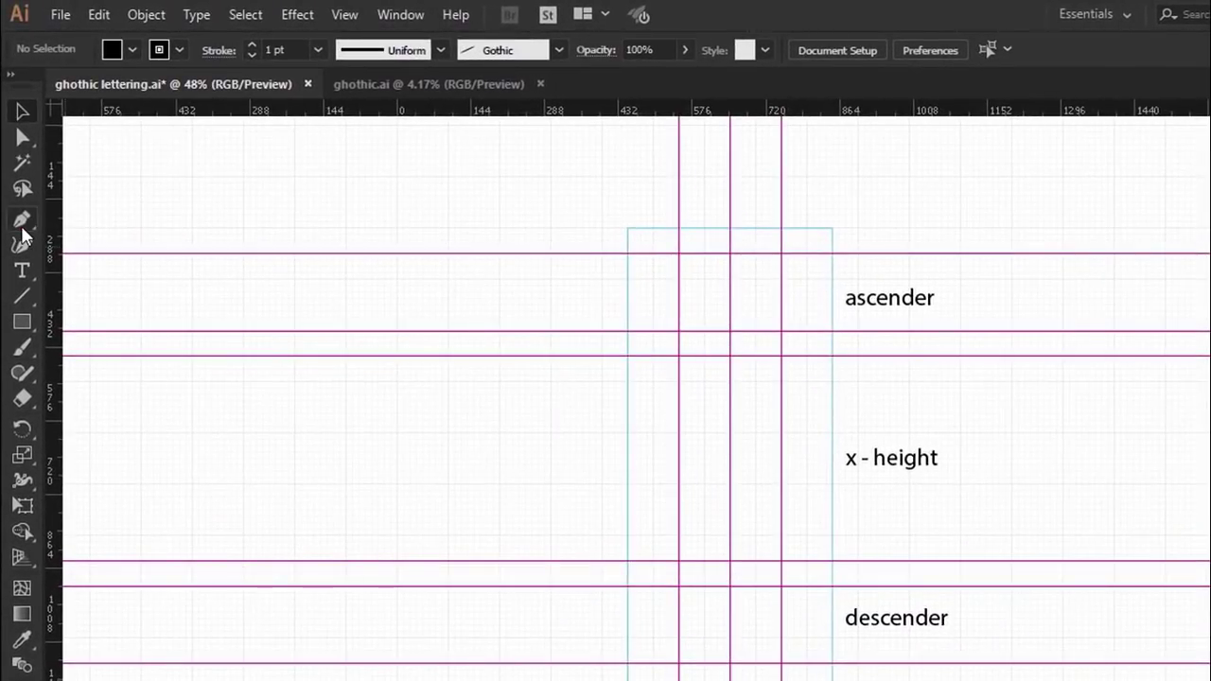
click(132, 50)
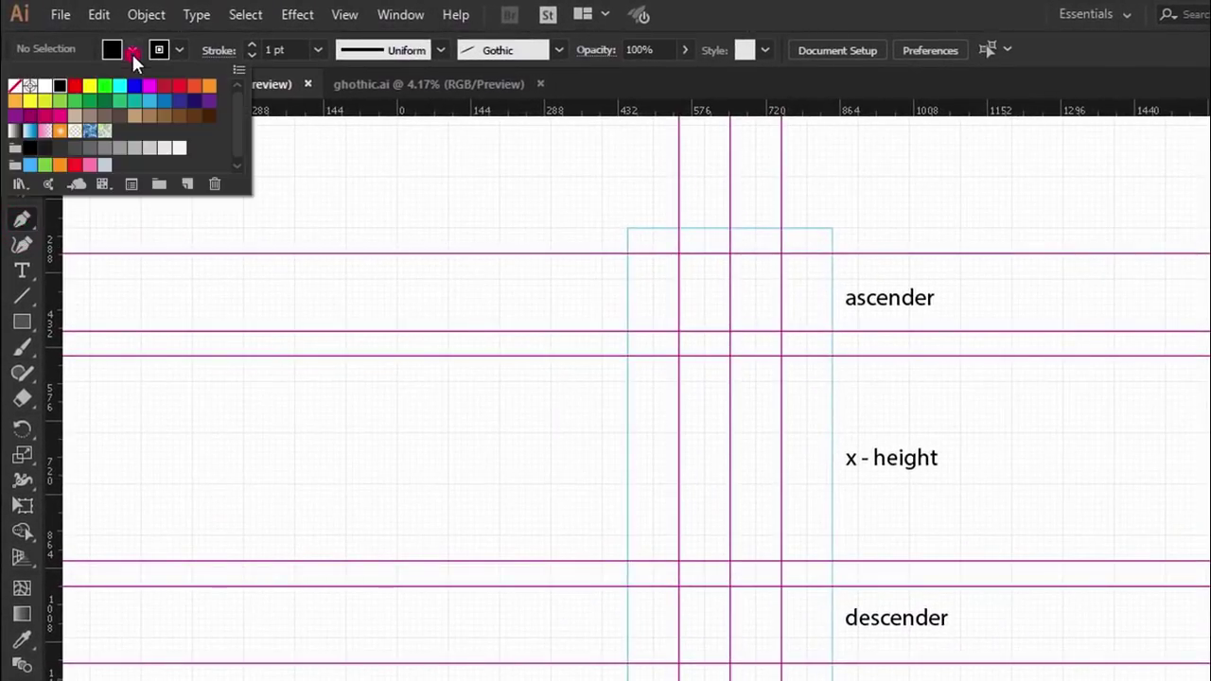
click(15, 85)
click(252, 49)
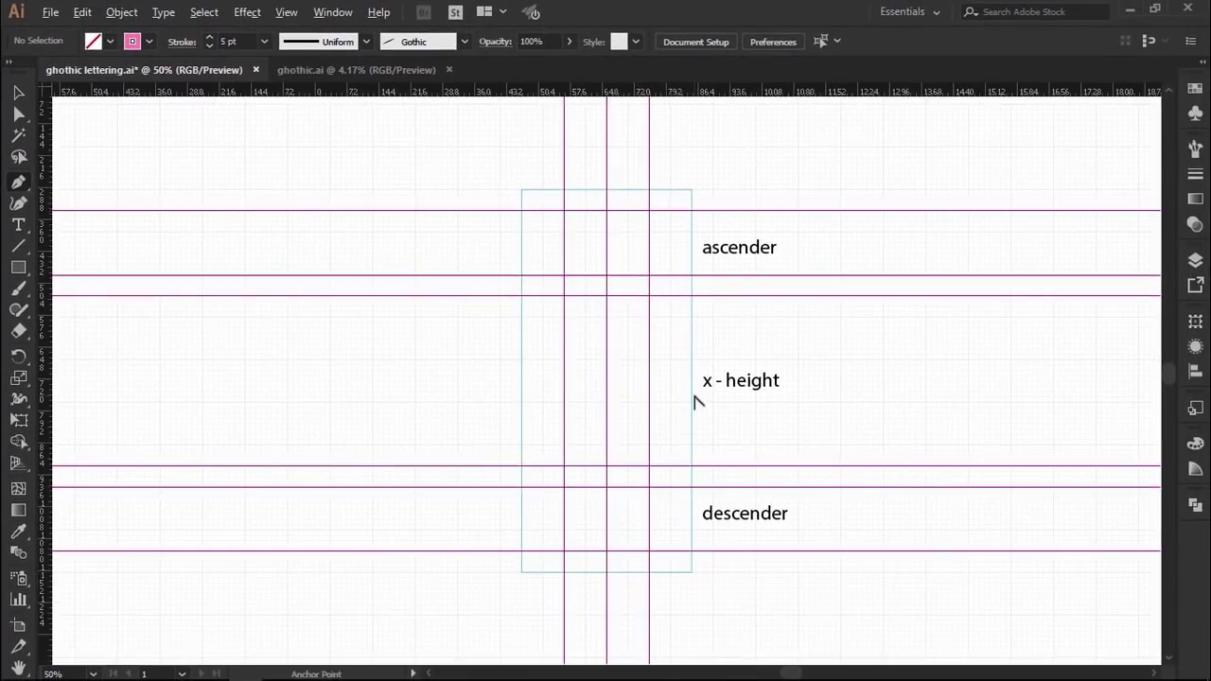
Draw a closed, pointed hexagonal skeleton path for the o between the guides
scroll(695, 402, up, 1)
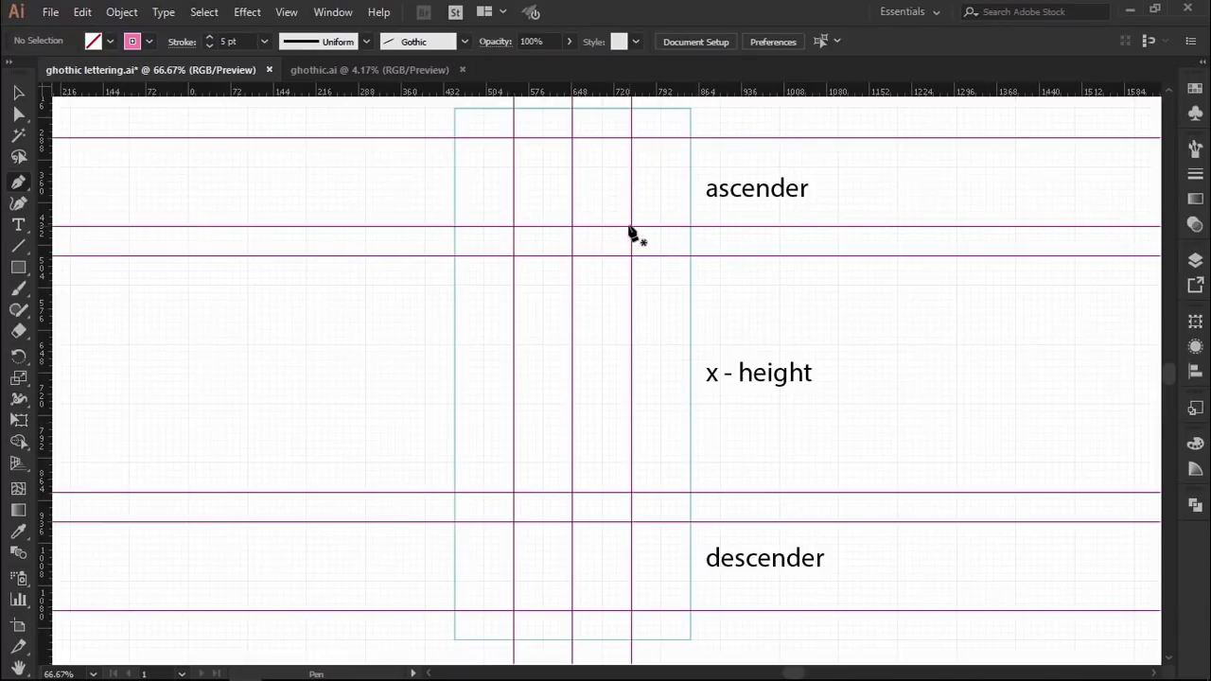
click(514, 255)
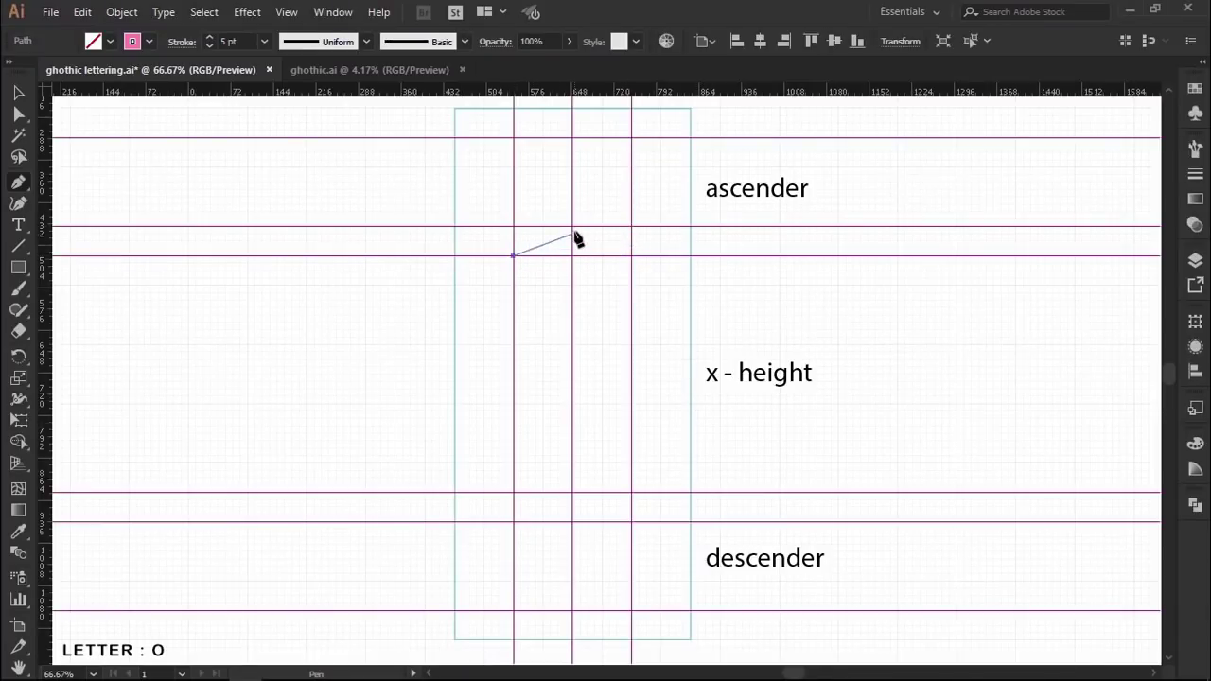
click(573, 227)
click(632, 256)
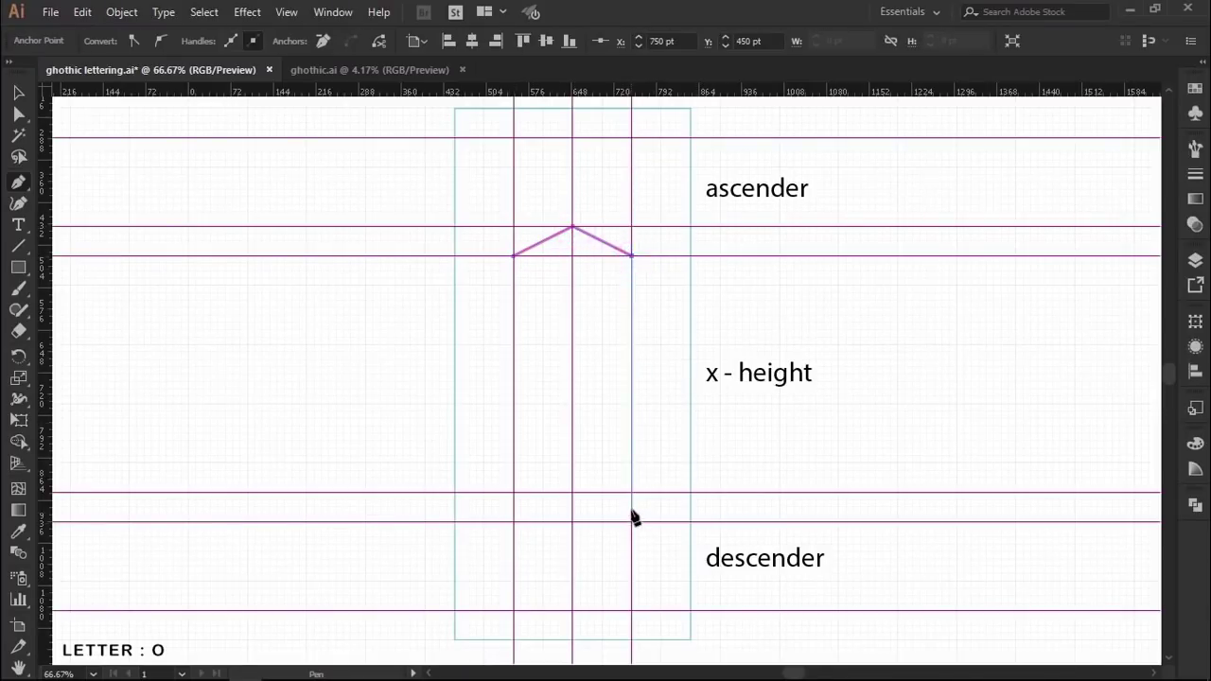
click(573, 522)
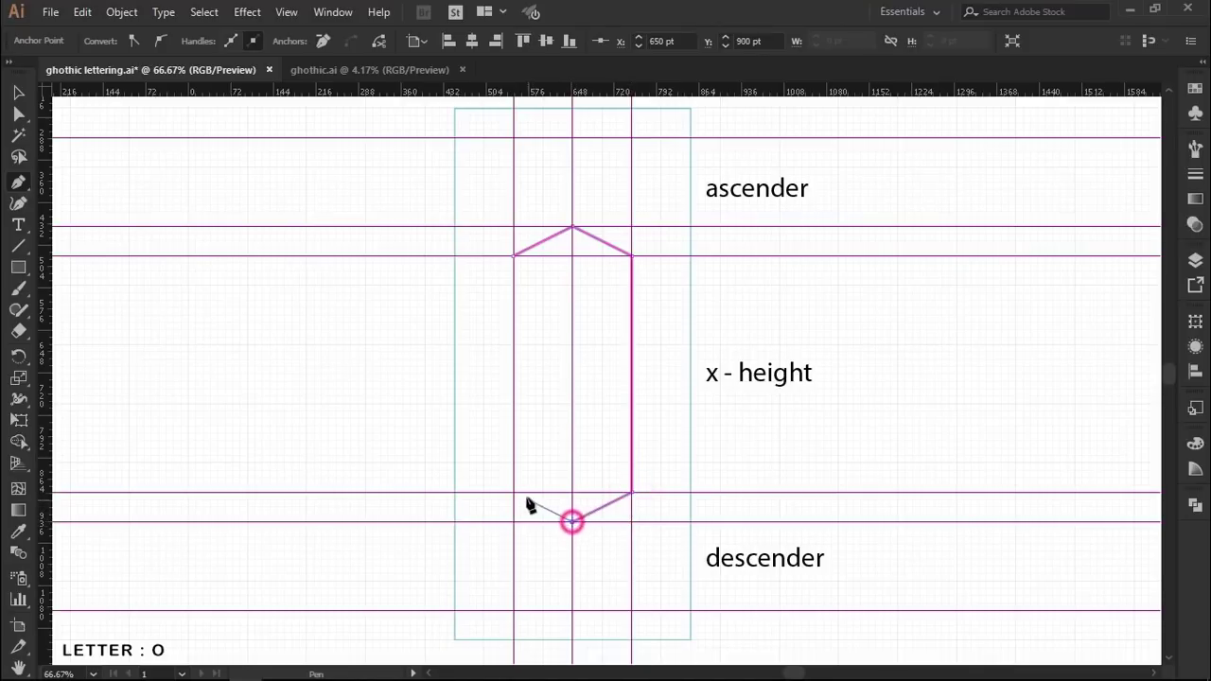
click(512, 493)
click(511, 257)
ctrl+click(599, 301)
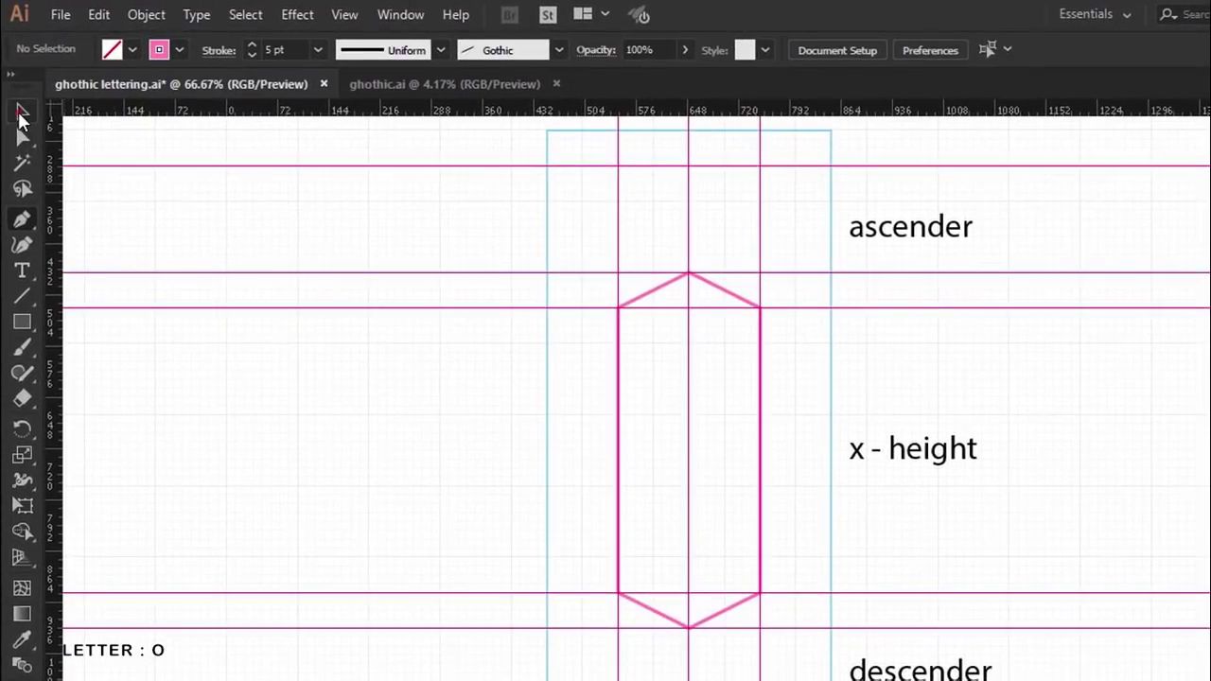
Select the o skeleton and stroke it with the Gothic brush
click(20, 113)
drag(494, 151, 710, 321)
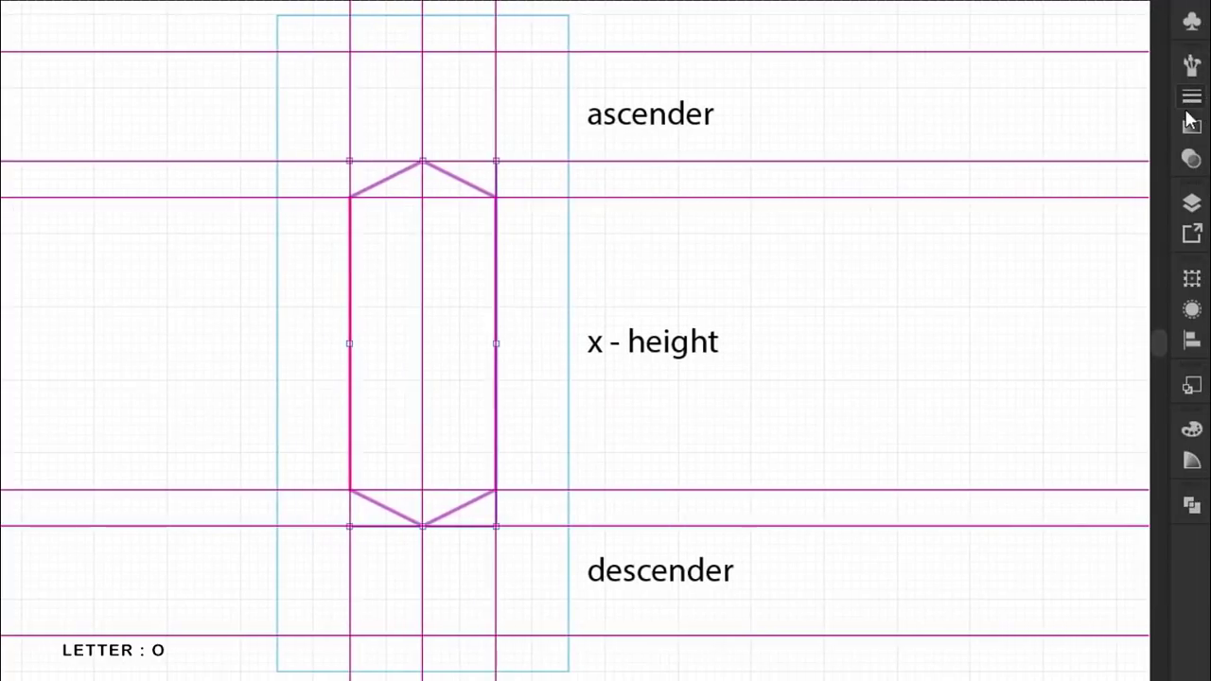
click(1196, 72)
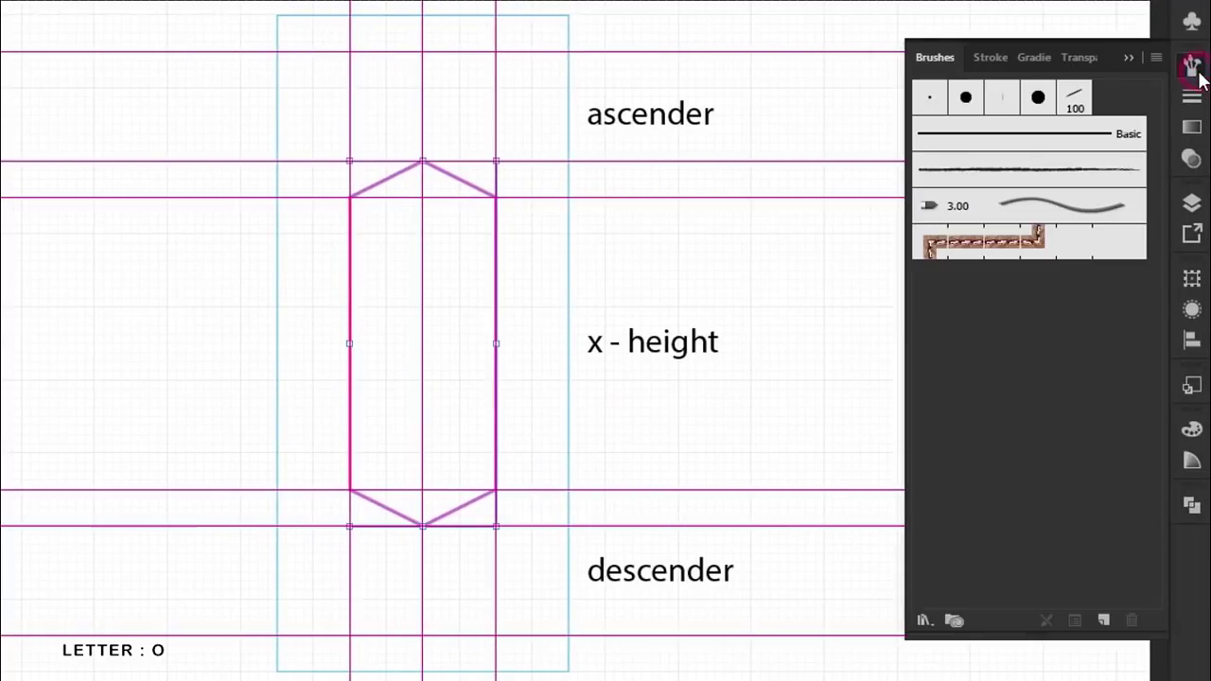
click(1076, 97)
click(1129, 57)
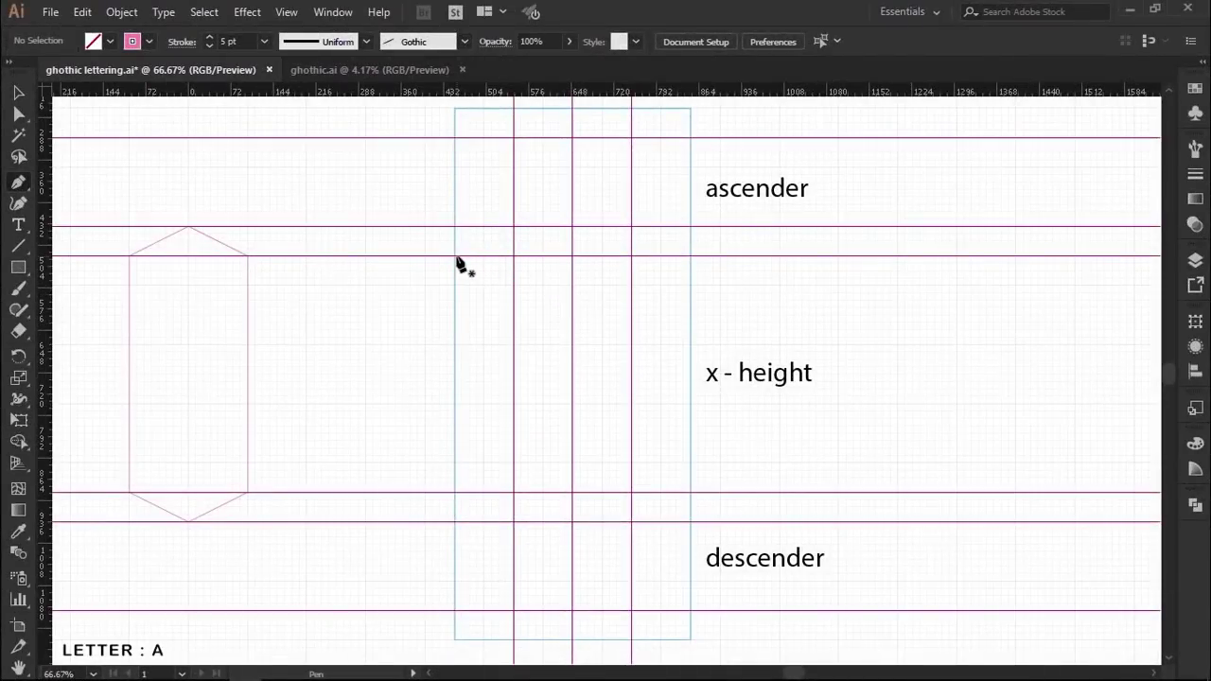
Draw the a skeleton: pointed top, right stem to baseline, pointed bowl slanting back to the stem
click(455, 255)
click(513, 227)
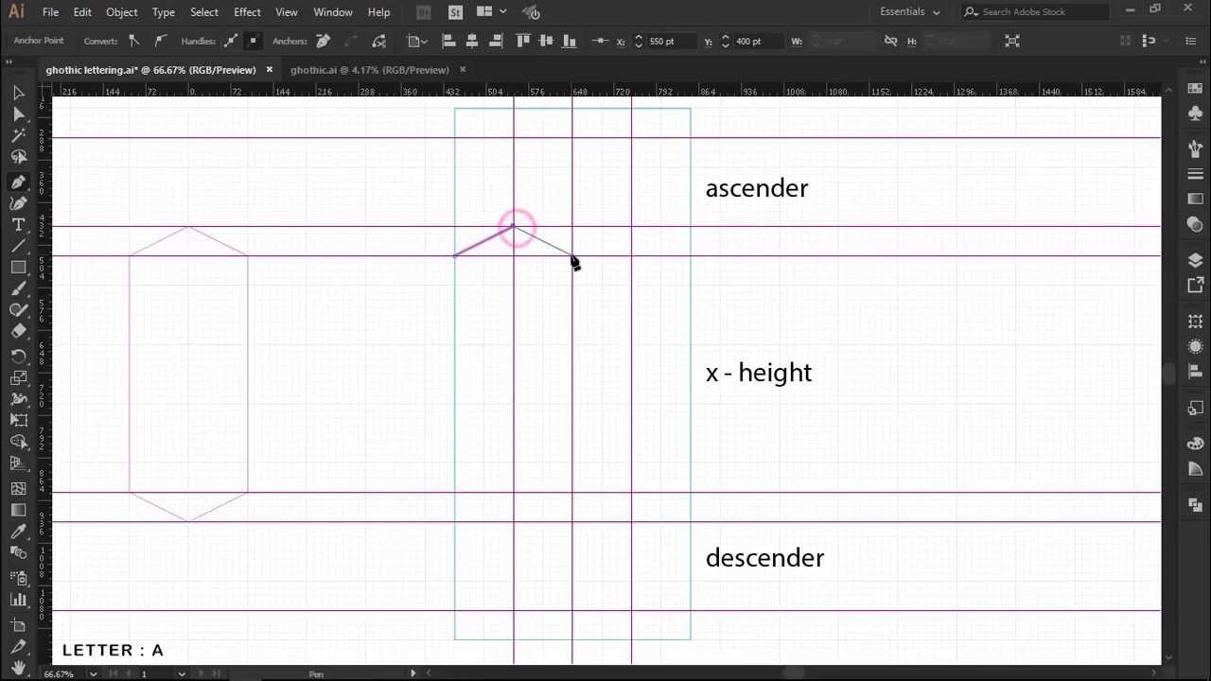
click(571, 256)
click(572, 492)
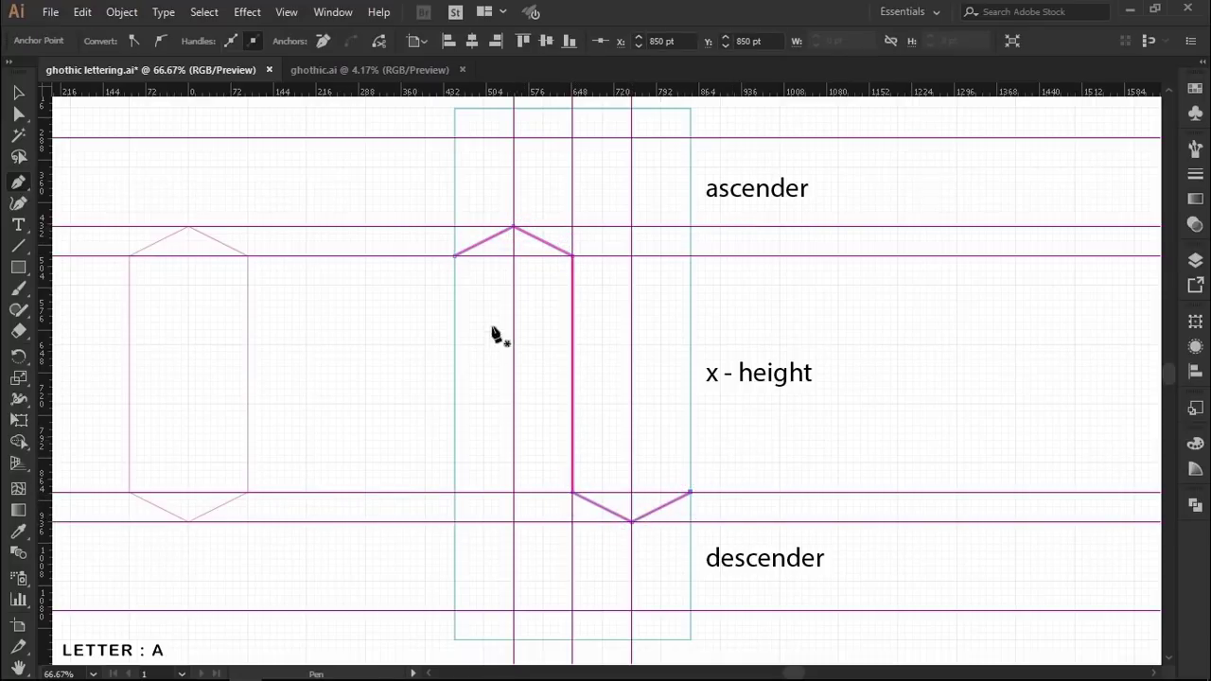
ctrl+click(544, 485)
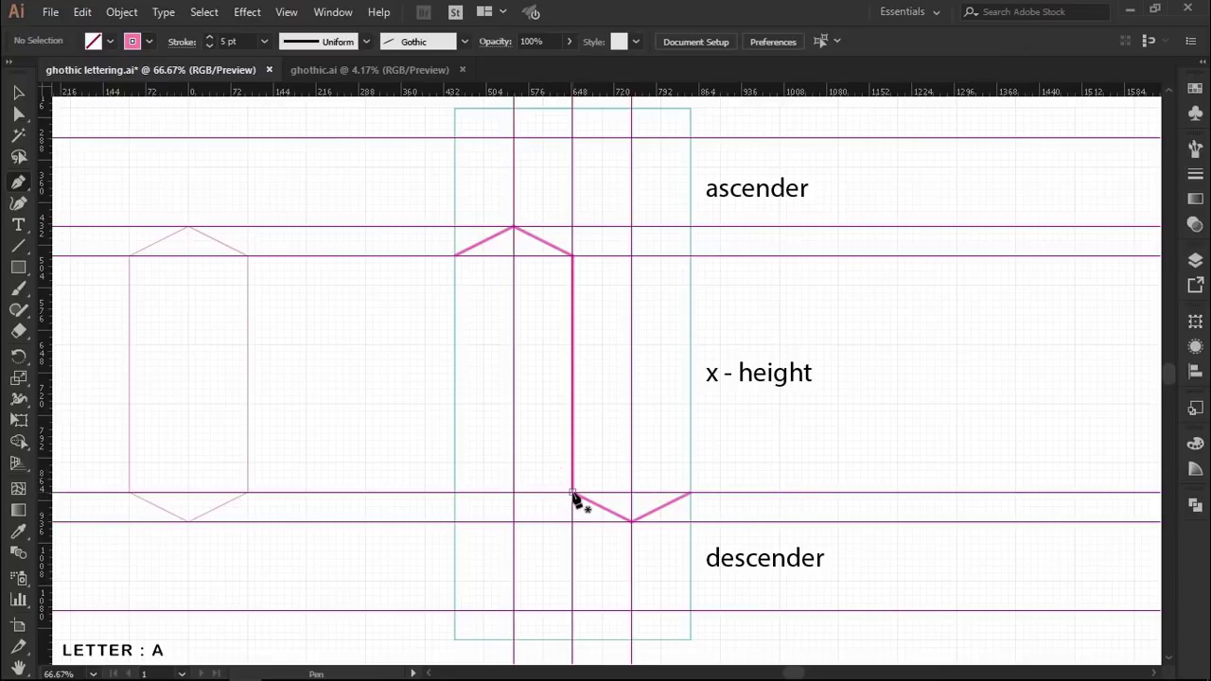
click(571, 492)
click(514, 521)
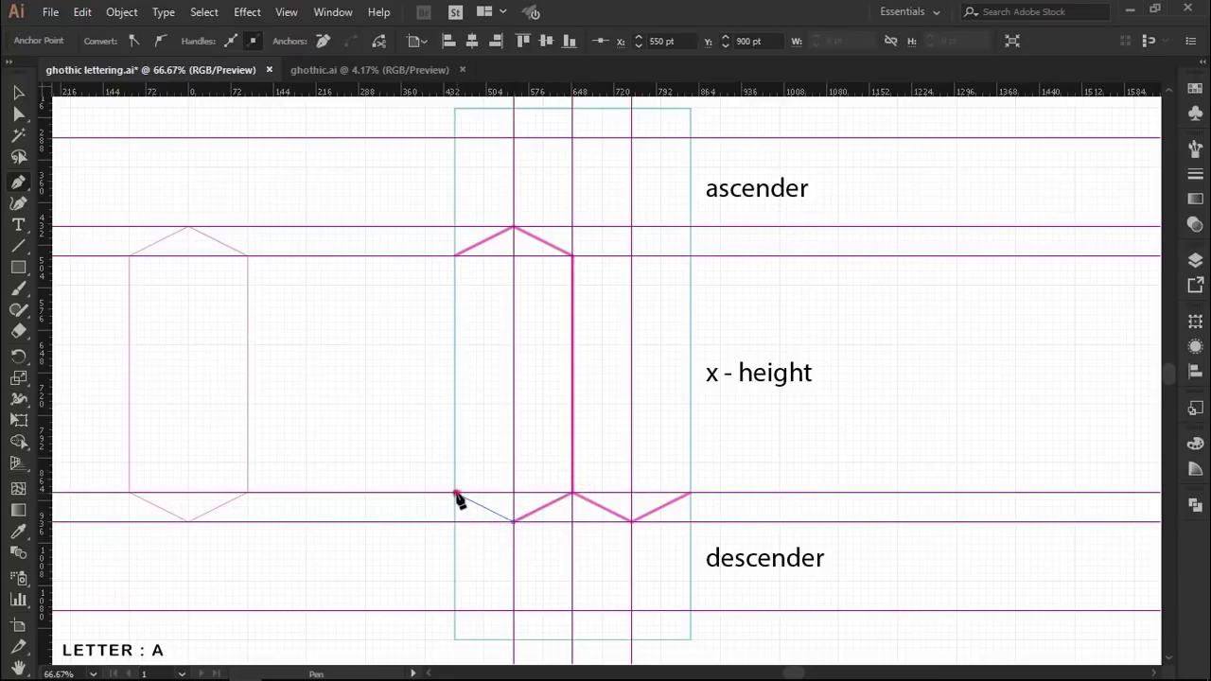
click(455, 491)
click(455, 344)
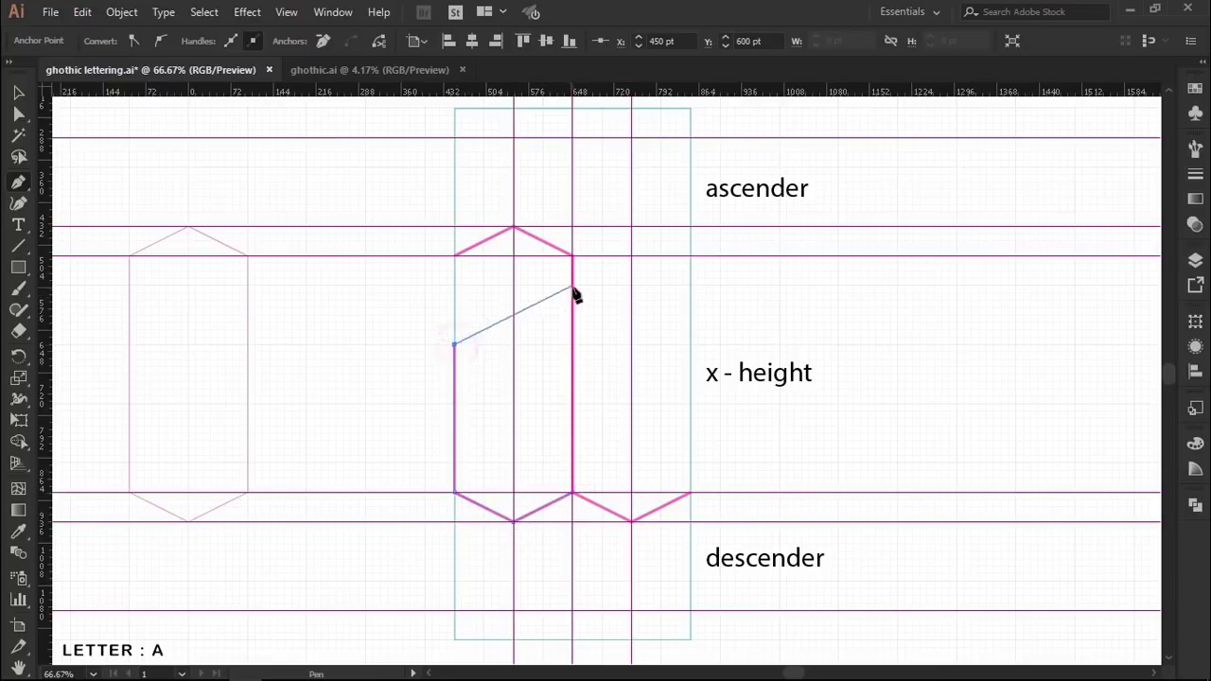
click(571, 286)
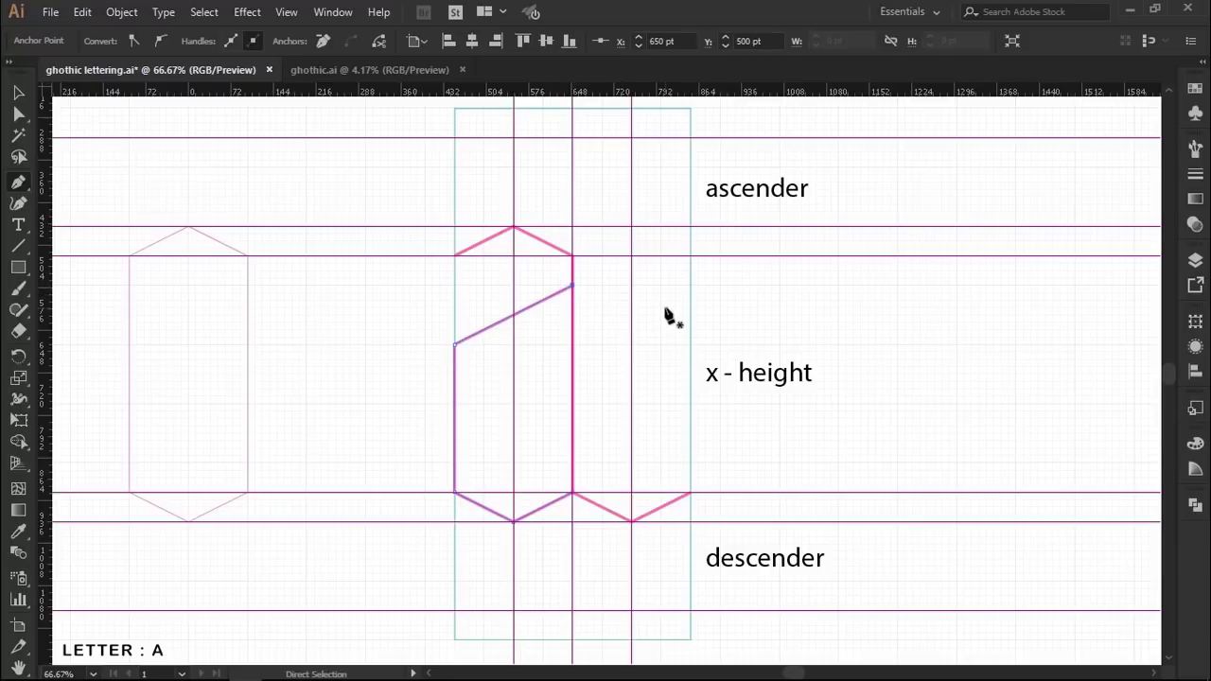
ctrl+click(666, 315)
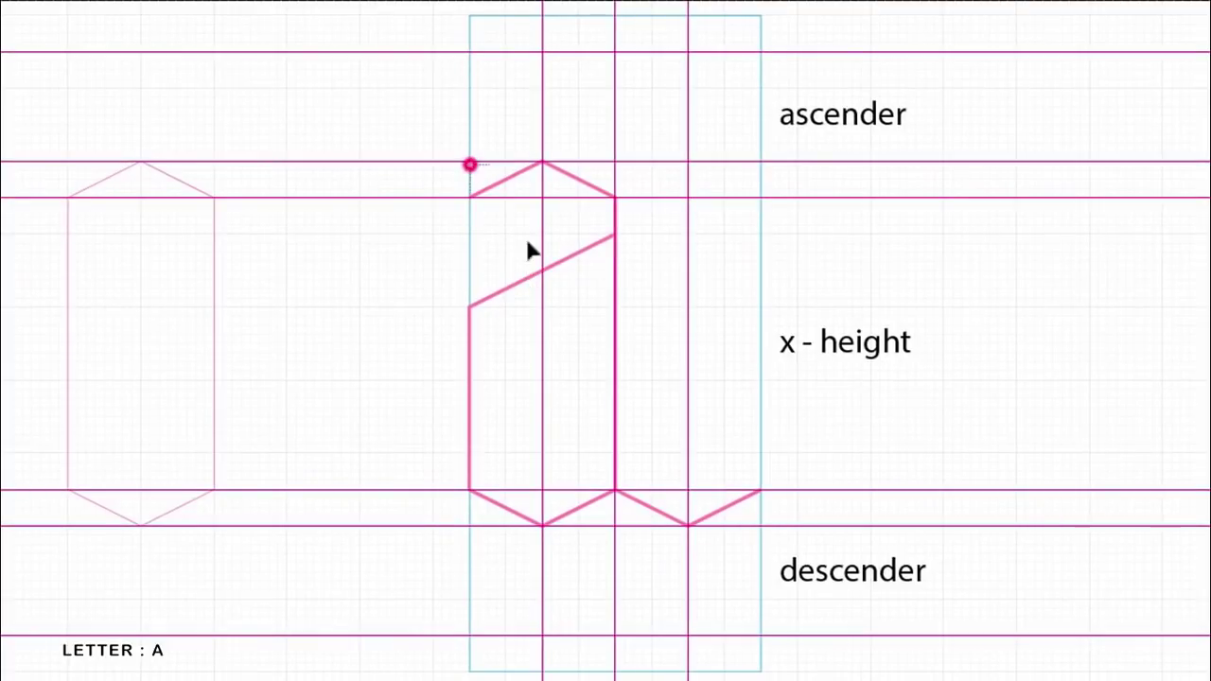
Select the a skeleton and stroke it with the Gothic brush
drag(527, 240, 649, 397)
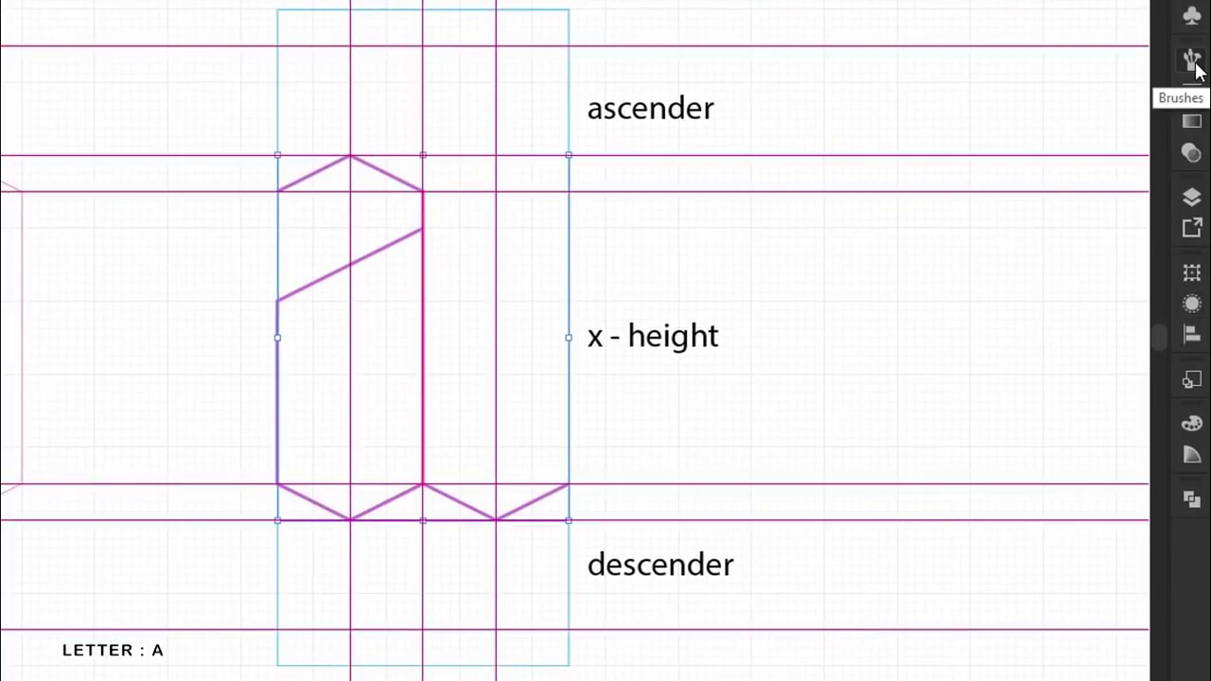
click(1192, 60)
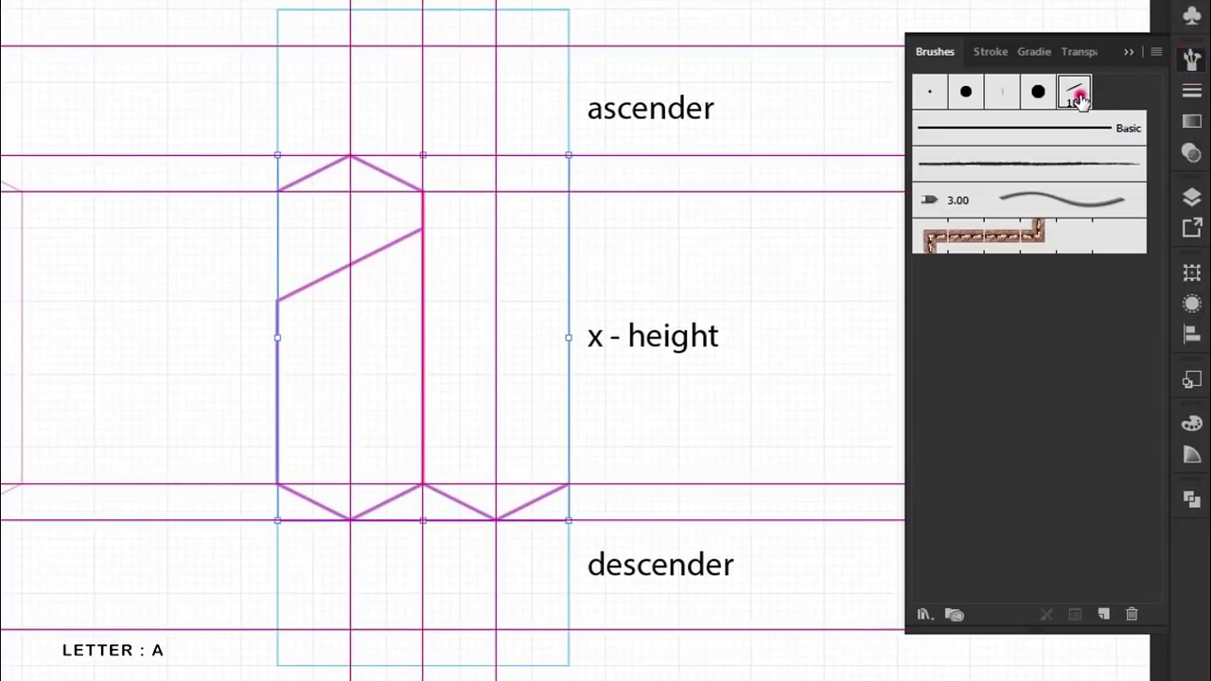
click(1078, 95)
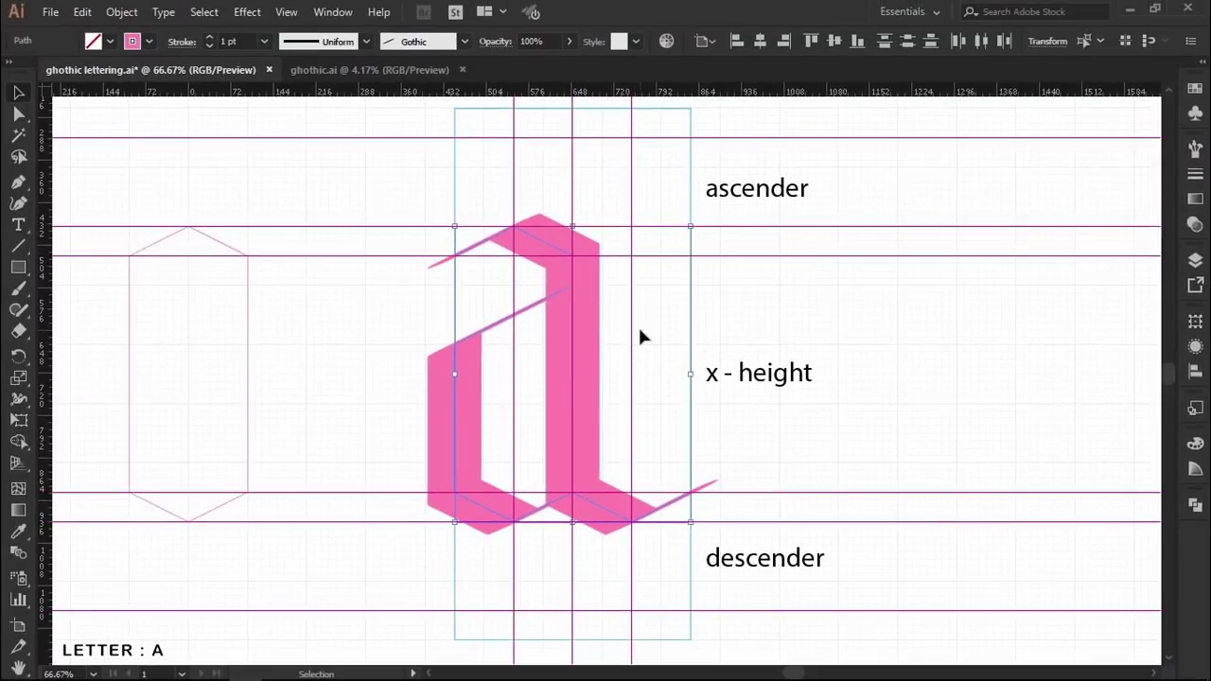
click(639, 333)
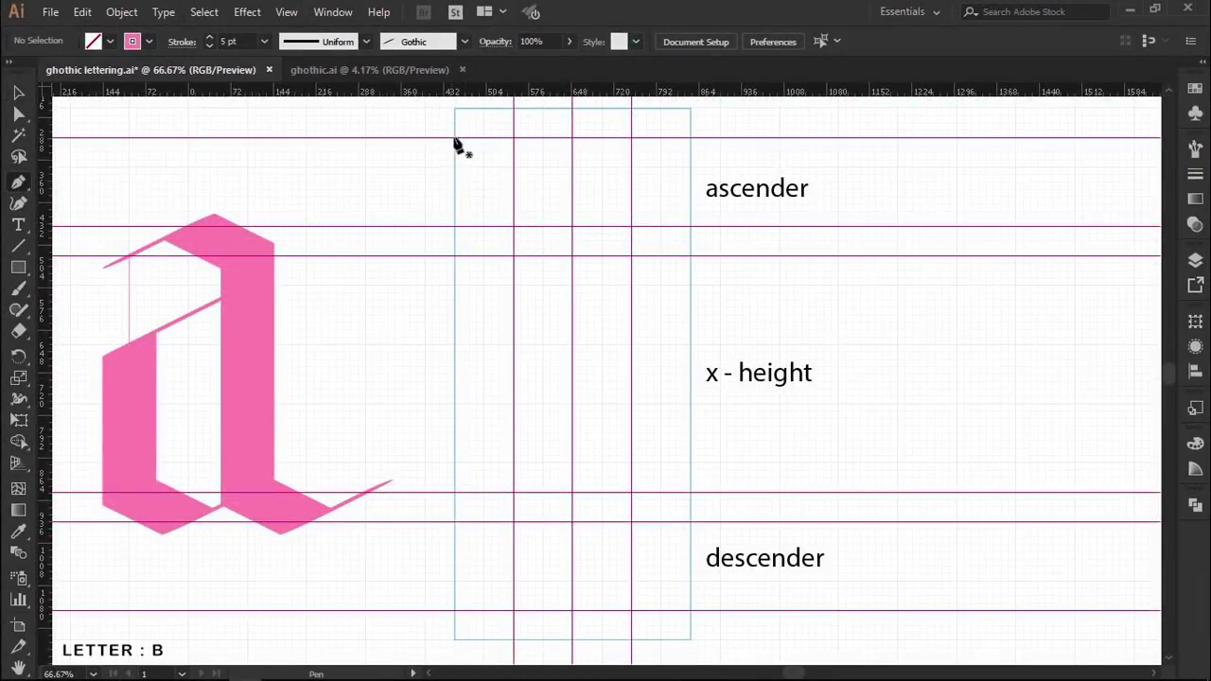
Draw the b skeleton: pointed top, tall stem to baseline, pointed bowl rising to x-height
click(455, 137)
click(512, 109)
scroll(516, 112, up, 1)
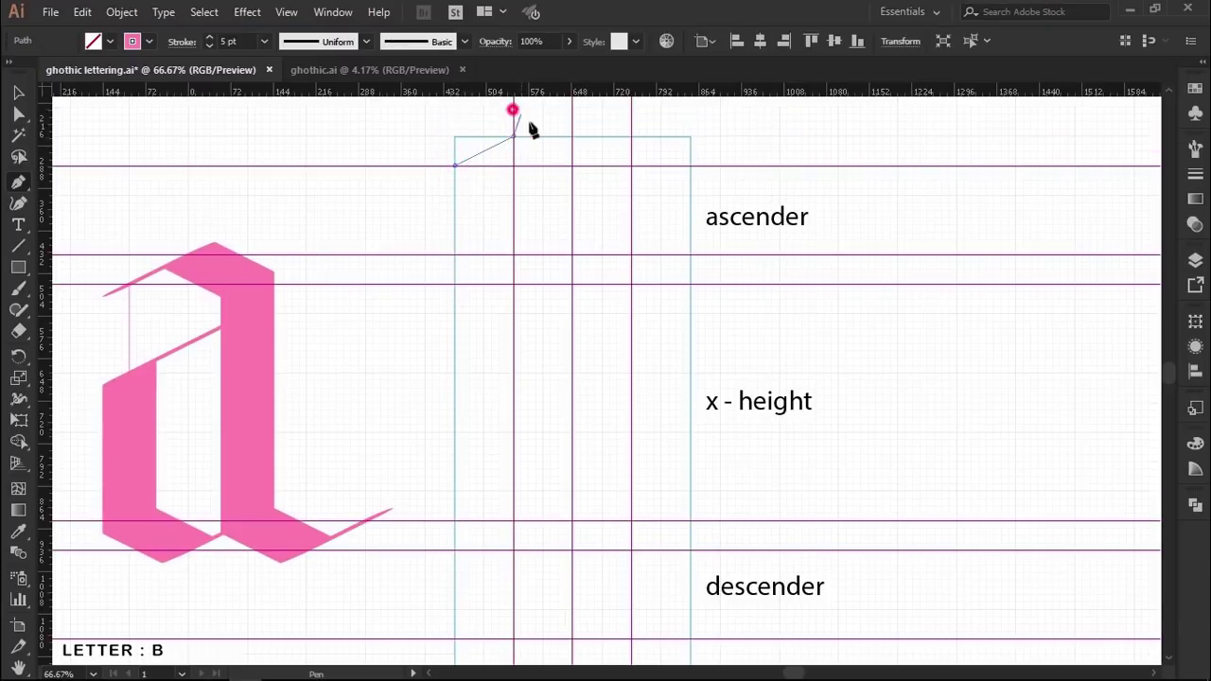
click(571, 166)
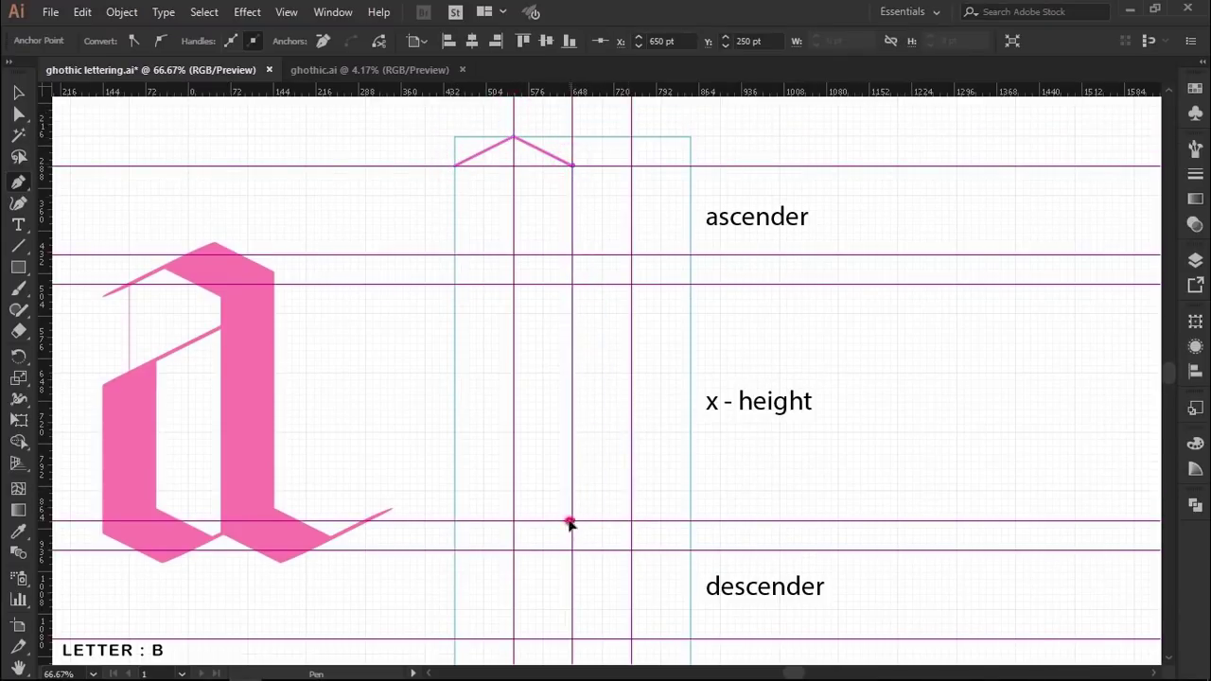
click(571, 520)
click(631, 549)
click(690, 520)
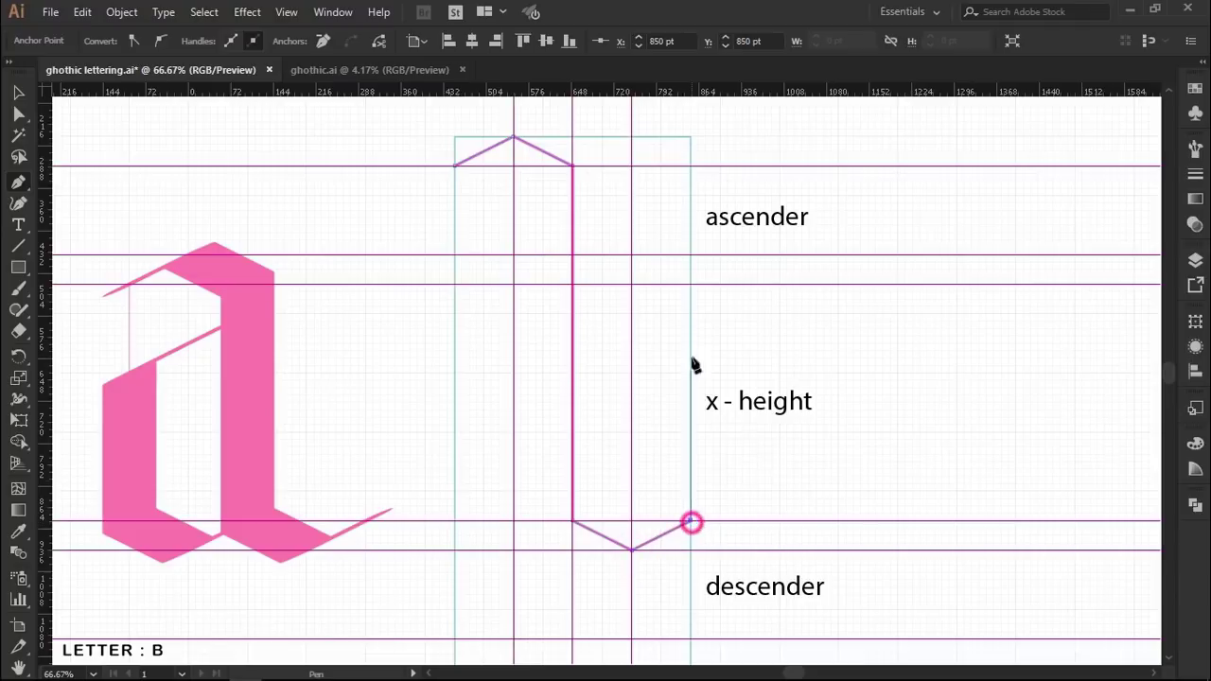
click(690, 283)
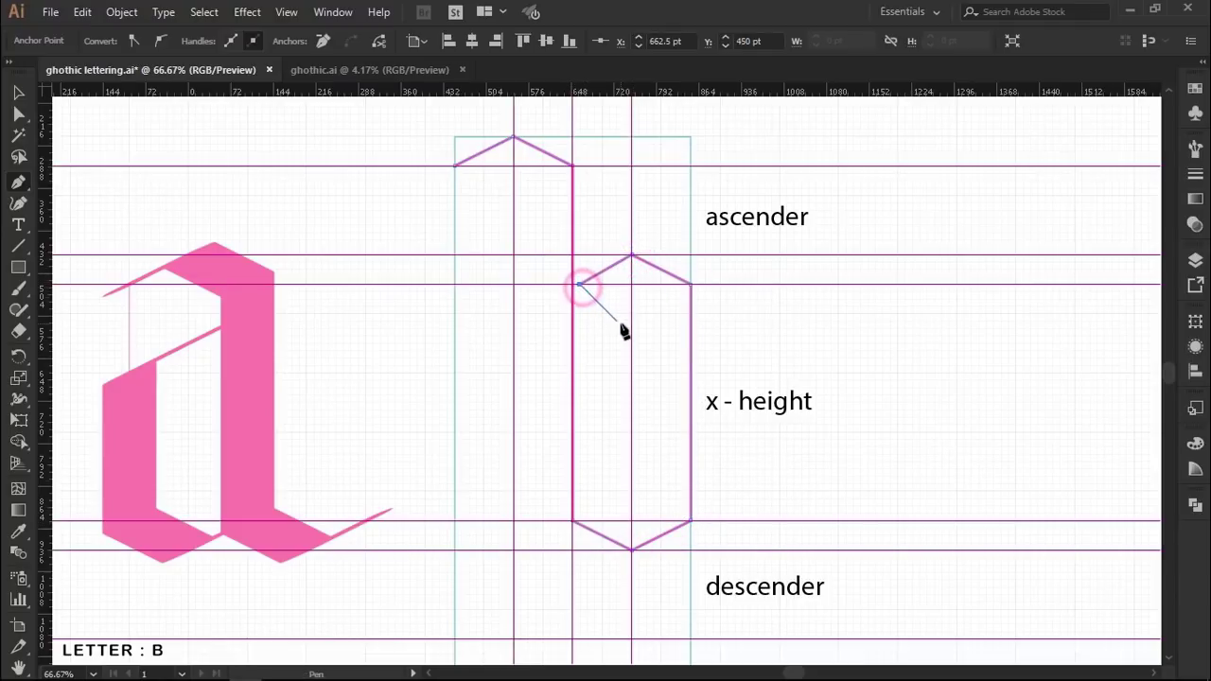
ctrl+click(653, 310)
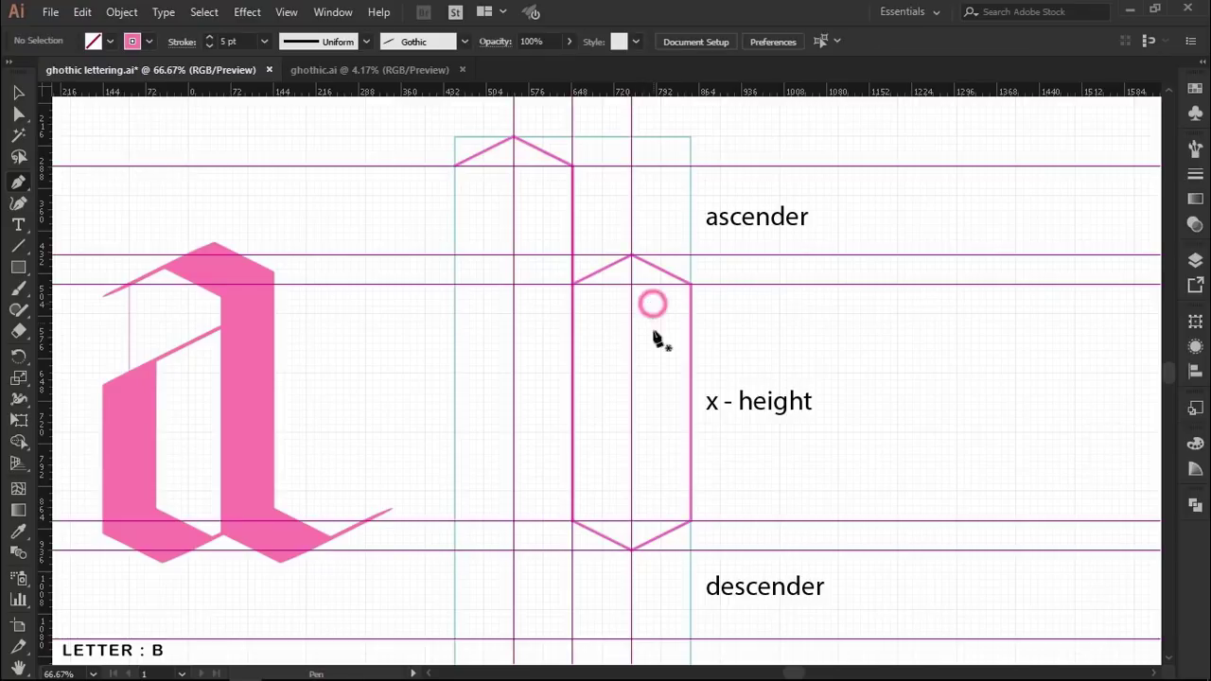
drag(649, 384, 647, 370)
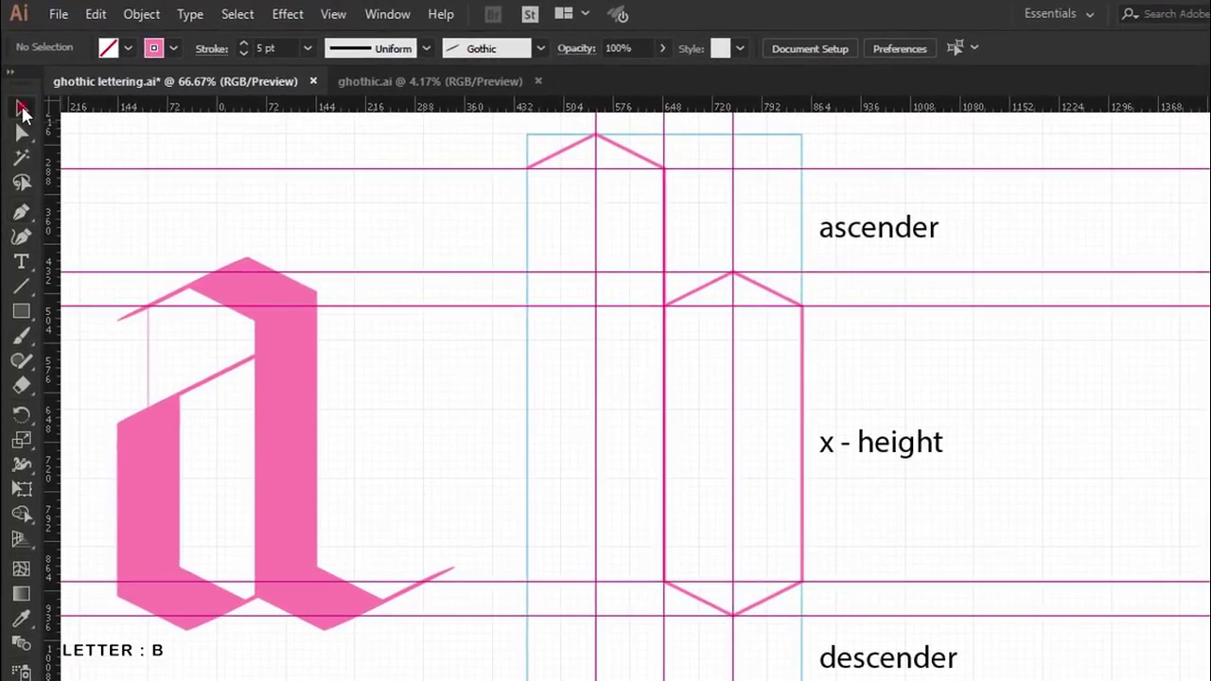
Select both b skeleton paths and stroke them with the Gothic brush
click(688, 407)
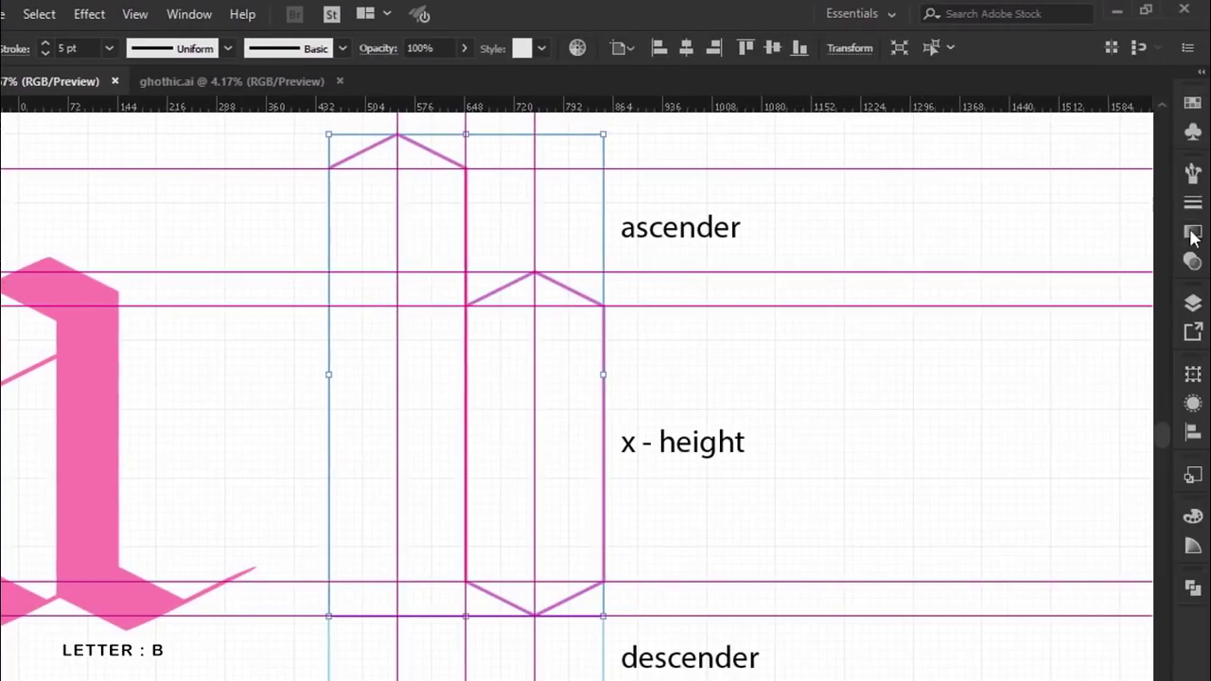
click(1192, 175)
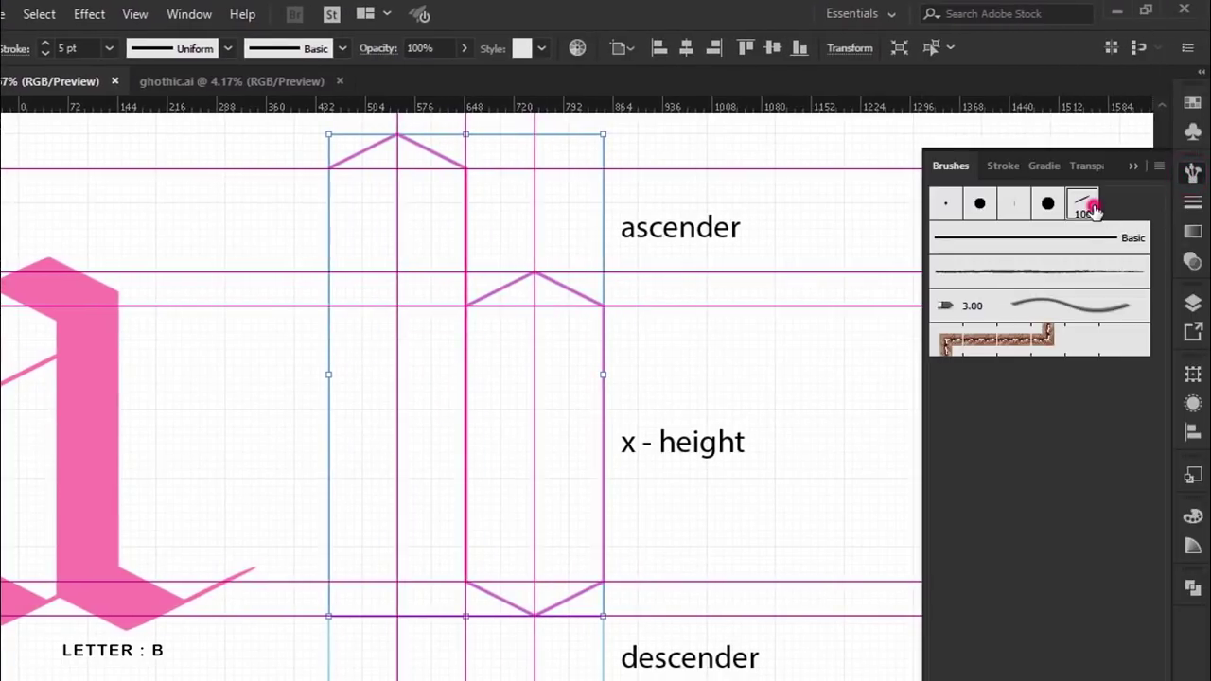
click(1085, 206)
click(1148, 161)
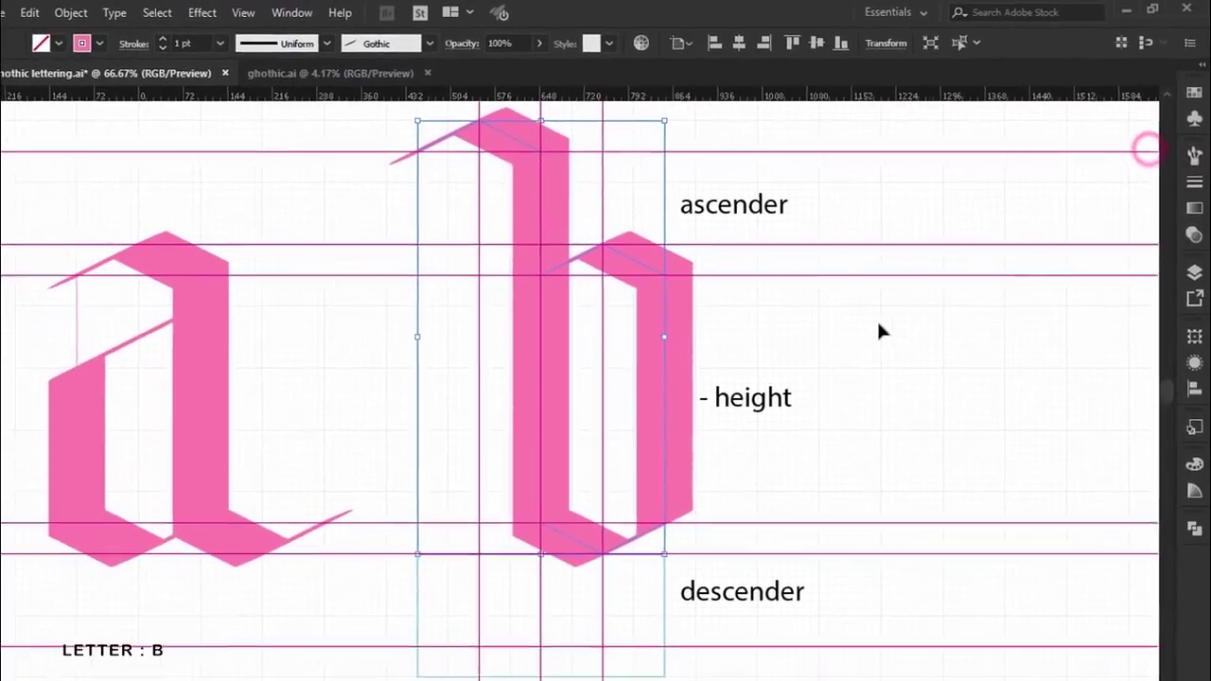
click(880, 330)
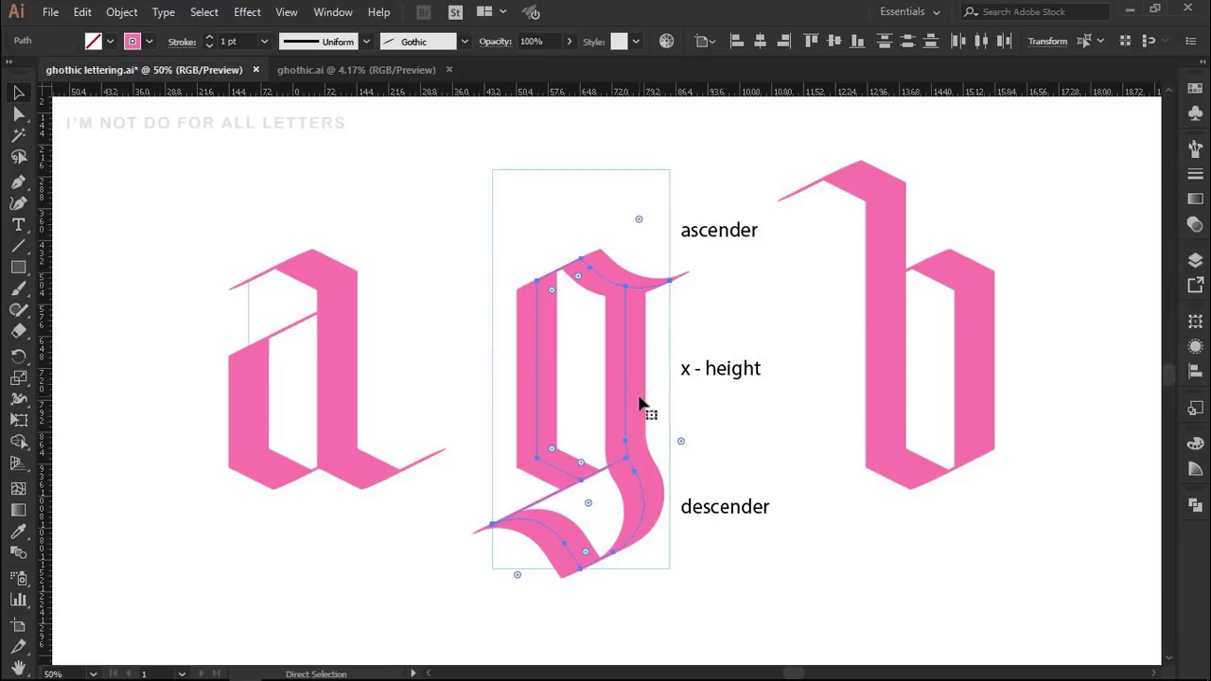
Deselect the g and move the a's left hexagon skeleton further left
click(928, 527)
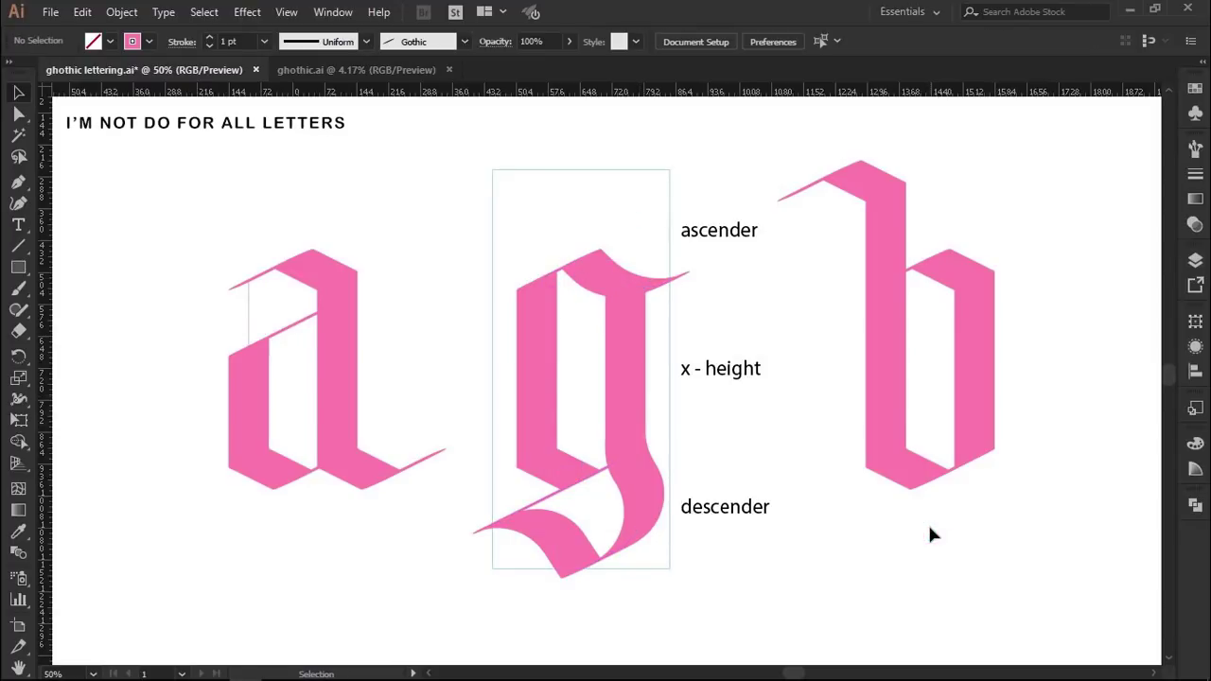
mouse_move(255, 320)
mouse_down()
mouse_move(96, 314)
mouse_move(81, 323)
mouse_up()
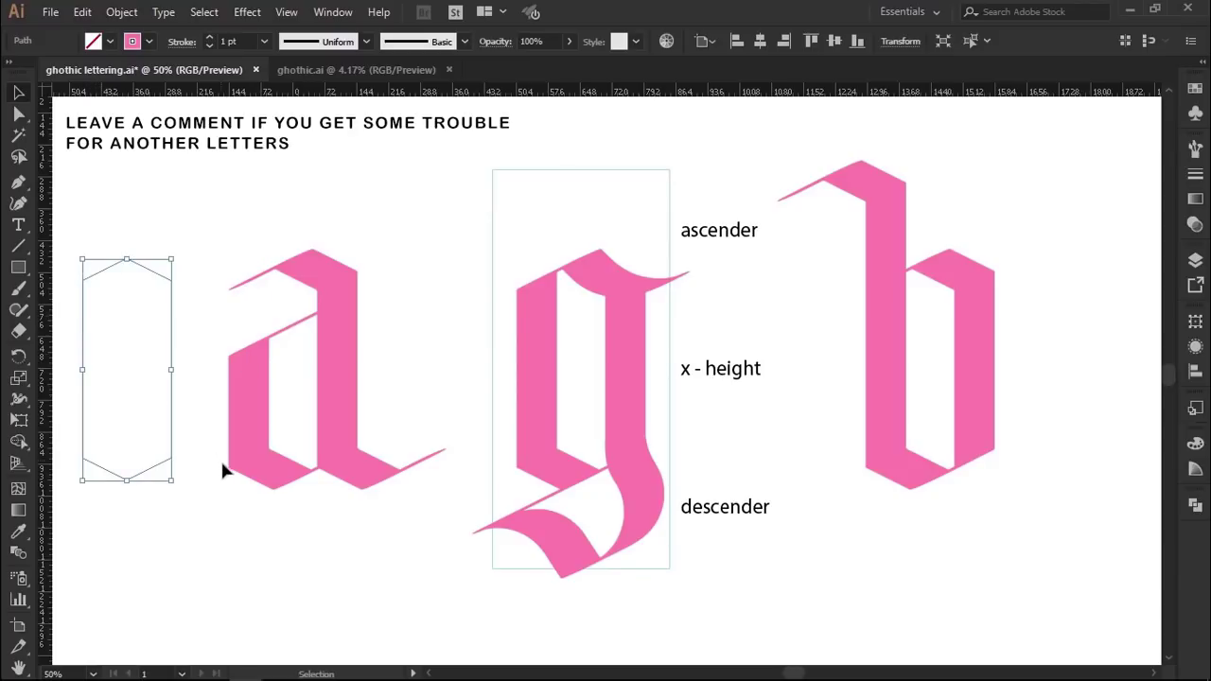
Apply the Gothic brush to the hexagon path, then clear the selection
click(463, 40)
click(423, 78)
click(431, 333)
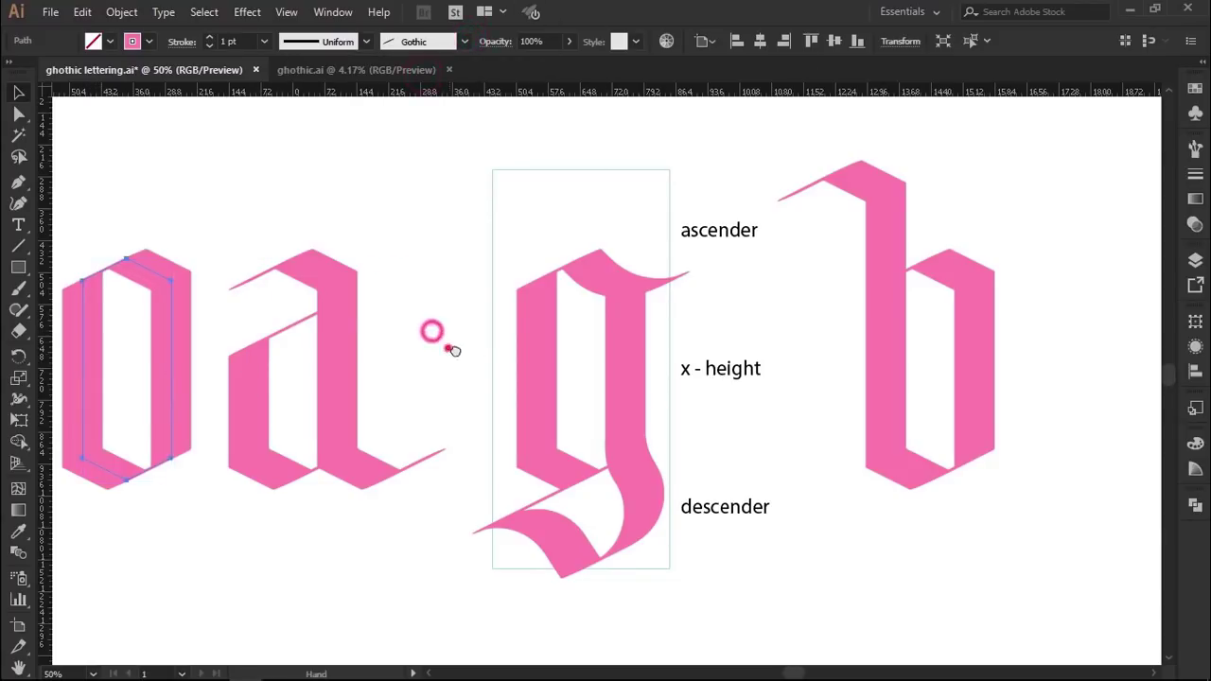
drag(435, 337, 478, 344)
click(488, 236)
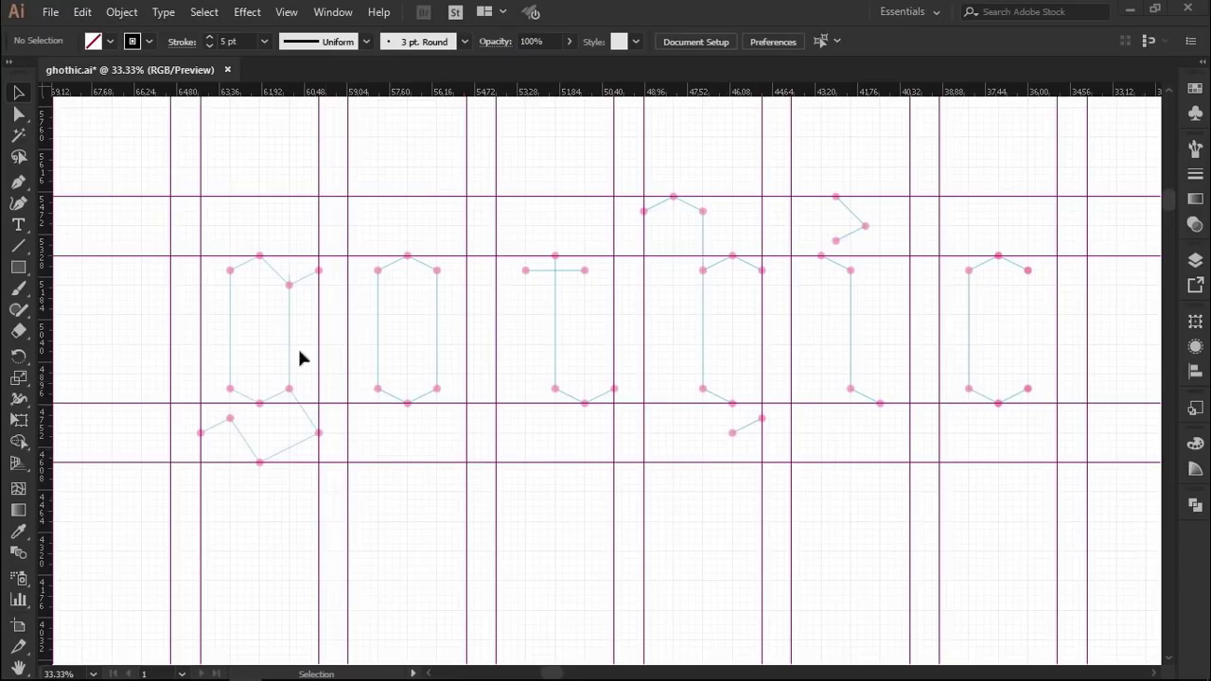
Zoom in on the first letter's 'g' skeleton in ghothic.ai and centre it
key(z)
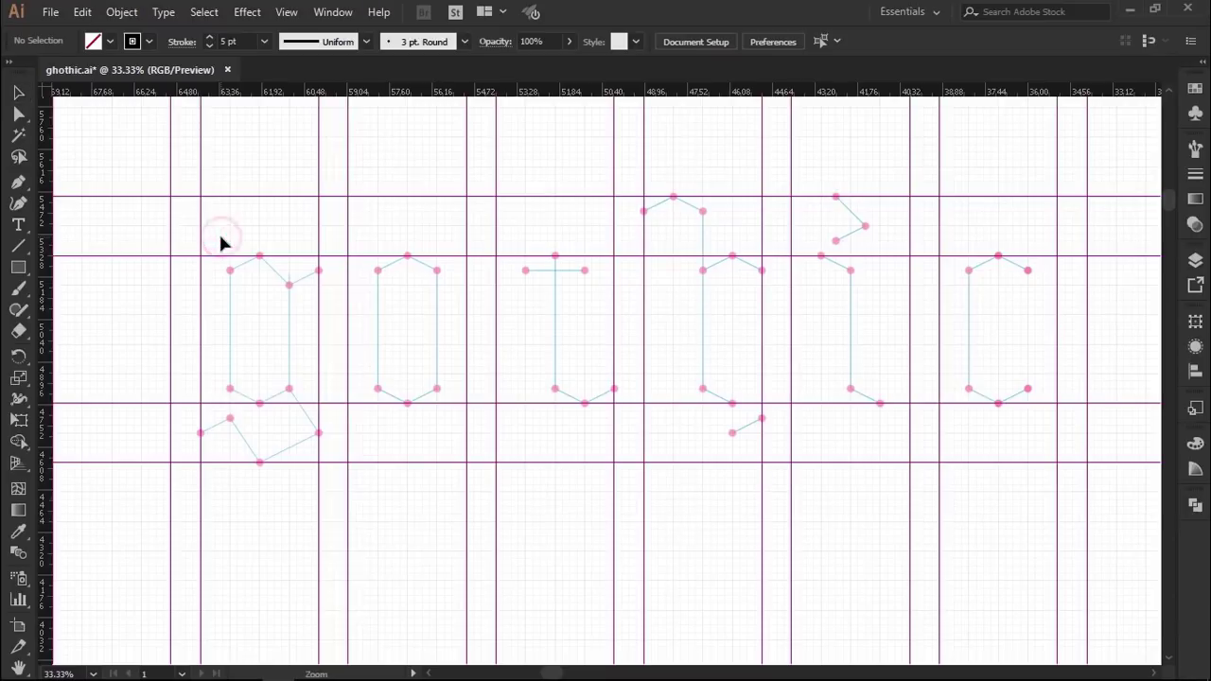
drag(183, 237, 328, 490)
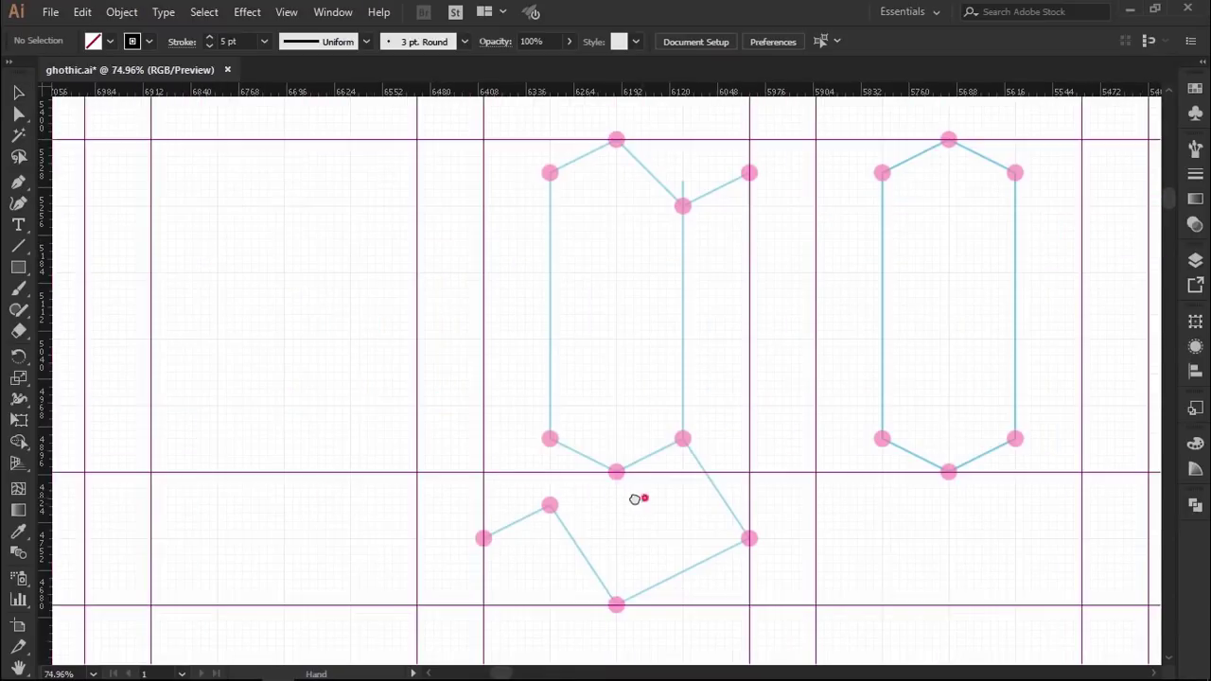
drag(634, 498, 607, 499)
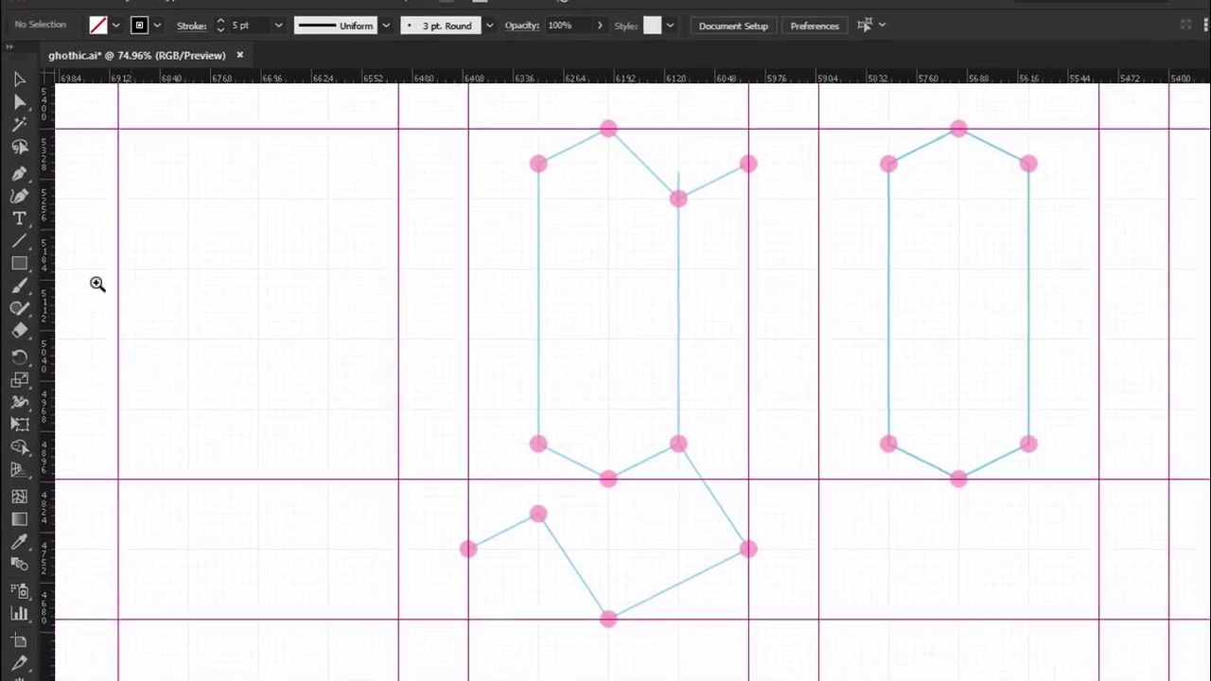
click(18, 181)
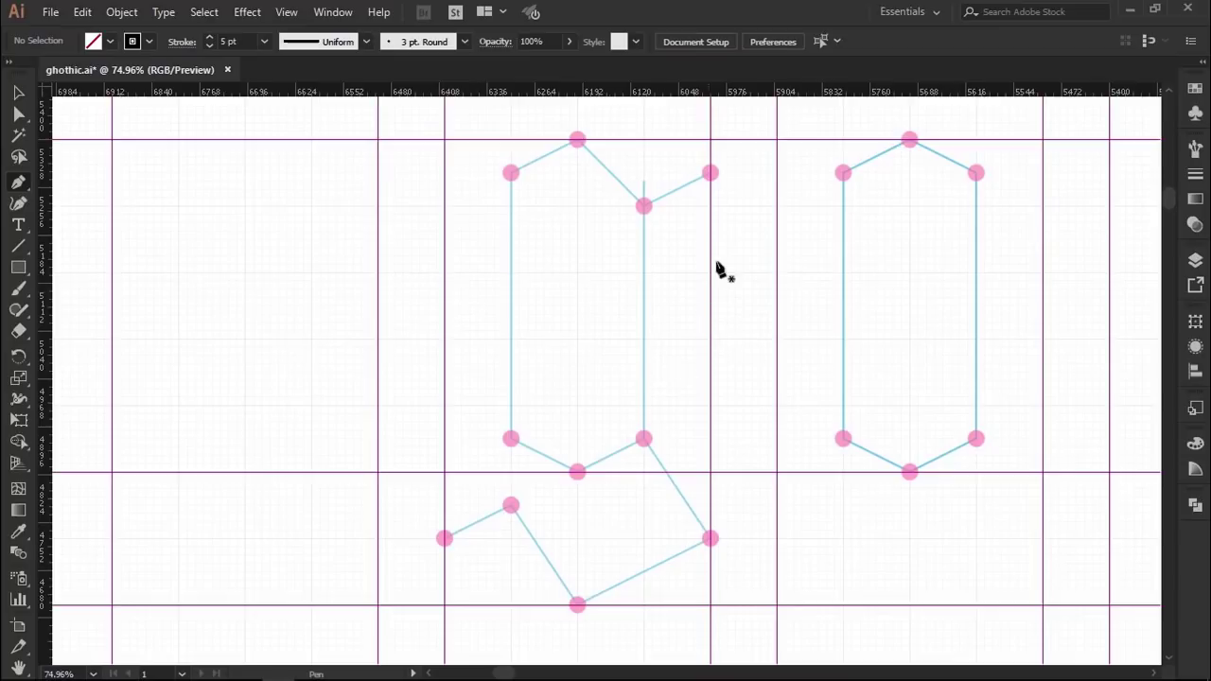
Trace the g's hexagonal bowl with a Pen path through its corner anchors
click(710, 173)
ctrl+click(657, 235)
drag(658, 235, 637, 312)
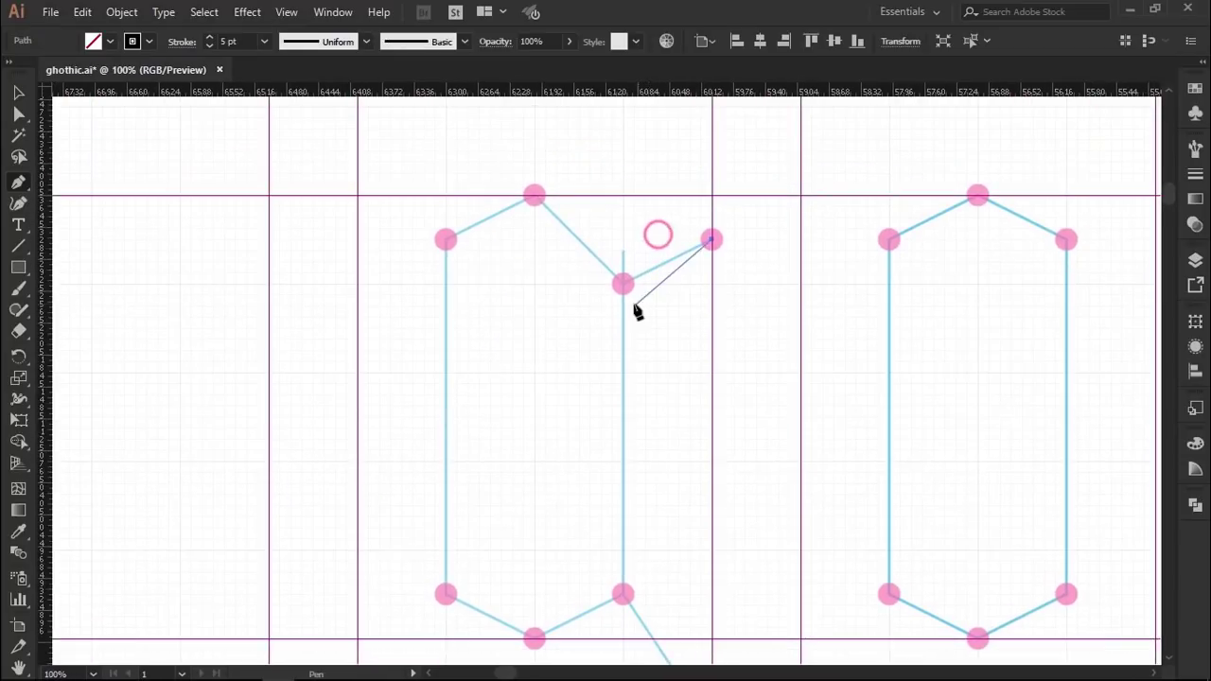
click(622, 284)
click(533, 195)
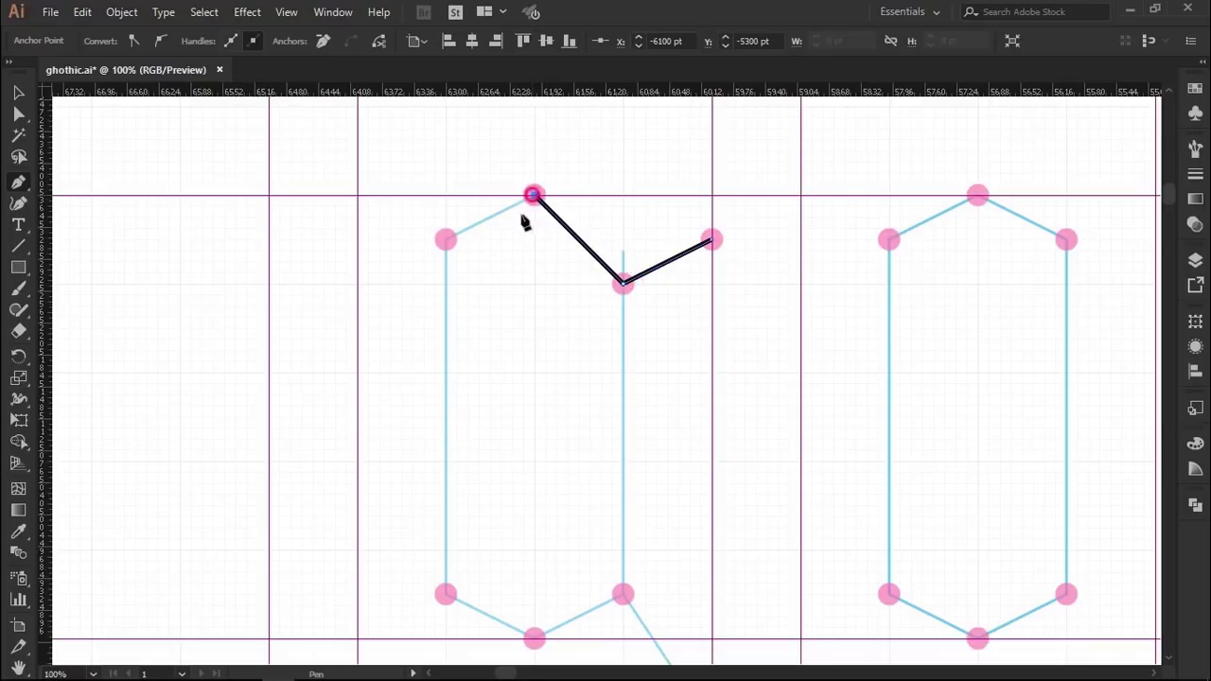
click(446, 240)
scroll(470, 463, down, 2)
scroll(454, 483, down, 1)
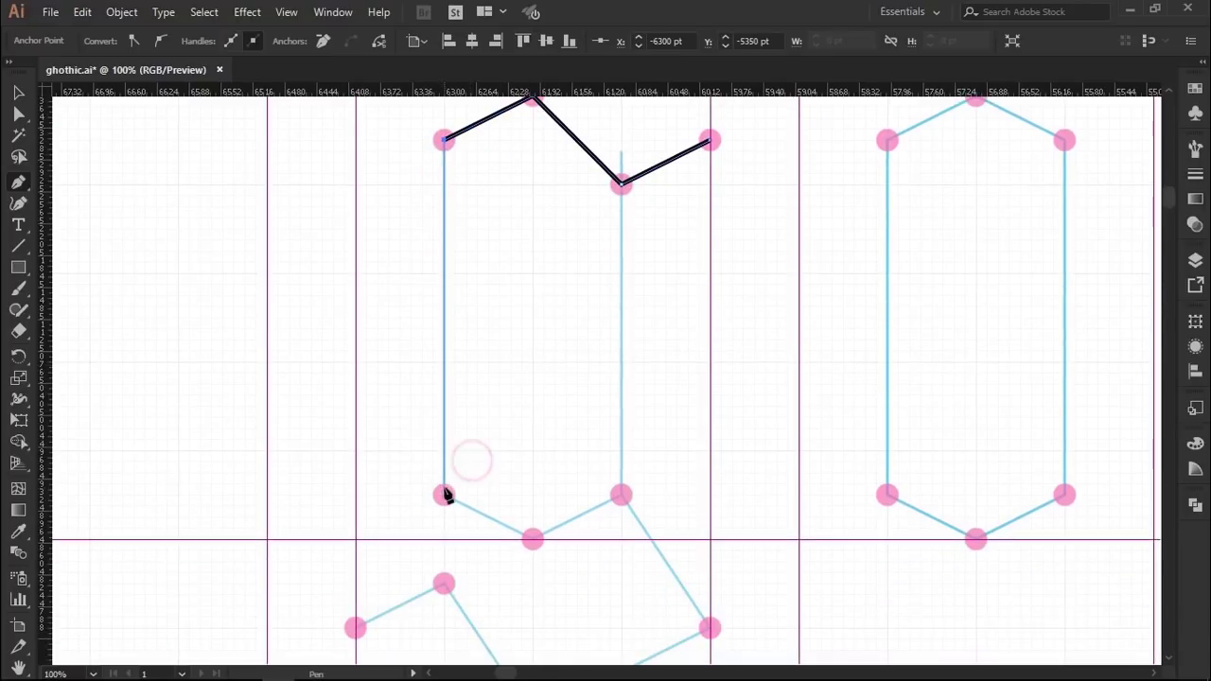
click(443, 495)
click(532, 539)
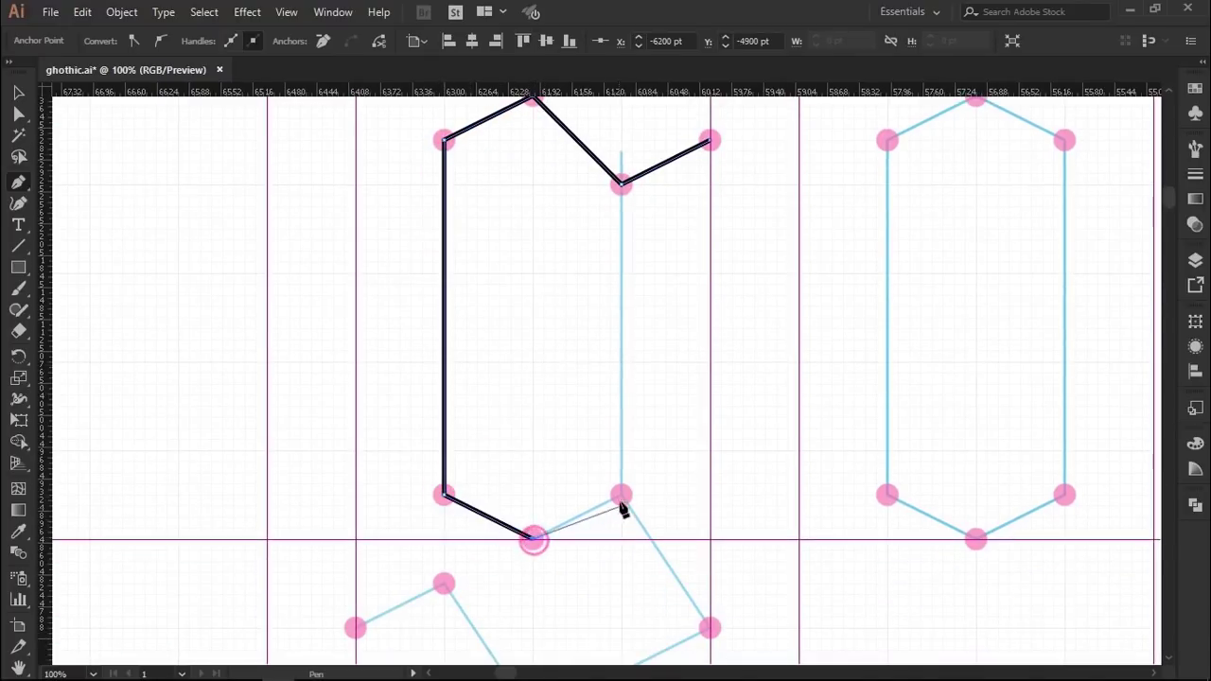
click(621, 496)
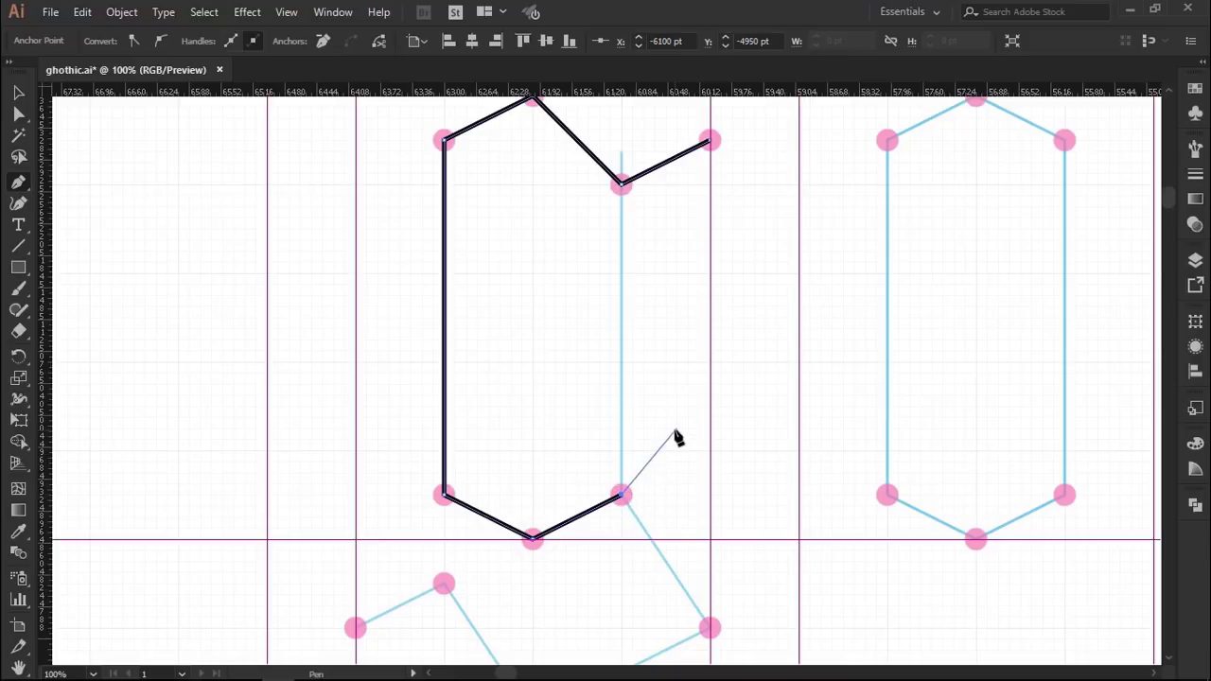
Trace the g's lower tail and stem, then align the stem's lower anchor to the skeleton
drag(605, 563, 596, 474)
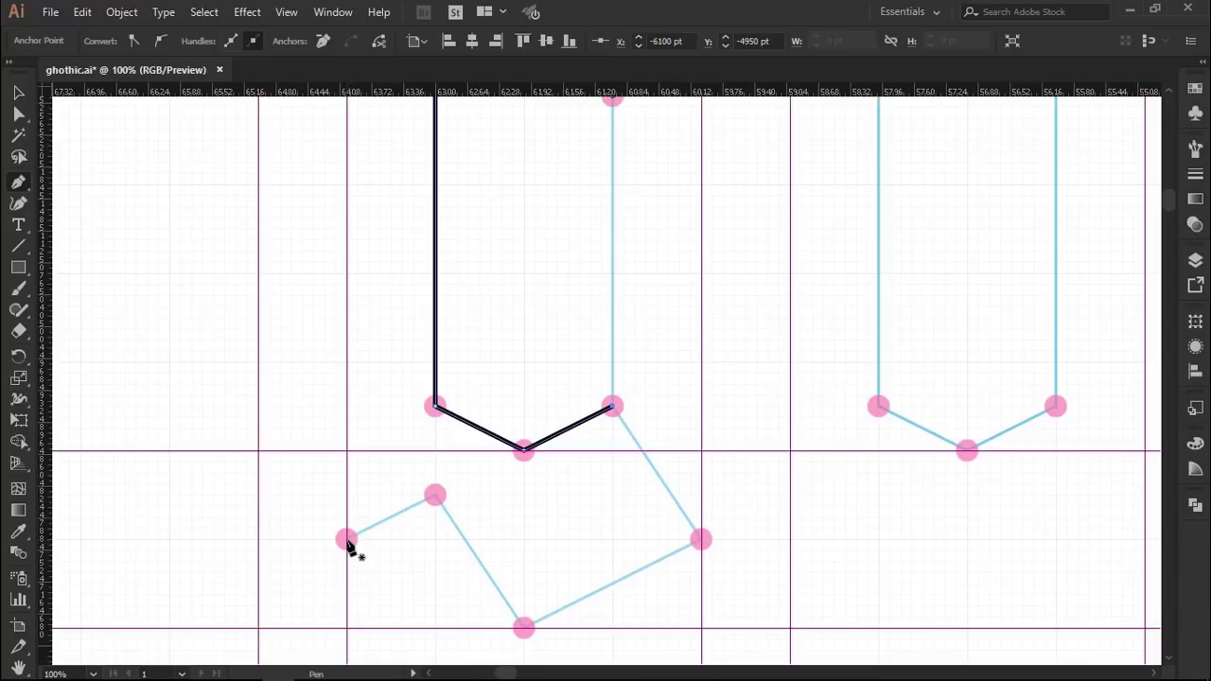
click(346, 539)
click(434, 495)
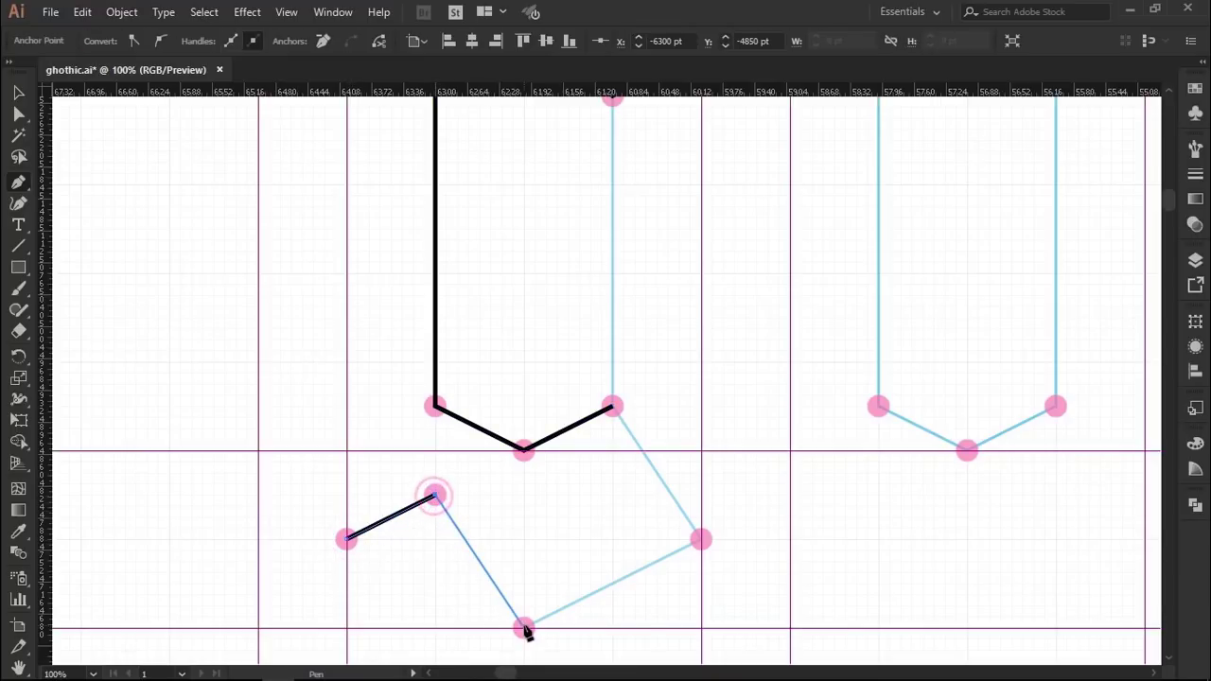
click(525, 628)
click(700, 541)
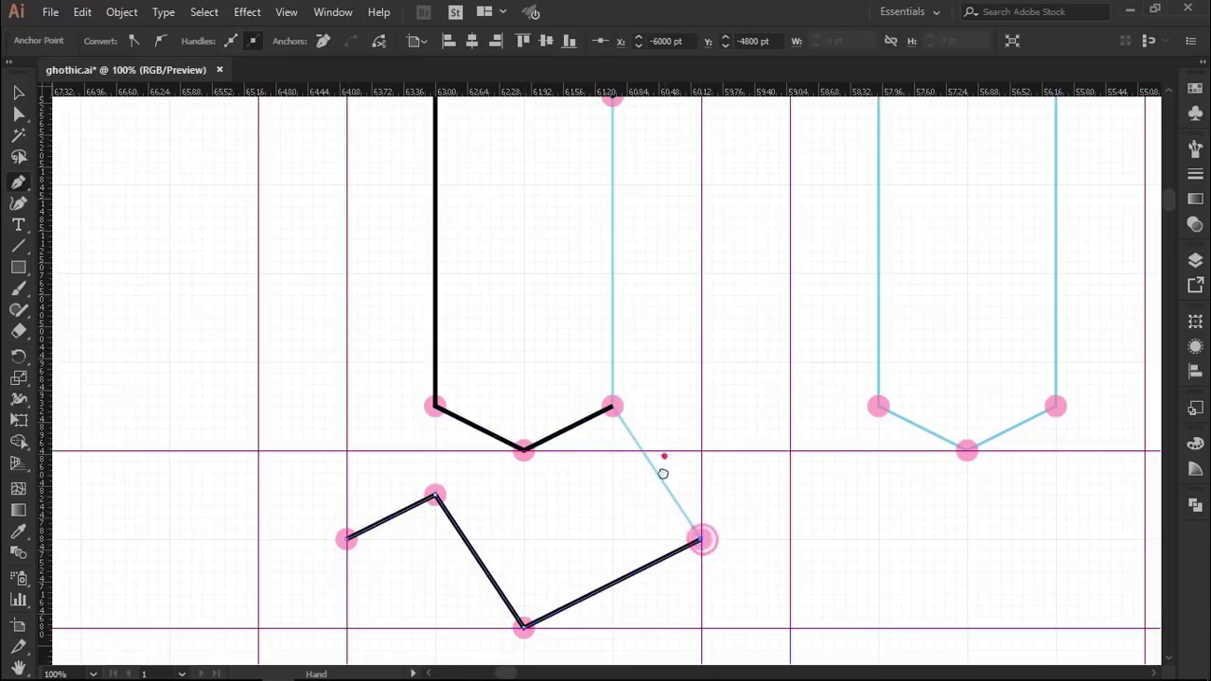
drag(663, 473, 651, 541)
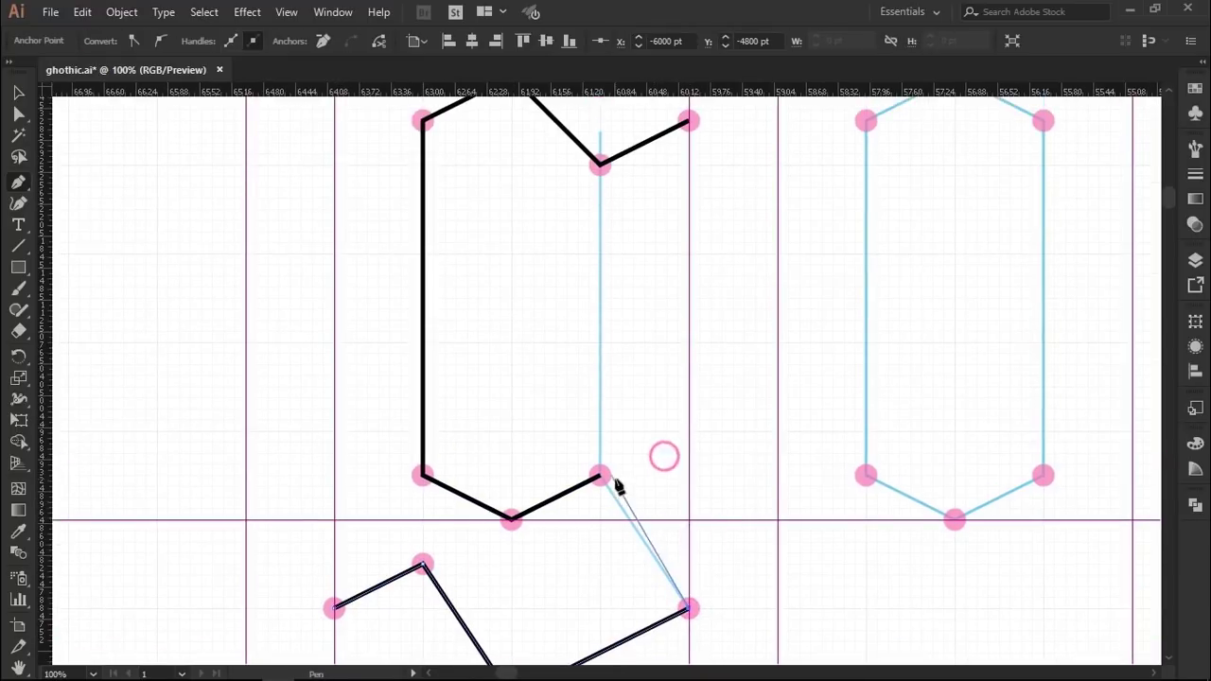
click(602, 431)
scroll(607, 378, up, 2)
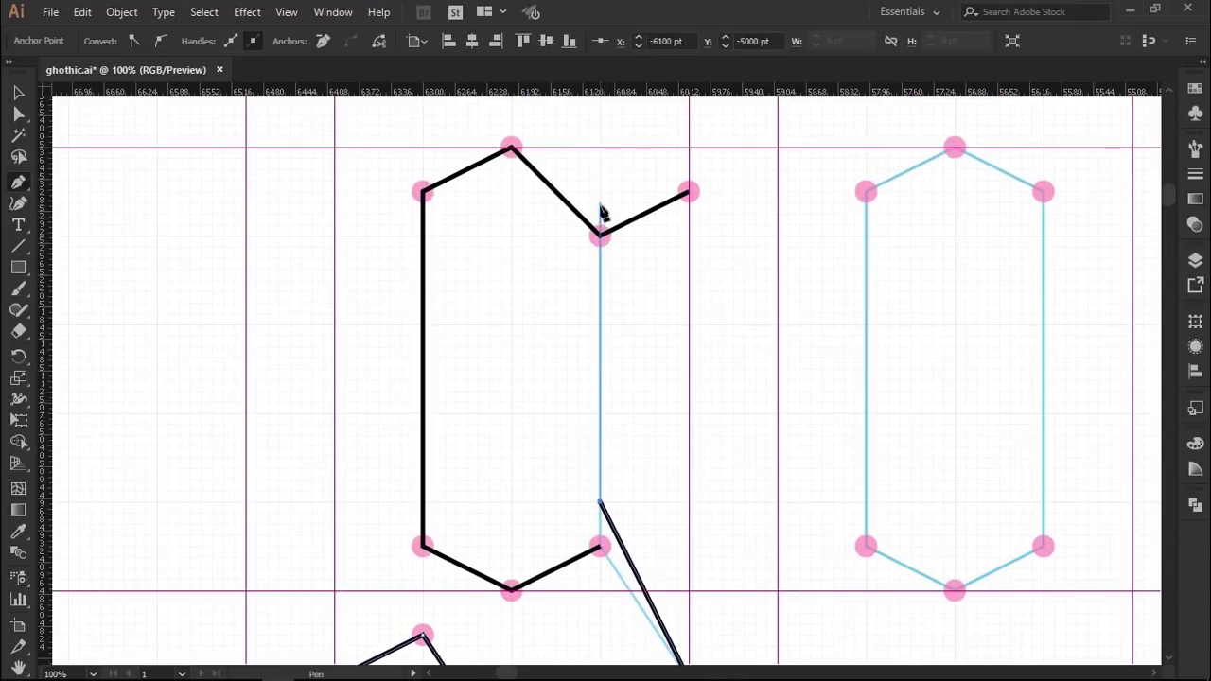
drag(600, 202, 714, 315)
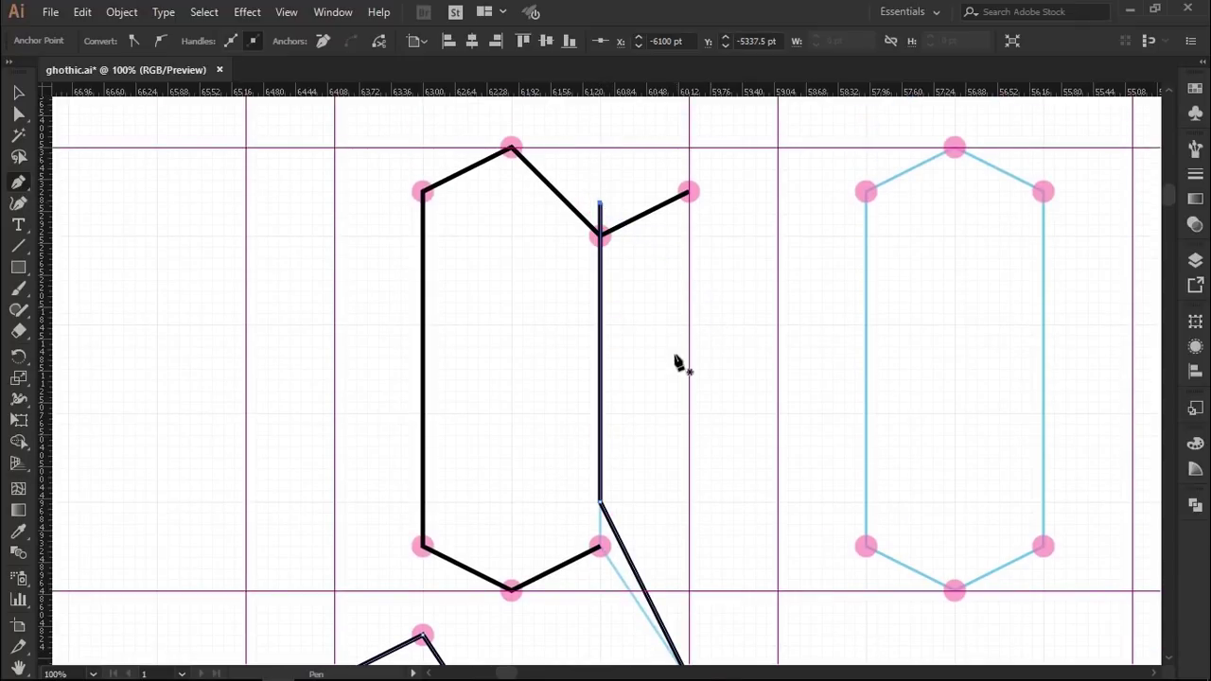
scroll(639, 490, down, 1)
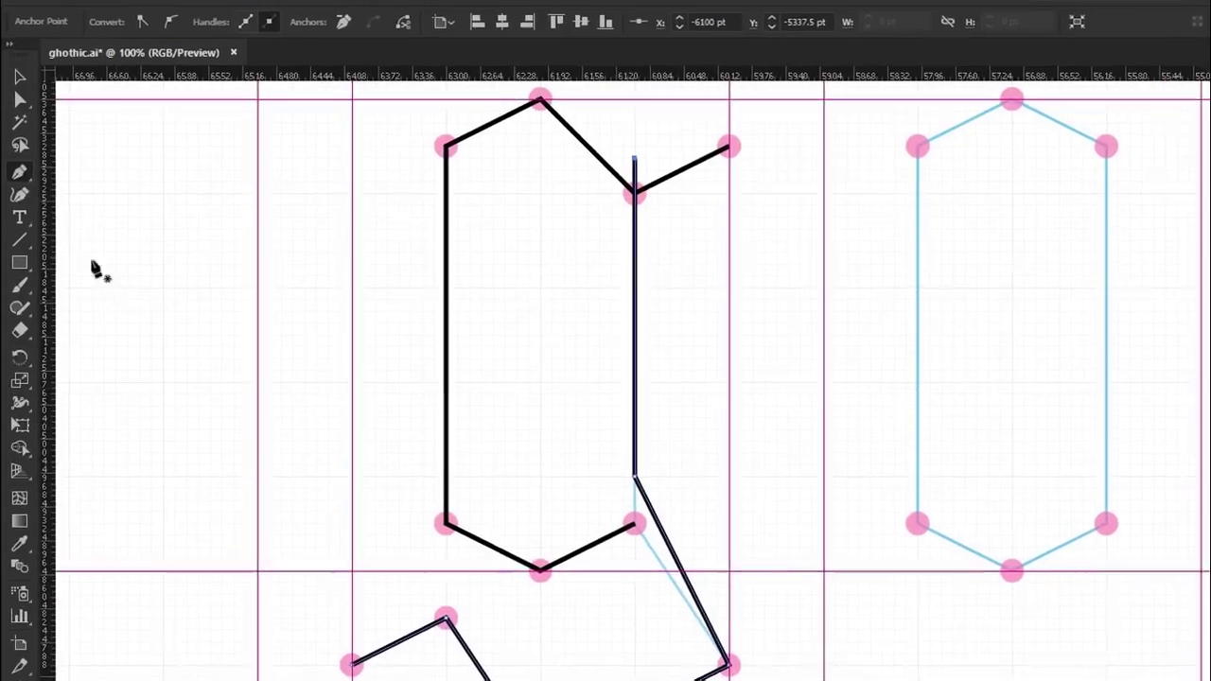
click(22, 70)
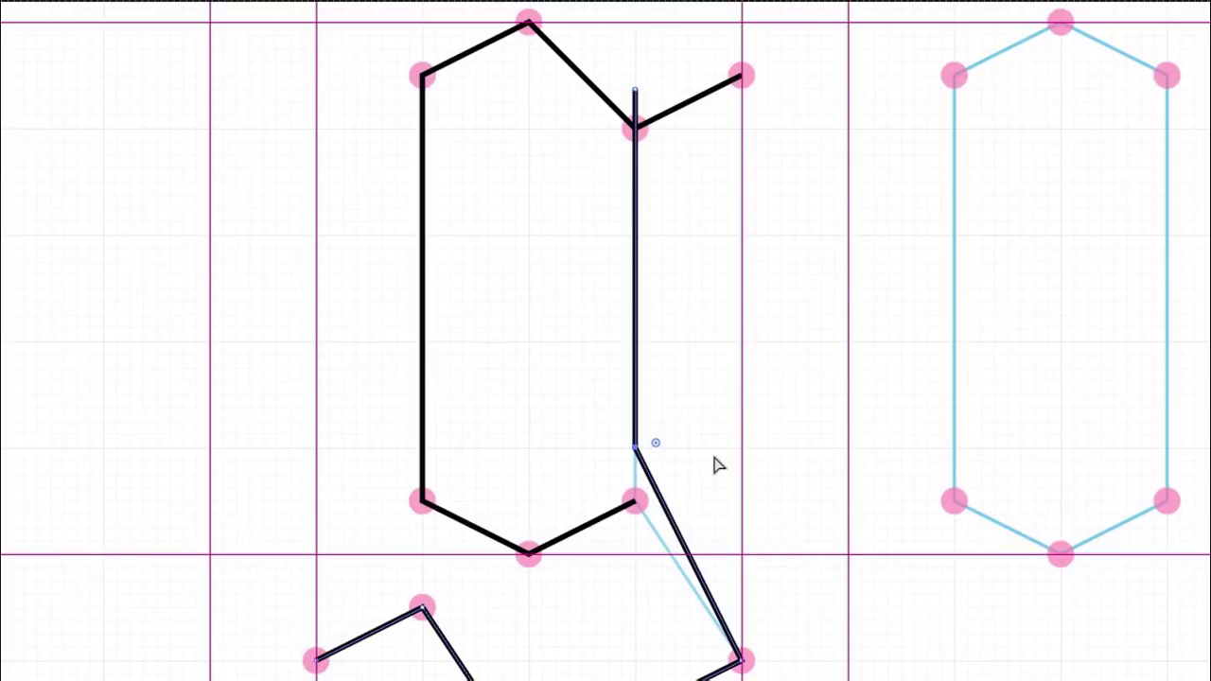
drag(719, 464, 716, 464)
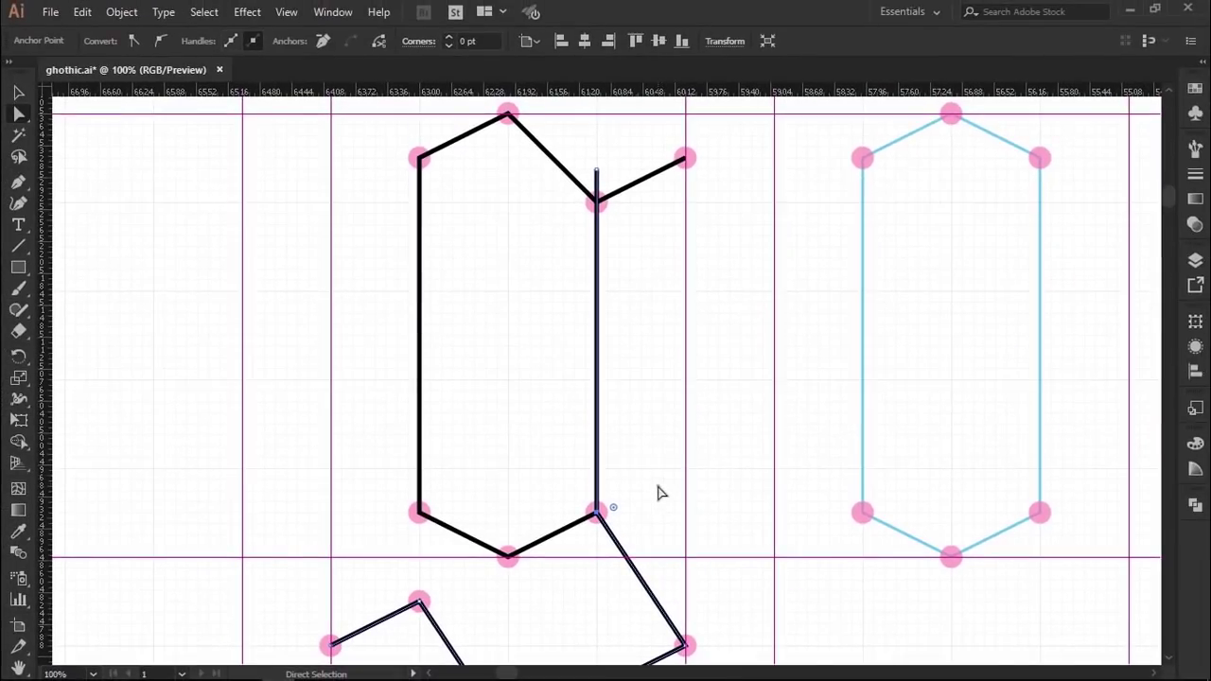
Round the bowl's top middle corner into a smooth curve using its live-corner widget
click(659, 492)
alt+scroll(613, 539, down, 1)
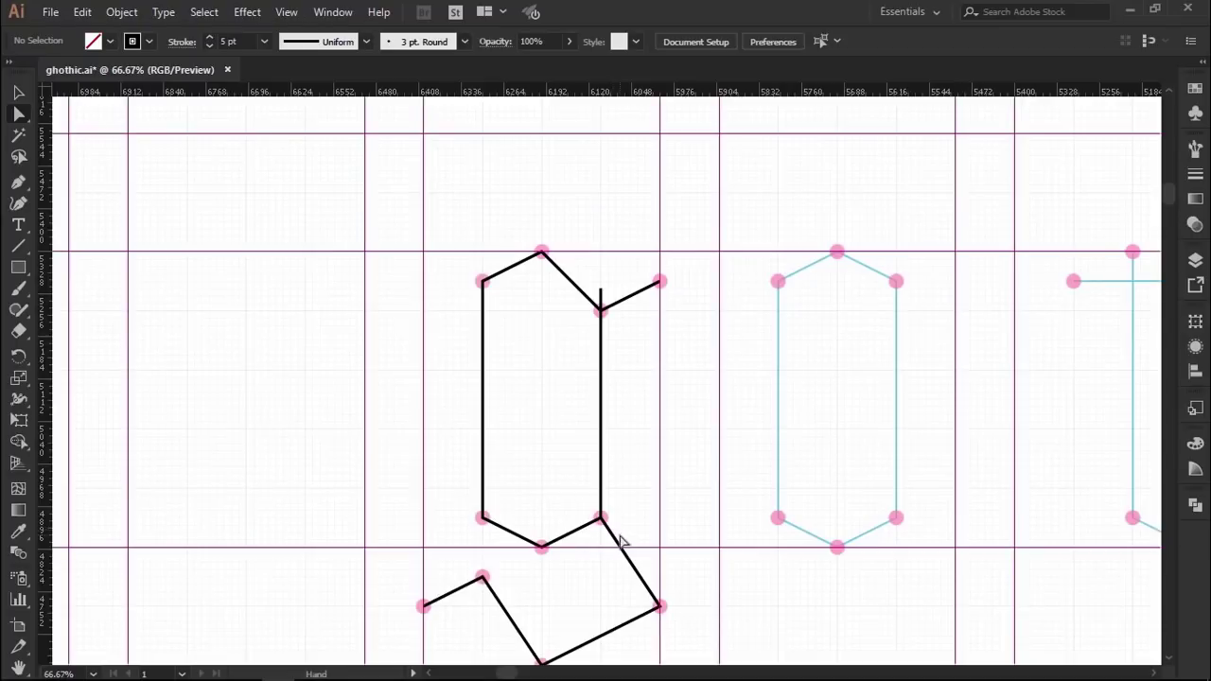
scroll(620, 530, down, 1)
scroll(610, 502, down, 1)
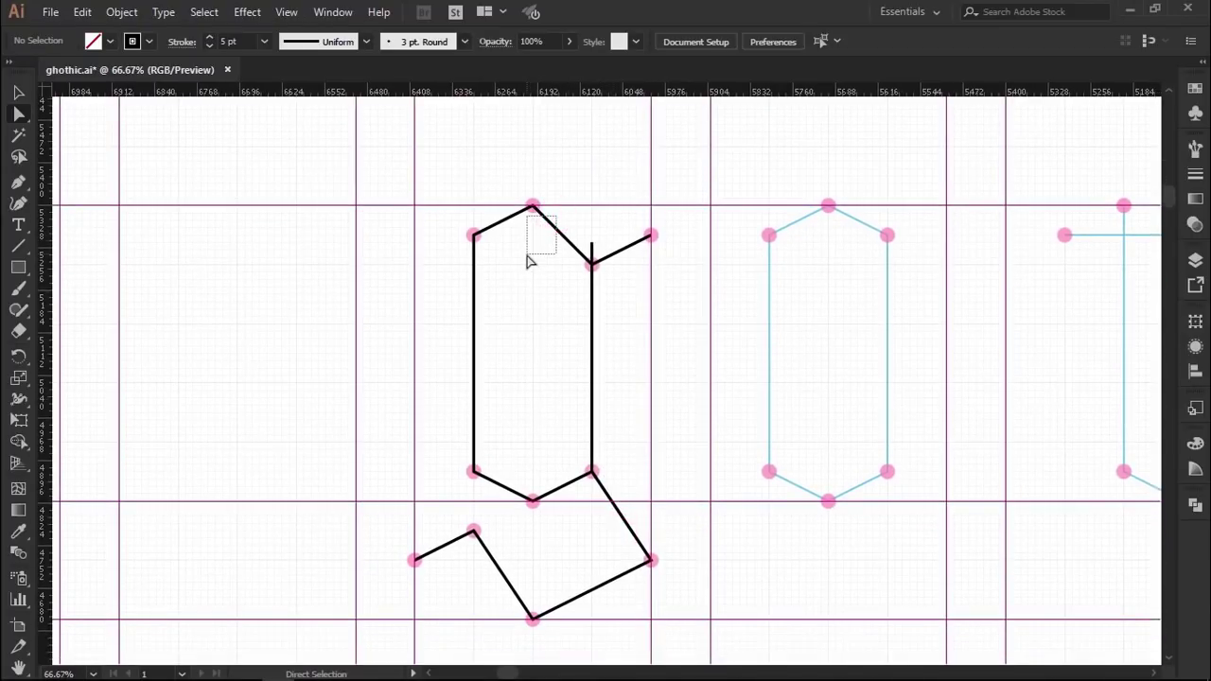
drag(530, 257, 532, 261)
alt+scroll(618, 289, up, 2)
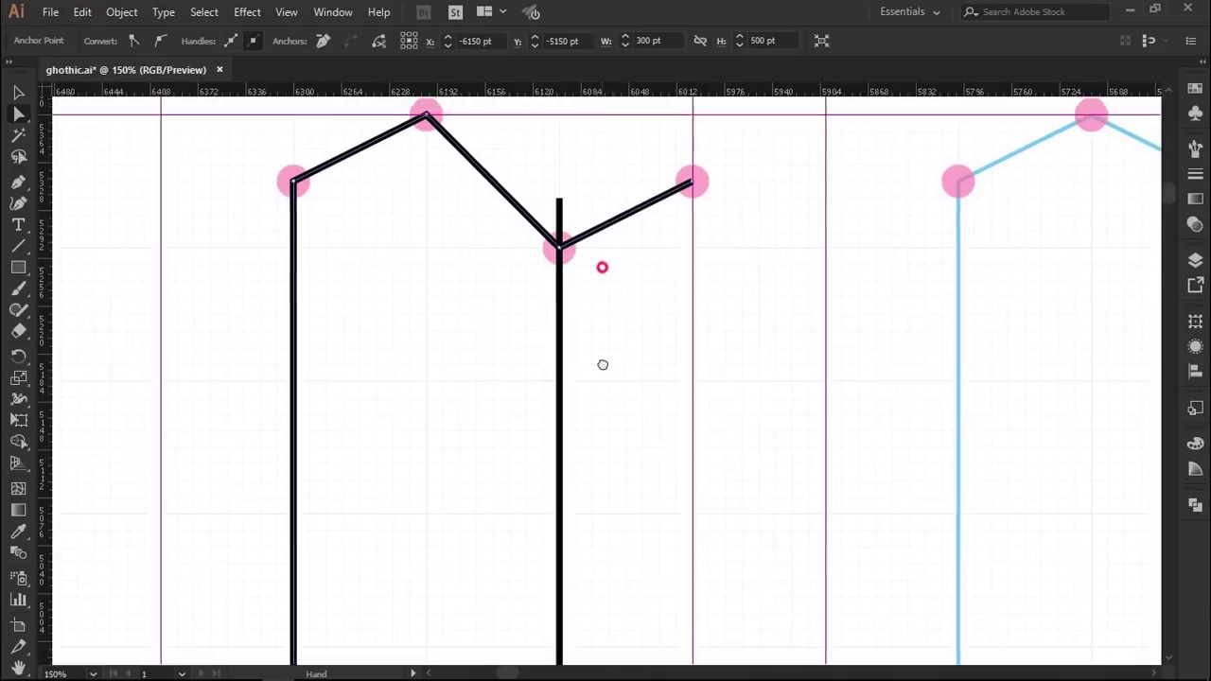
scroll(606, 397, up, 3)
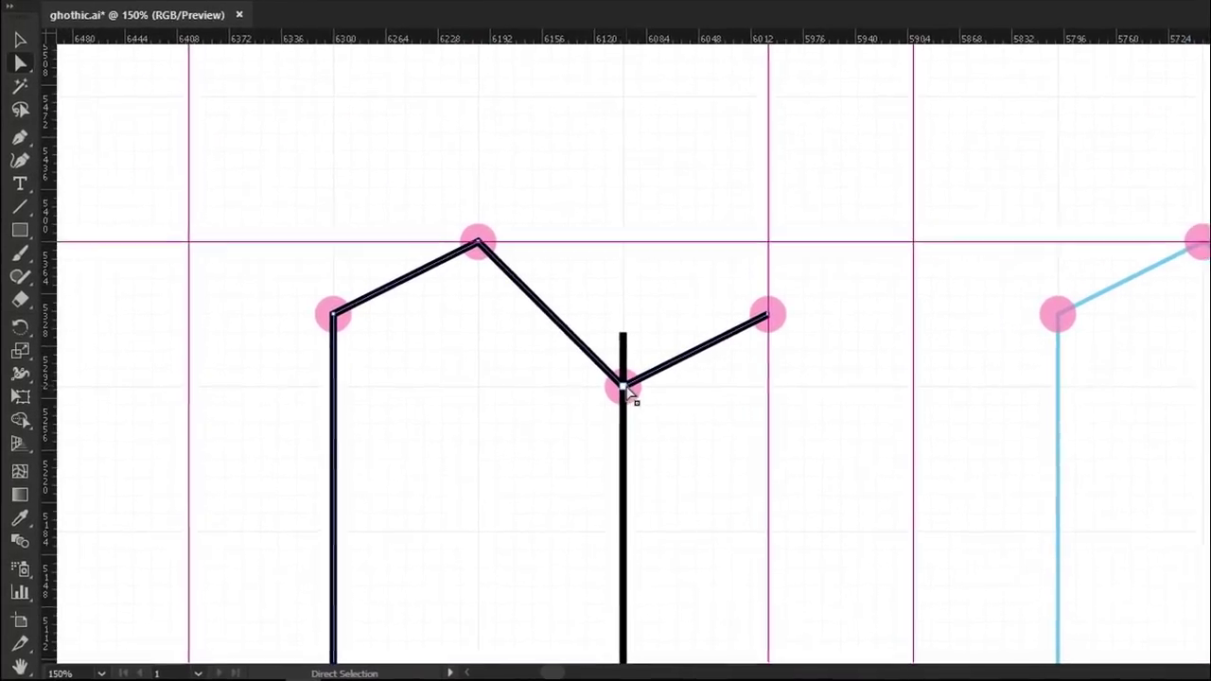
drag(637, 368, 706, 94)
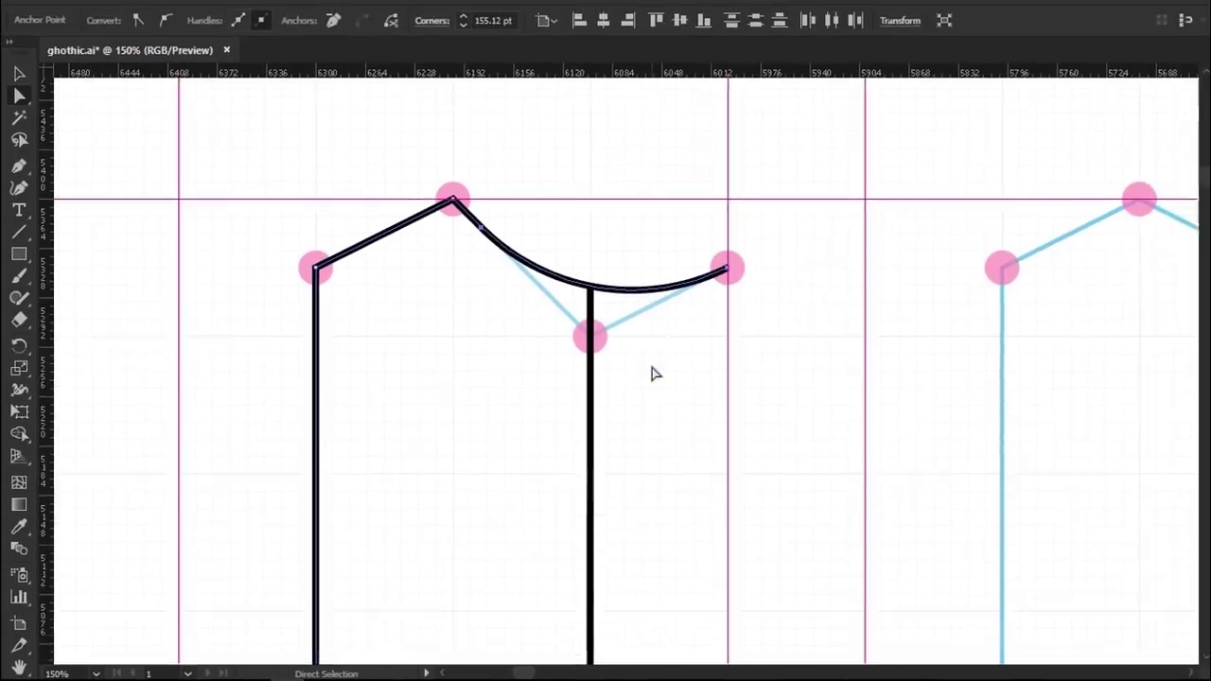
Round the hook's lower-right and upper-left corners into large curves
scroll(652, 370, down, 3)
scroll(633, 387, down, 4)
scroll(634, 387, down, 2)
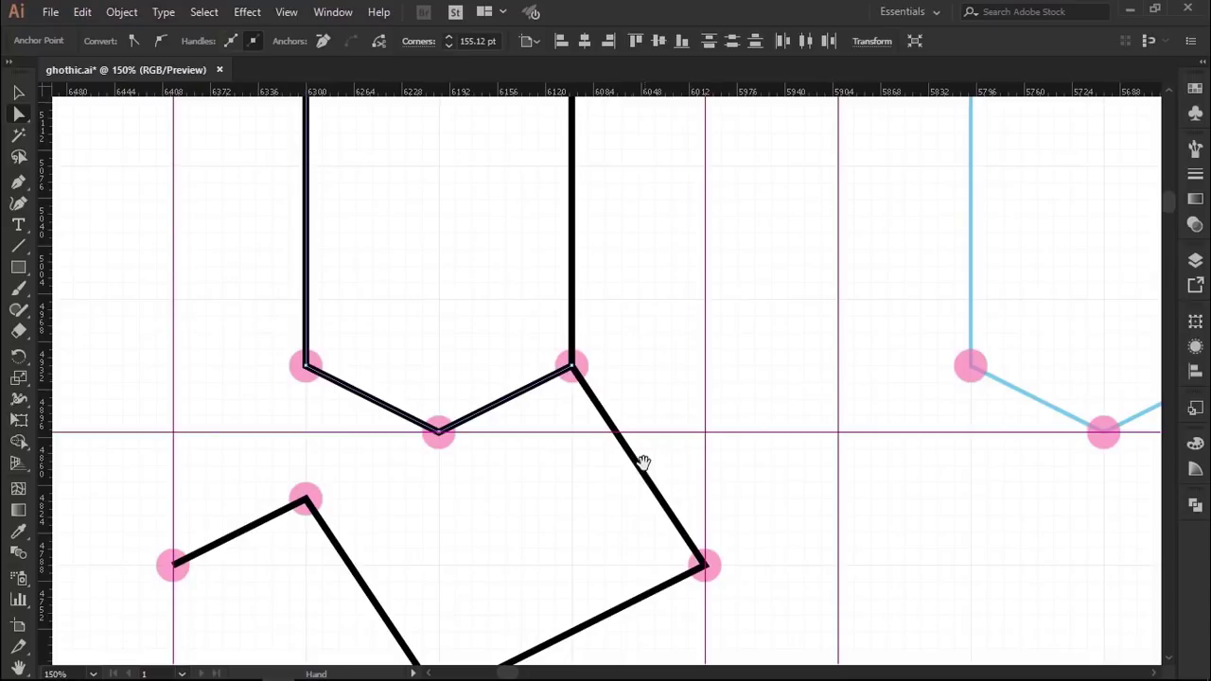
drag(643, 462, 624, 401)
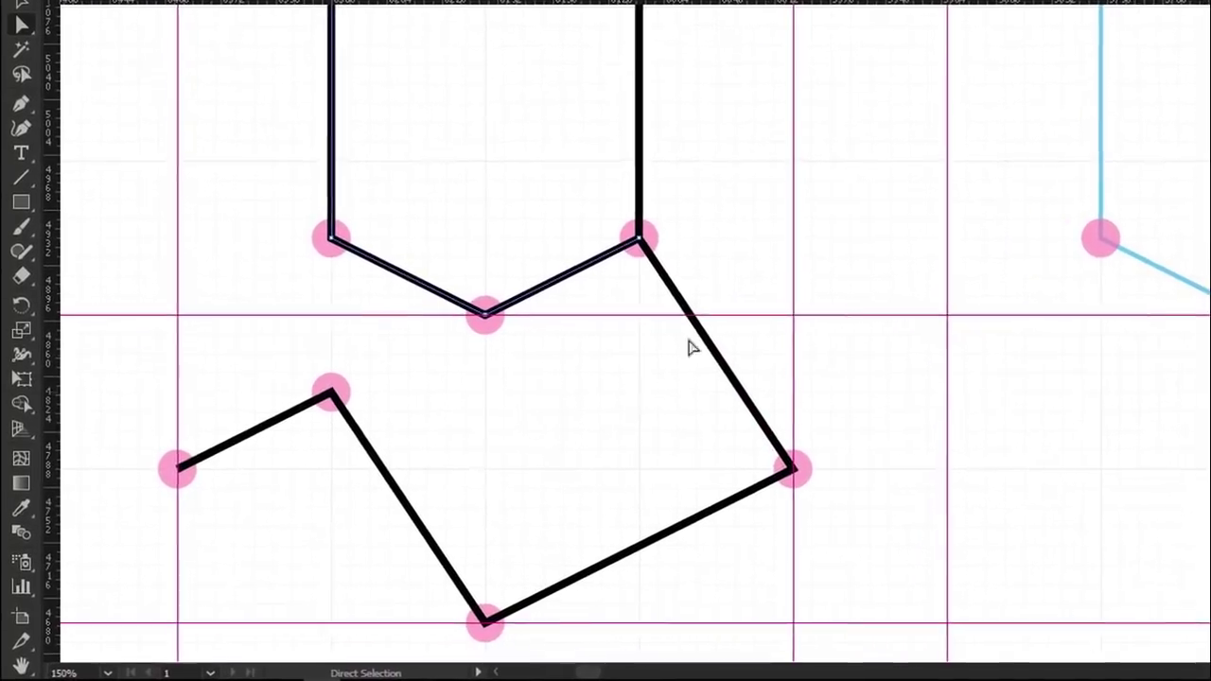
drag(705, 359, 704, 376)
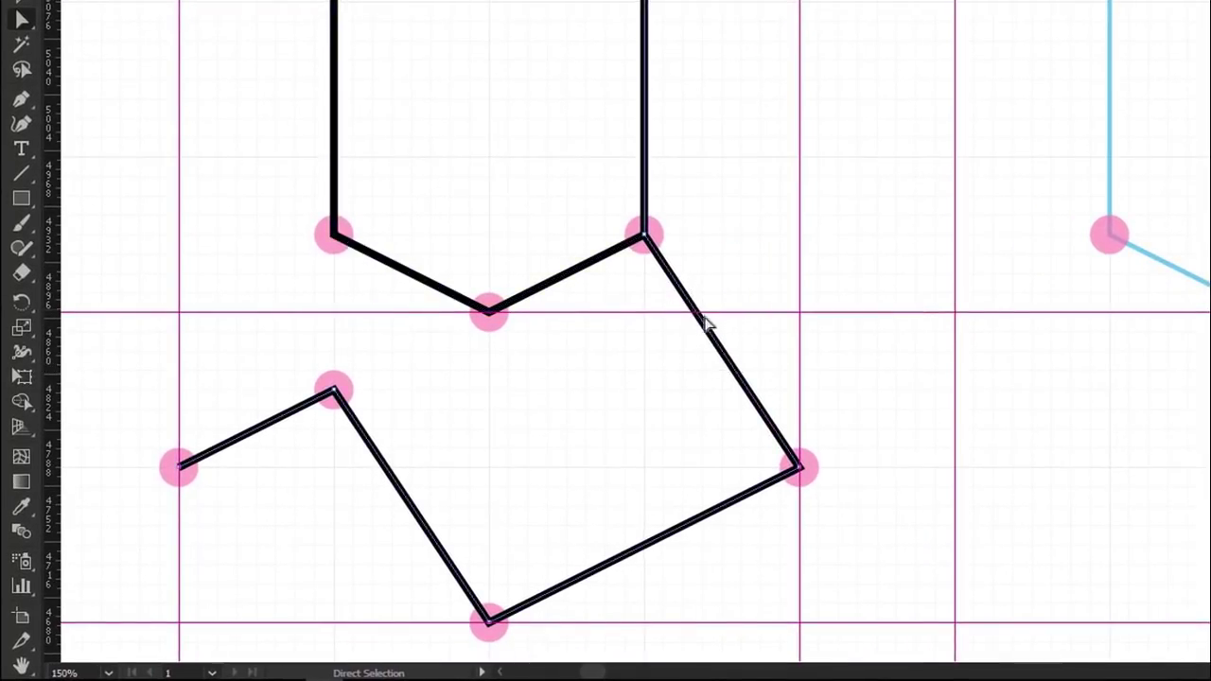
click(645, 239)
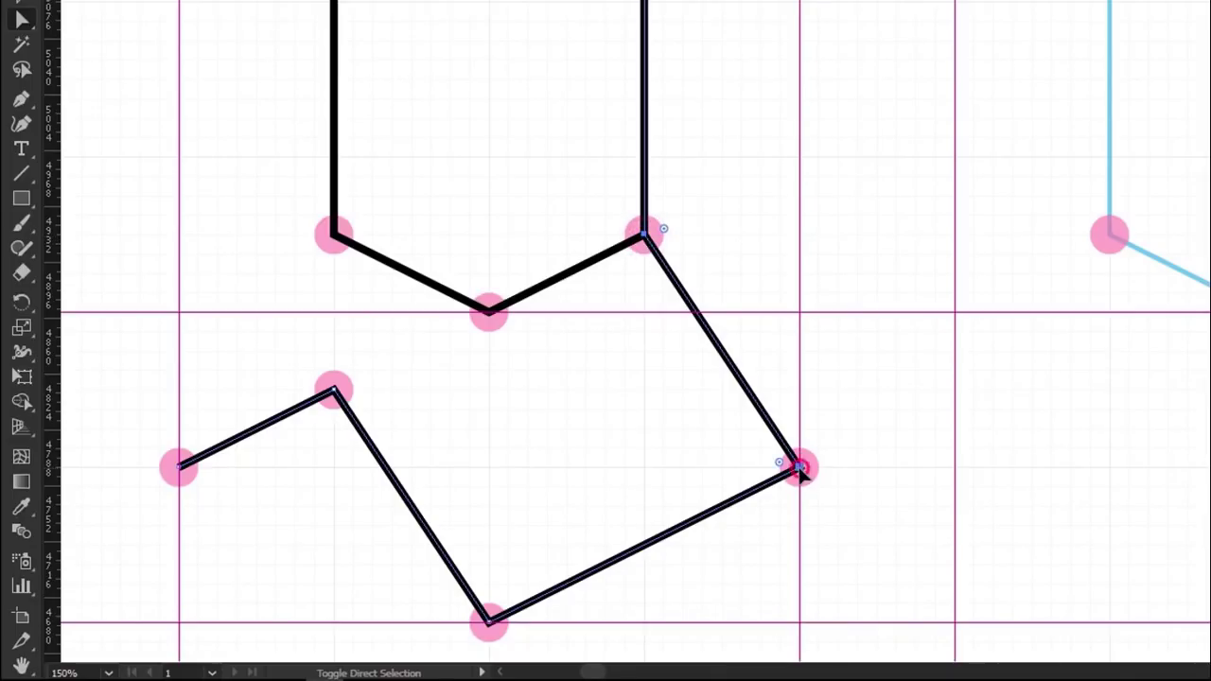
drag(667, 233, 957, 260)
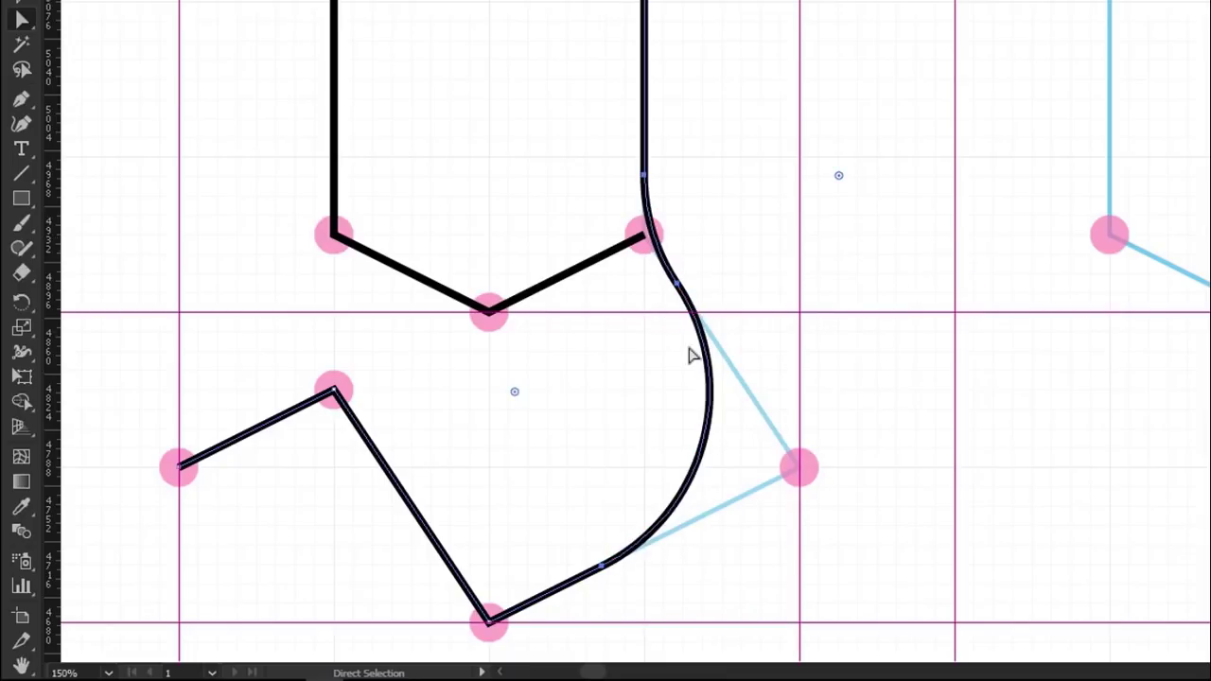
drag(568, 446, 749, 378)
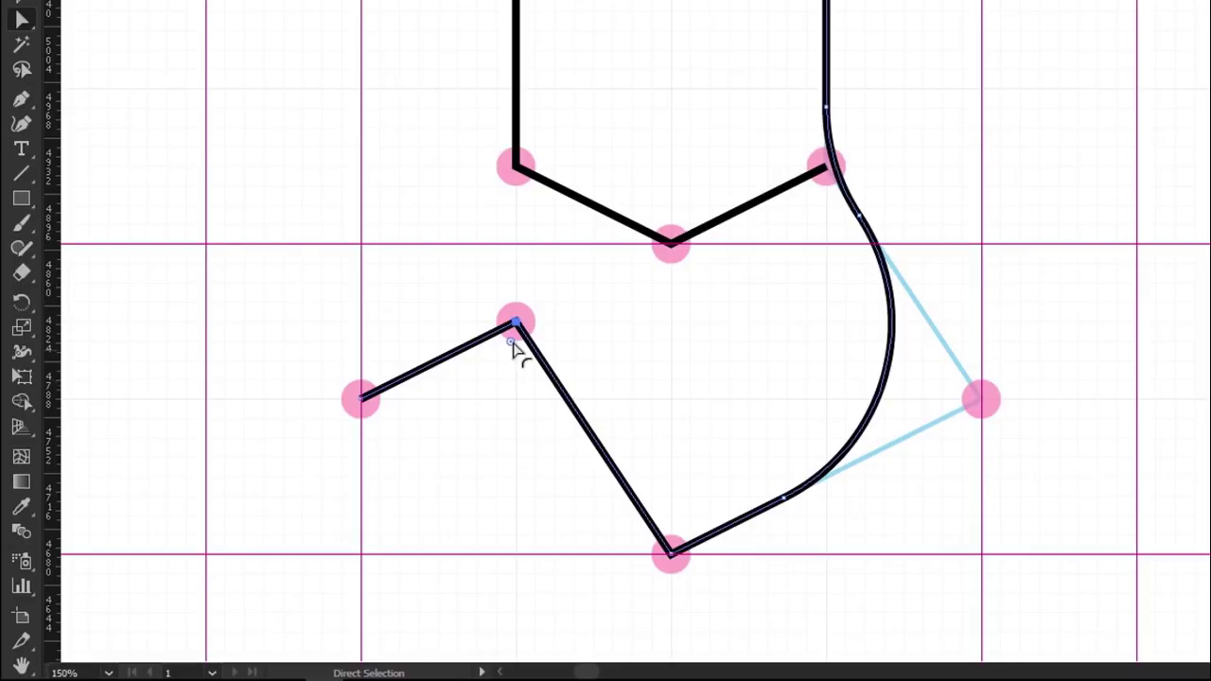
drag(512, 348, 464, 544)
drag(462, 615, 460, 622)
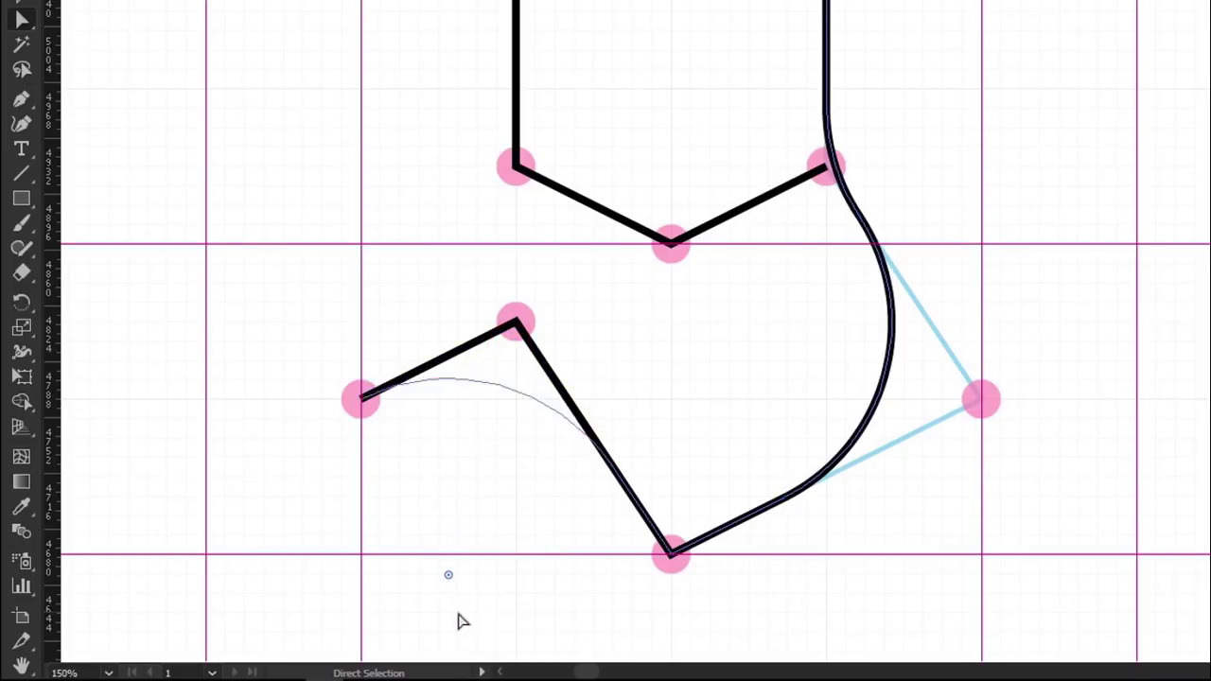
key(ctrl+minus)
key(ctrl+minus)
Apply the 20 pt. Flat calligraphic brush to the g skeleton
drag(492, 508, 464, 519)
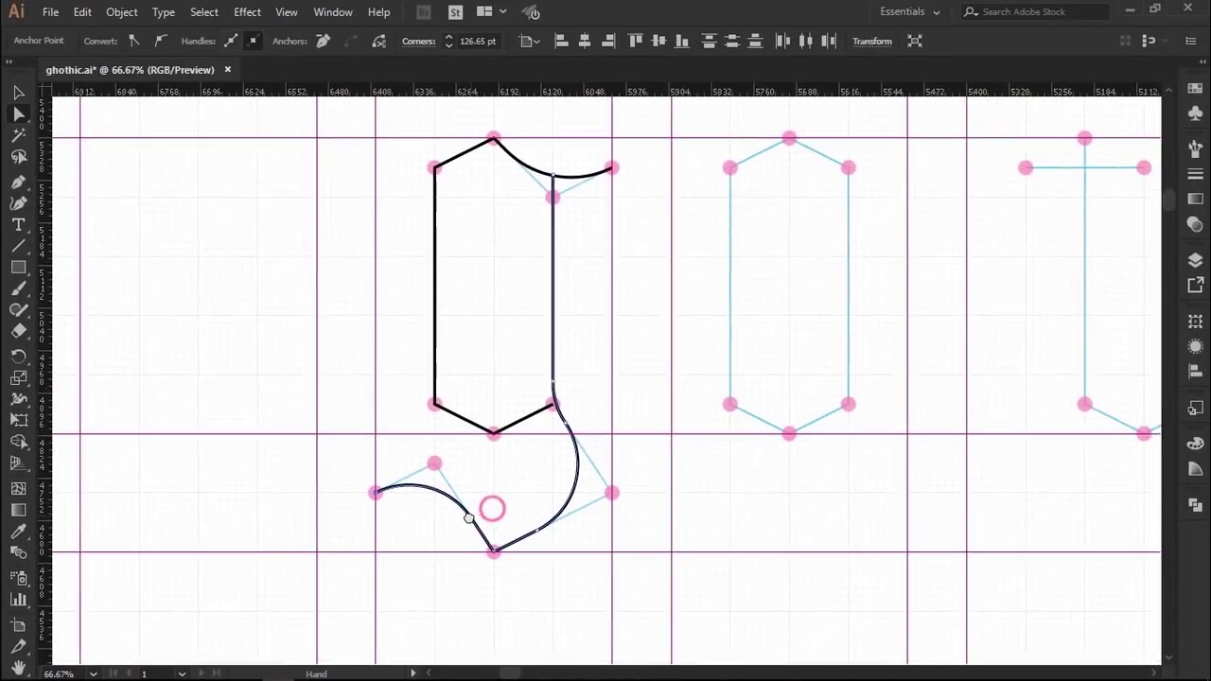
click(639, 373)
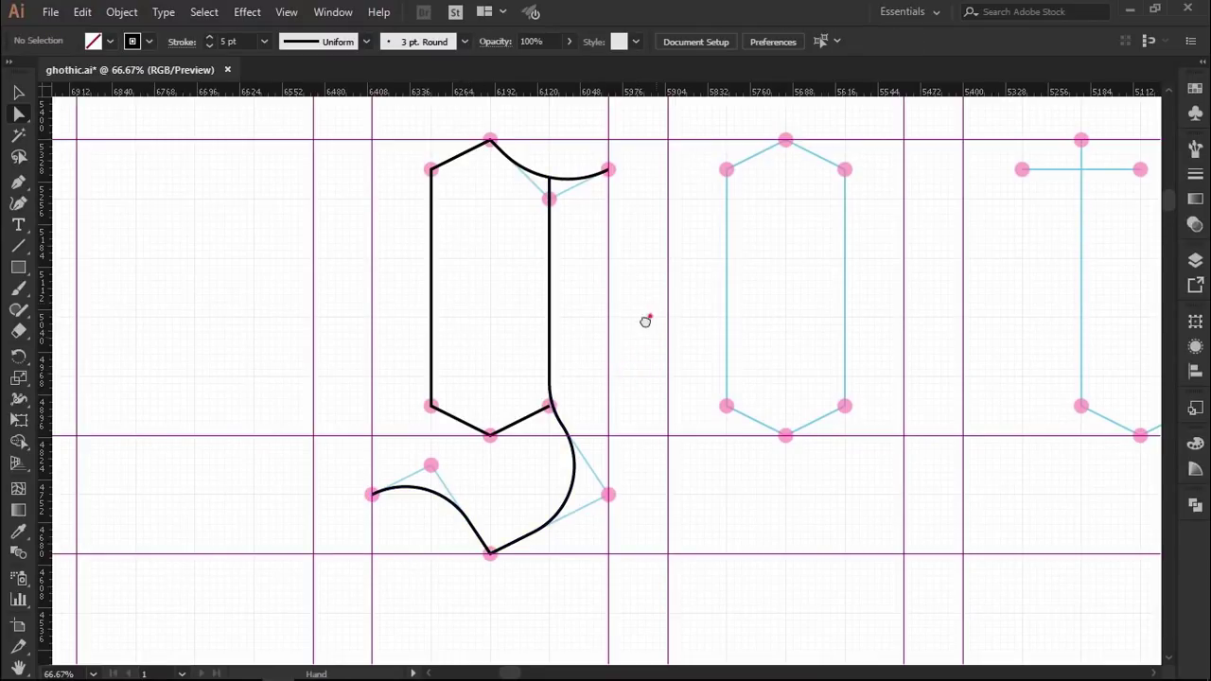
drag(643, 319, 595, 343)
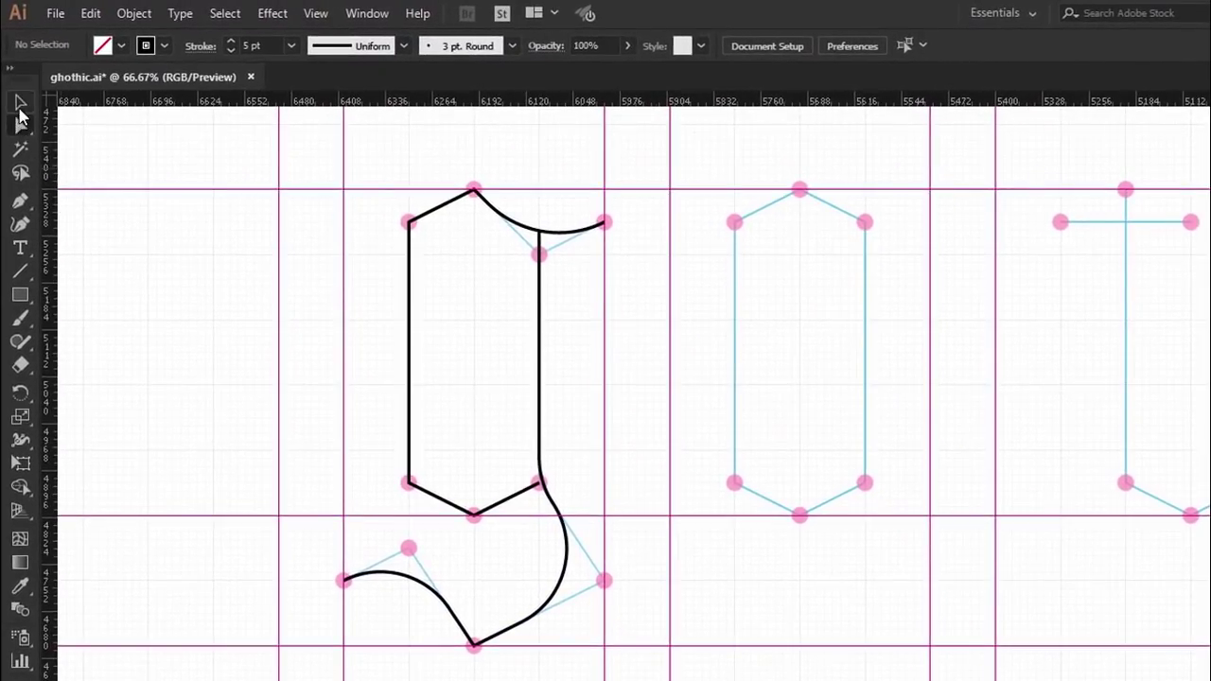
click(21, 102)
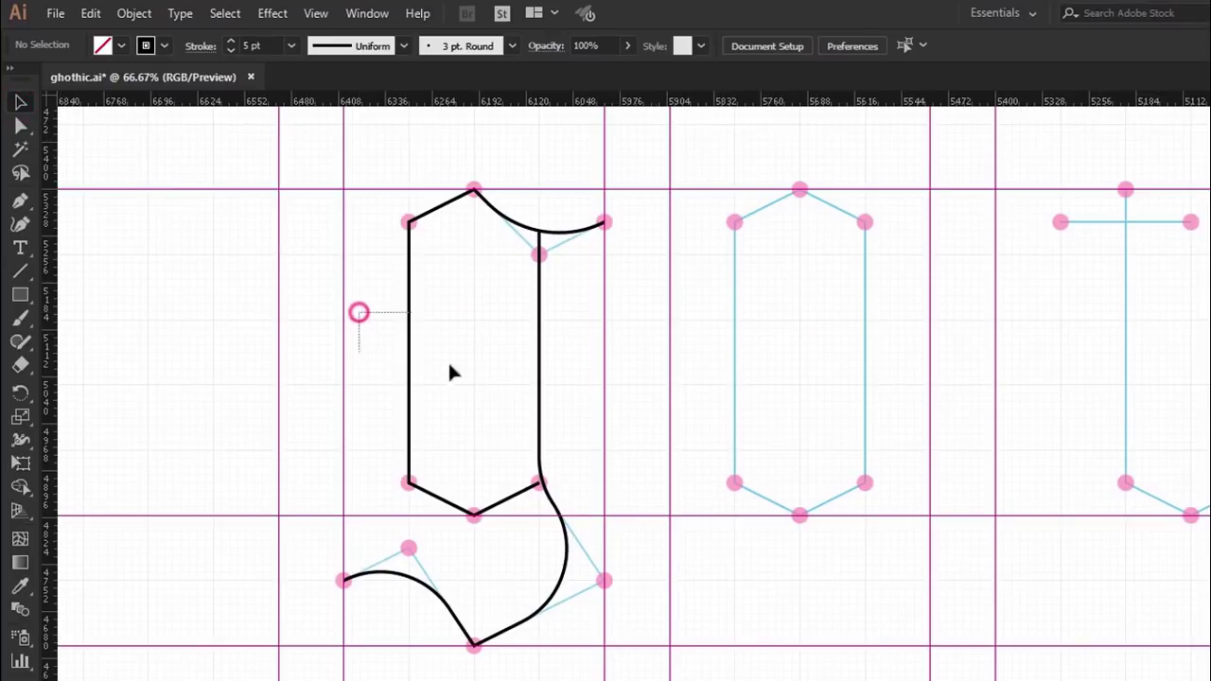
drag(358, 313, 577, 404)
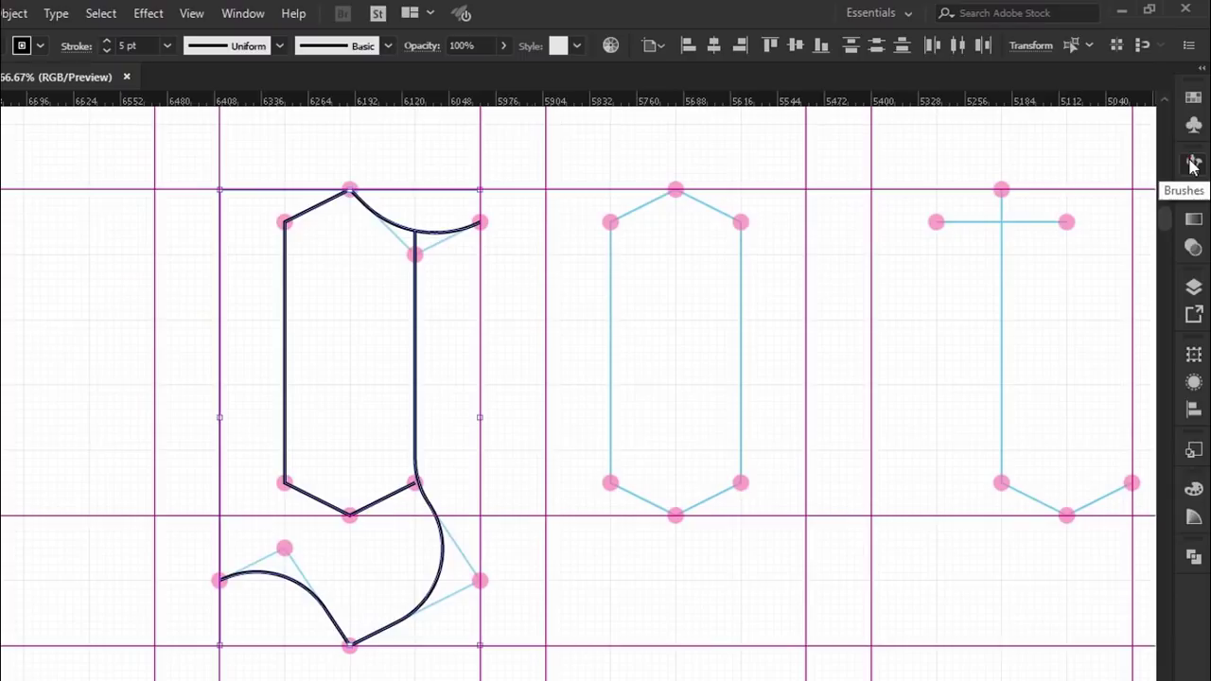
click(1193, 164)
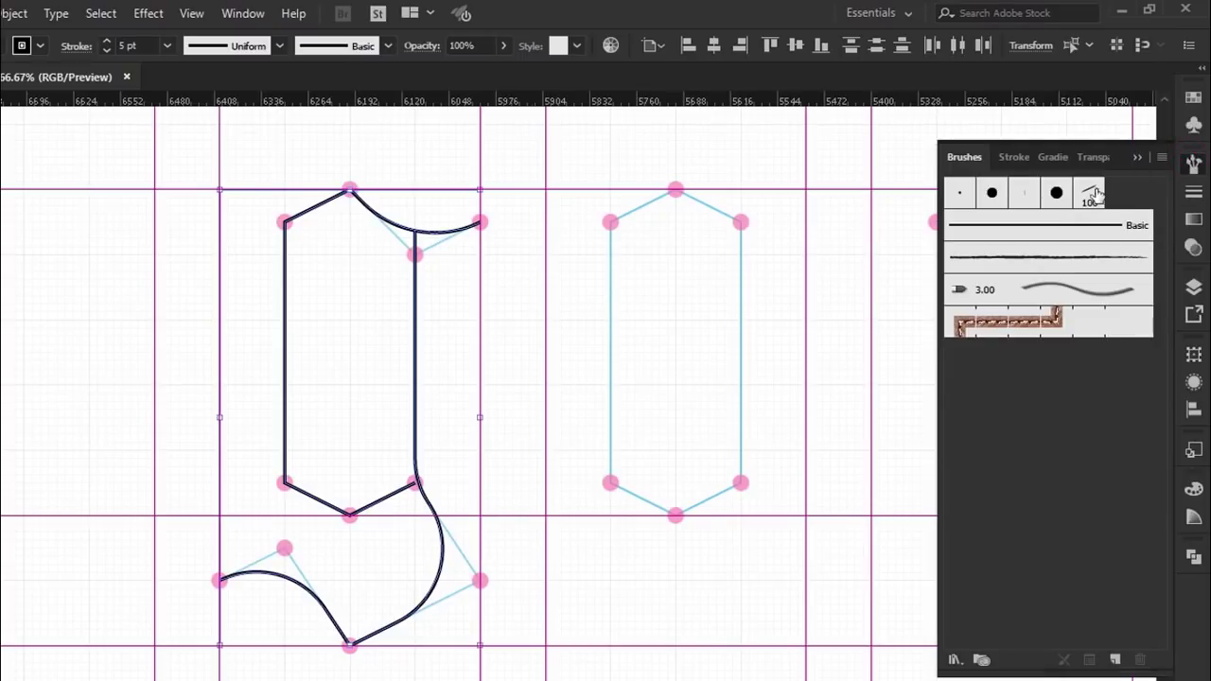
click(1091, 193)
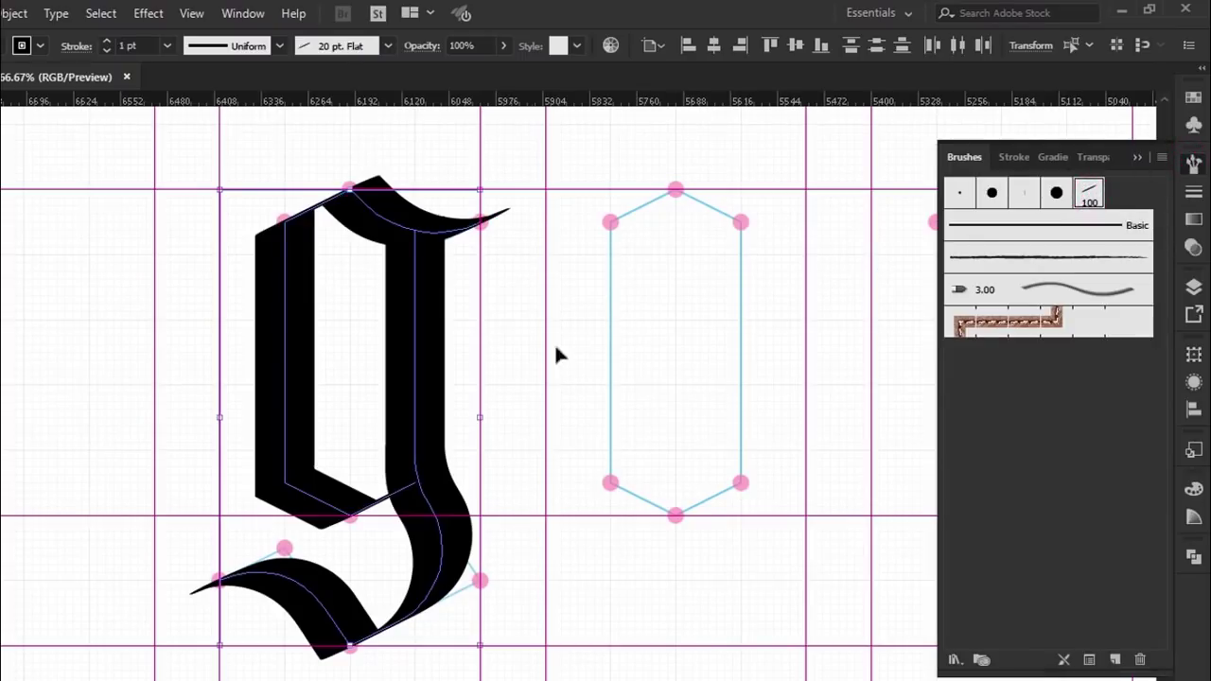
click(509, 361)
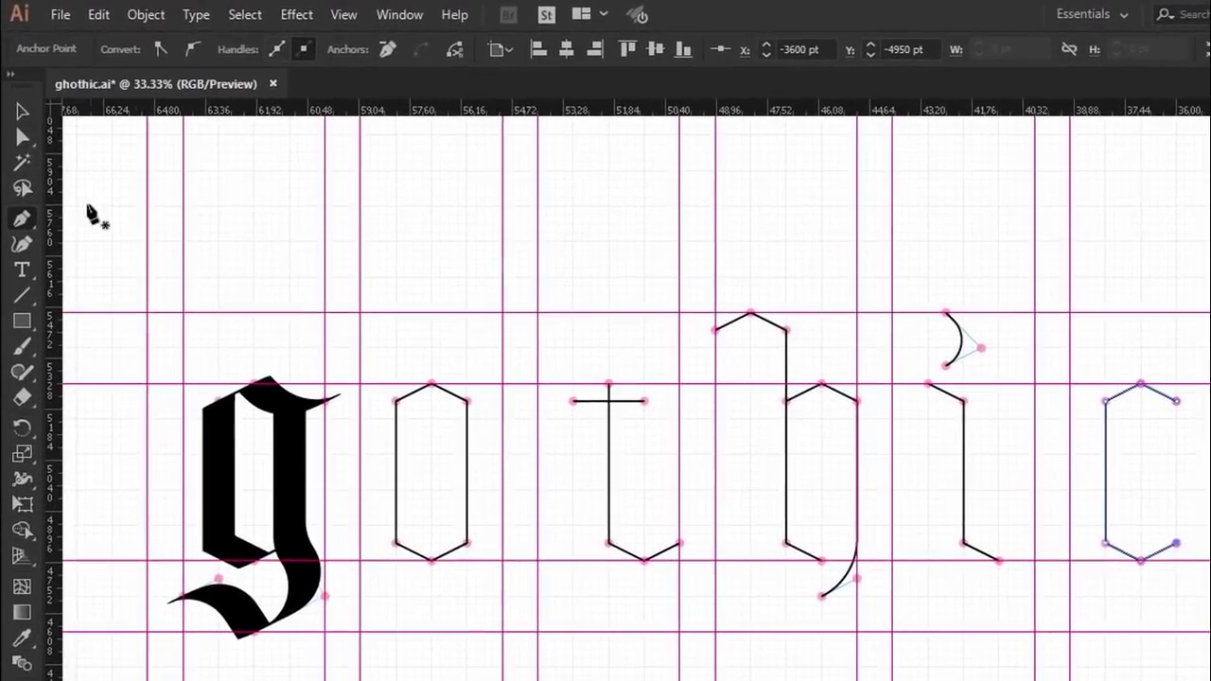
Give the o, t and h skeletons the 20 pt. Flat calligraphic brush
click(24, 111)
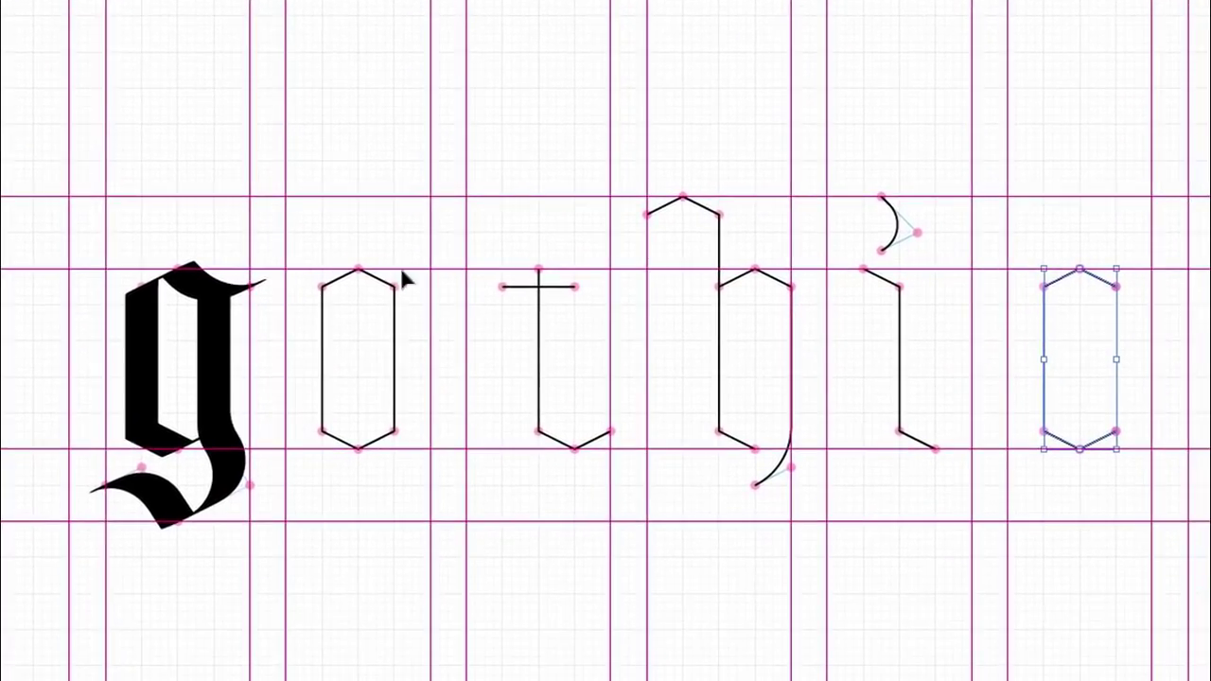
drag(298, 246, 421, 490)
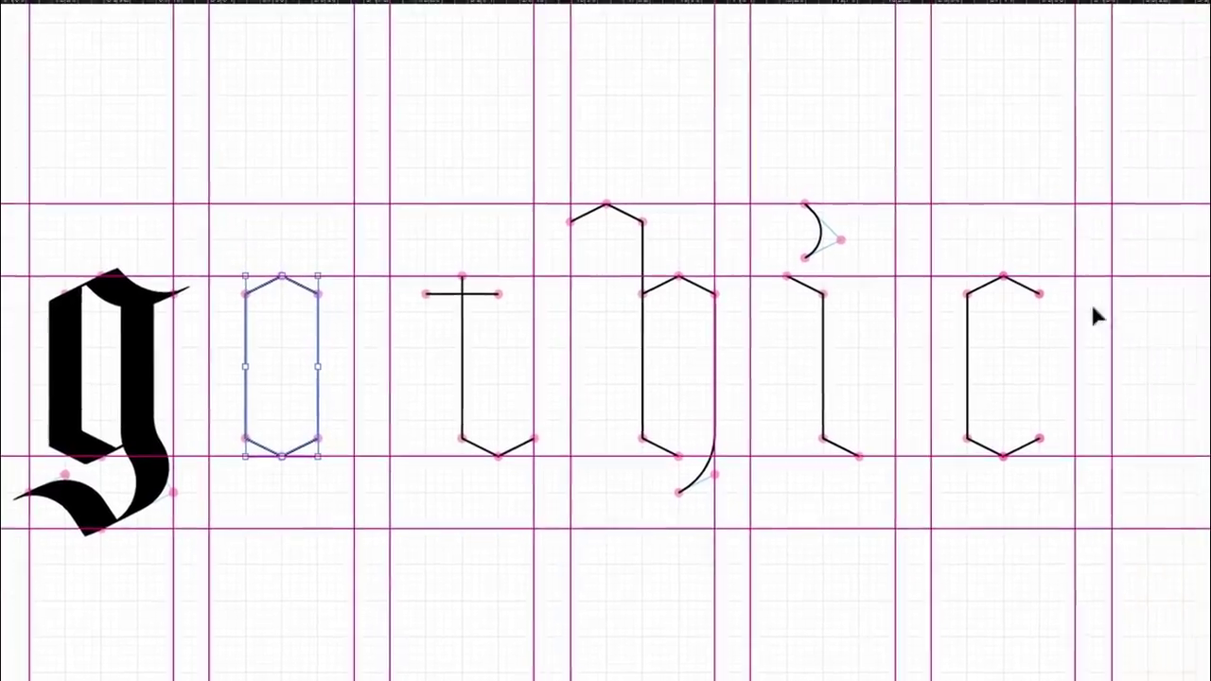
click(1192, 79)
click(1081, 109)
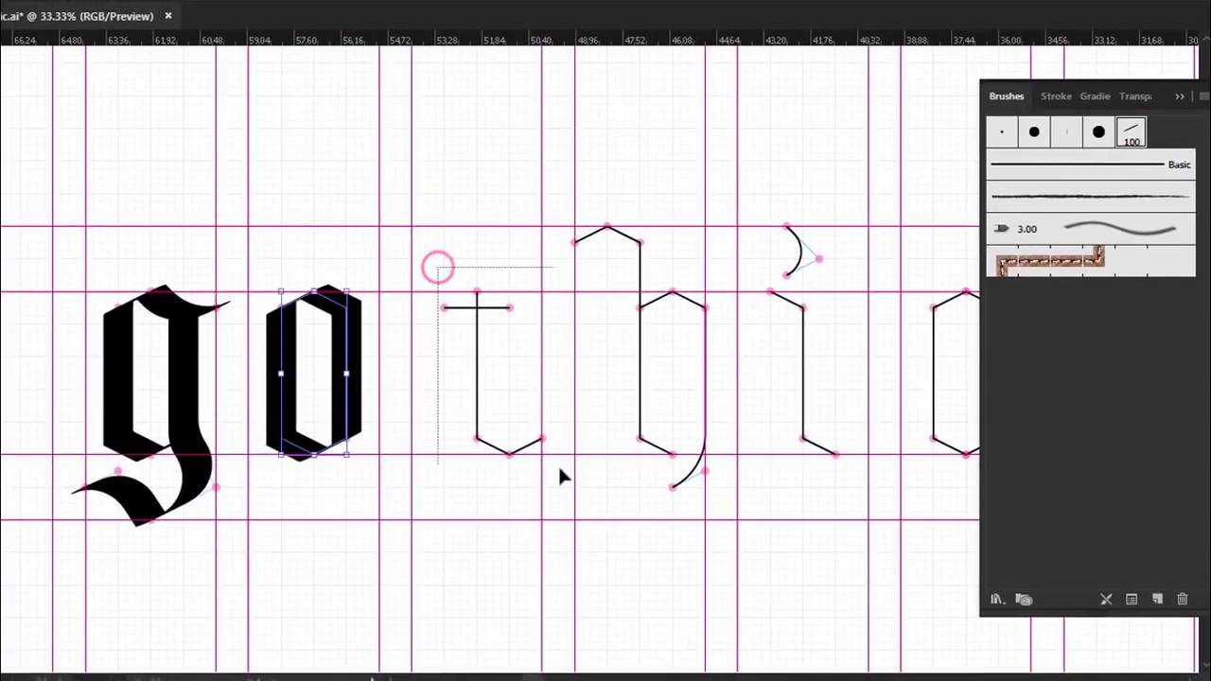
drag(438, 273, 564, 480)
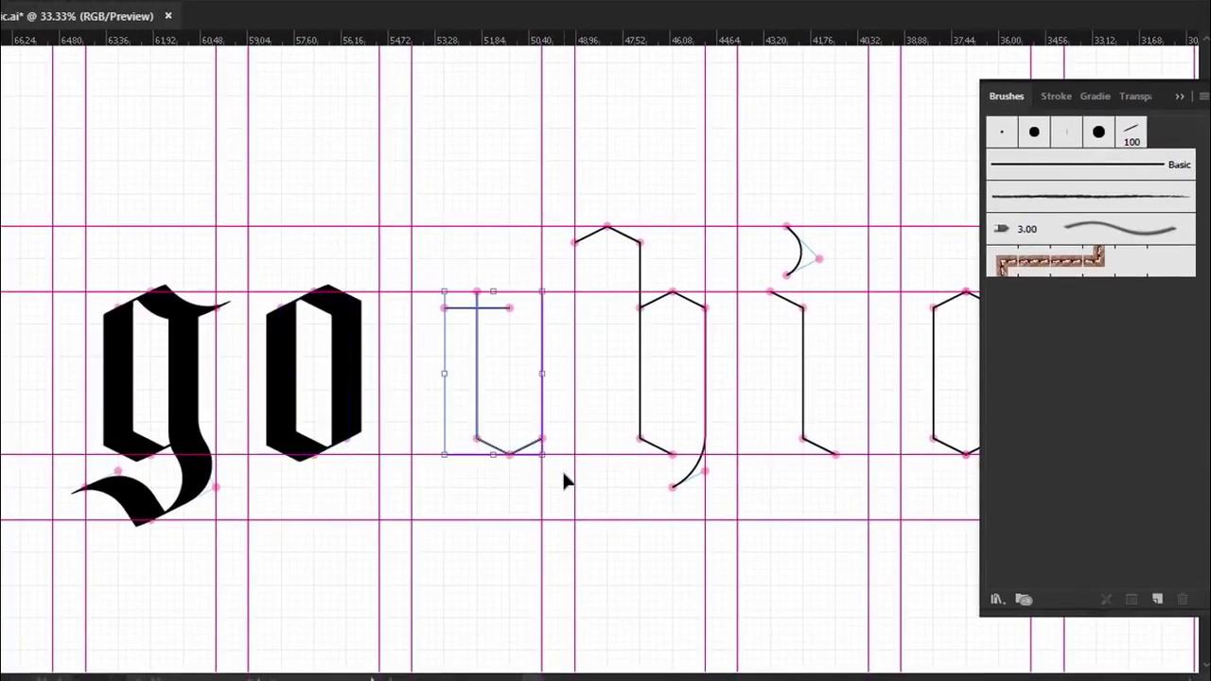
click(1134, 134)
drag(542, 200, 727, 492)
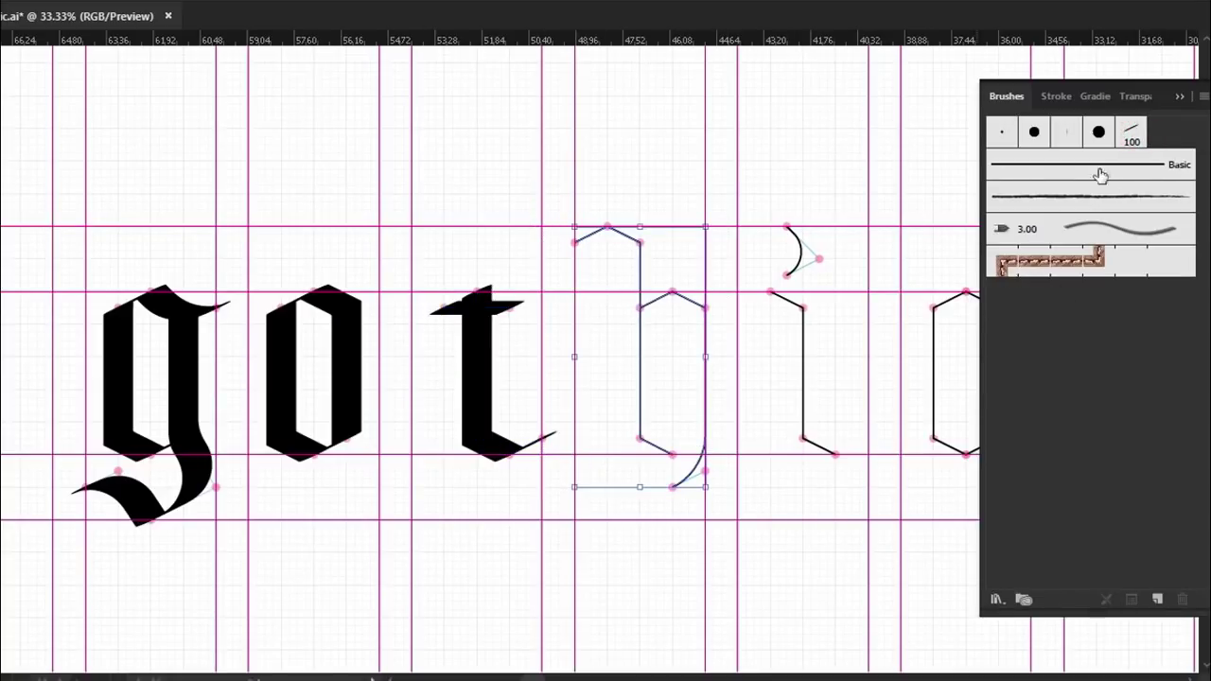
click(1132, 137)
Apply the 20 pt. Flat calligraphic brush to the i and c skeletons
drag(857, 368, 739, 365)
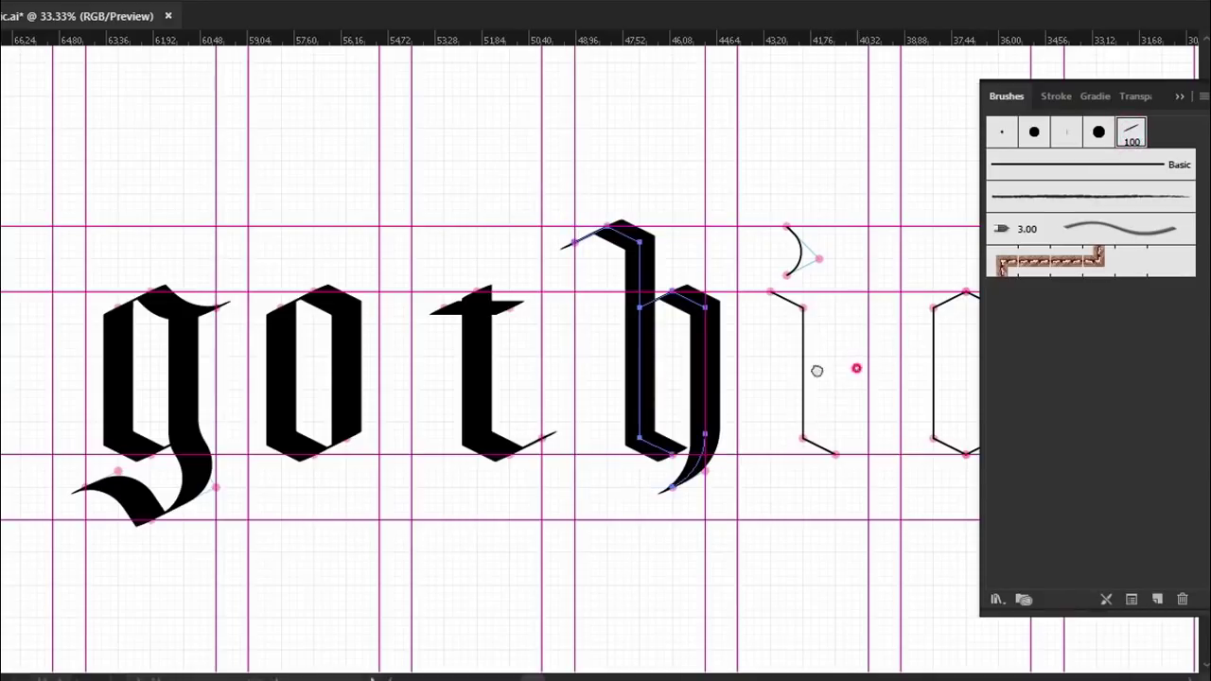
drag(637, 206, 713, 483)
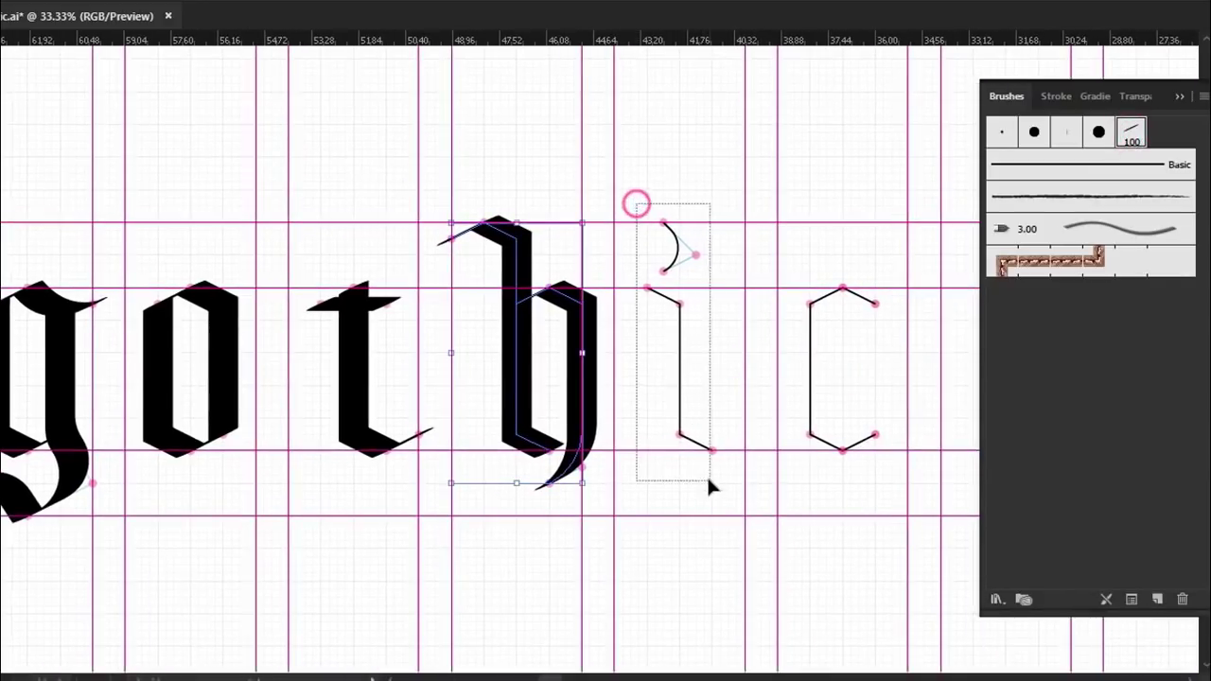
click(1132, 137)
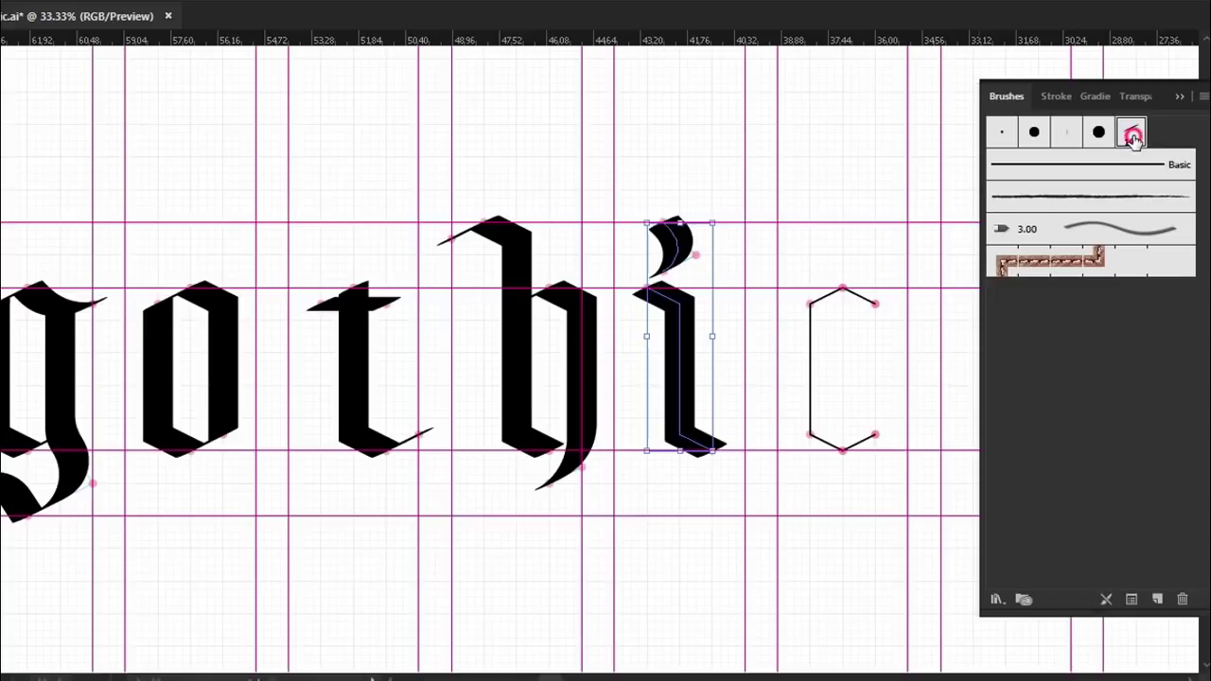
drag(790, 265, 880, 501)
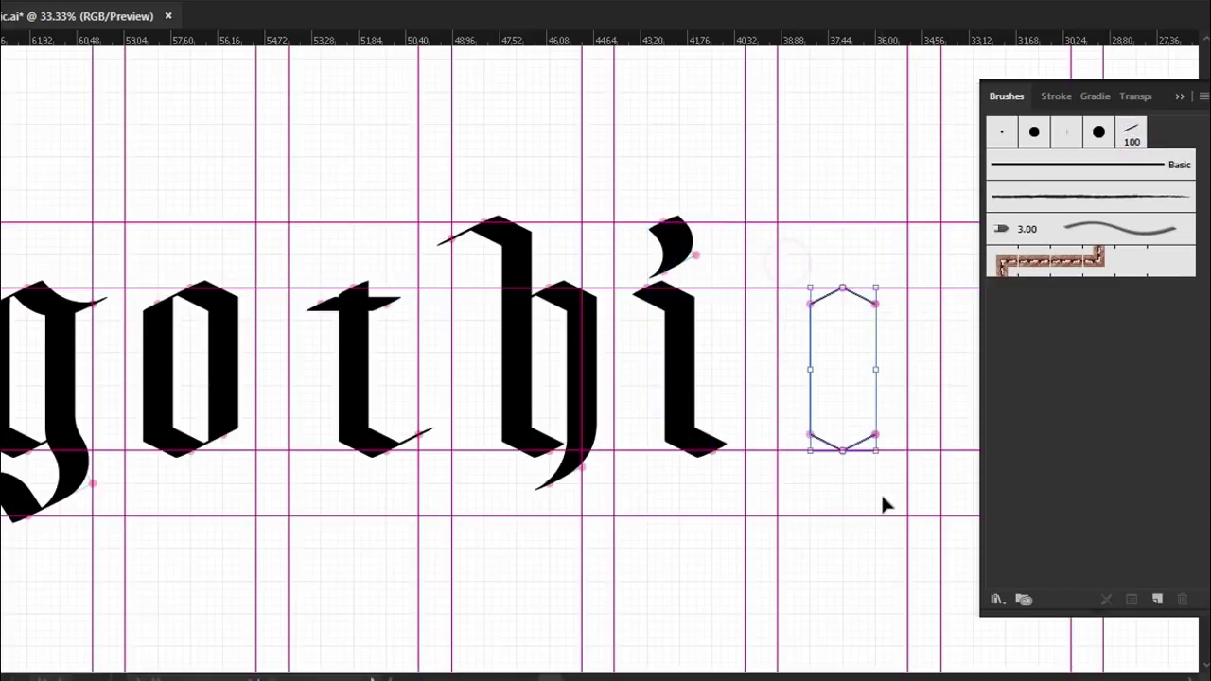
click(1132, 137)
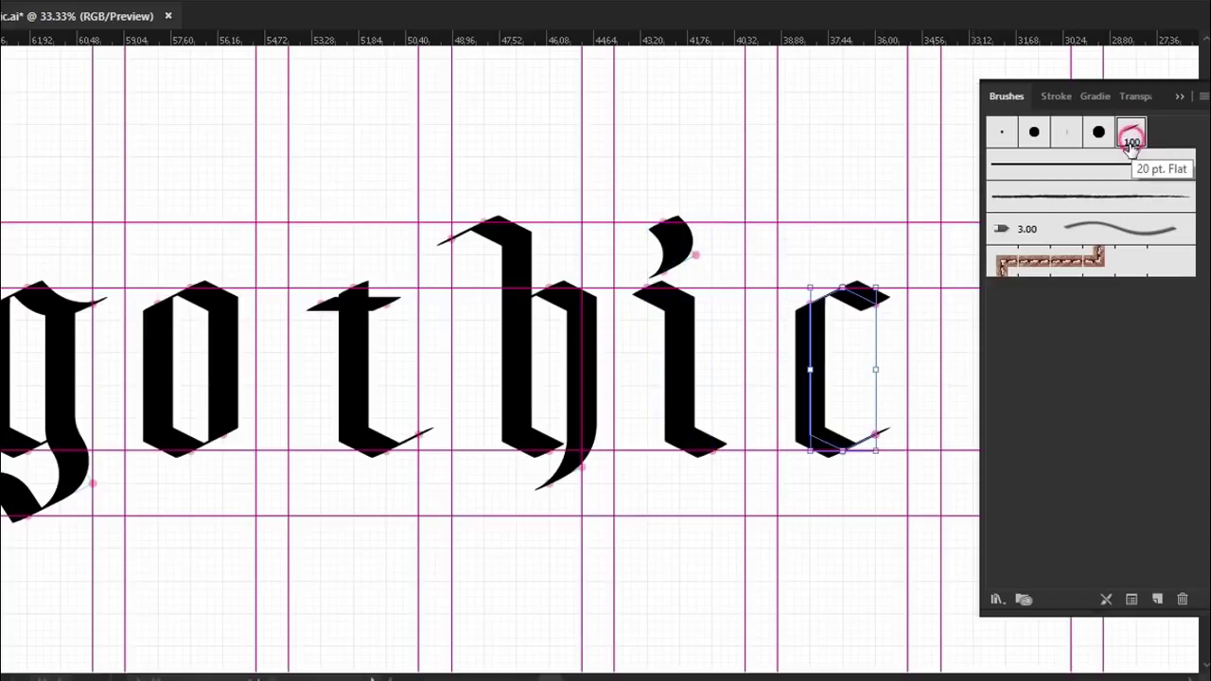
click(1180, 96)
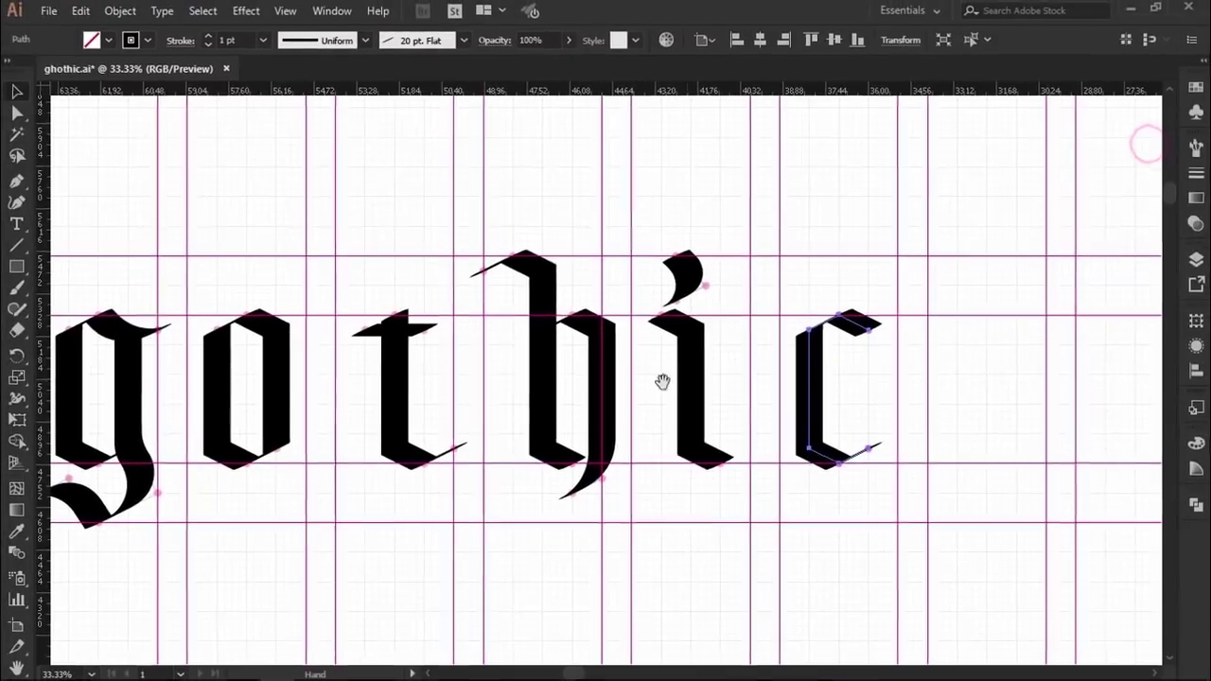
drag(663, 382, 792, 388)
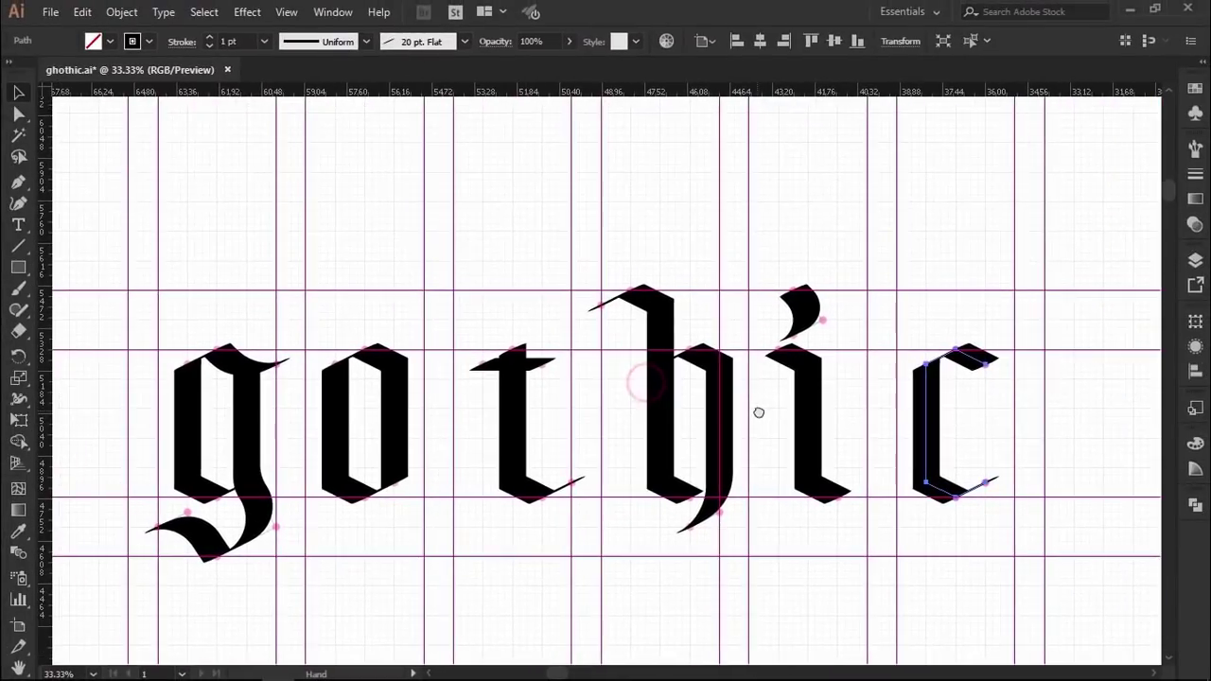
Preview the brushed word with guides and grid briefly hidden, then zoom out to 25%
click(796, 544)
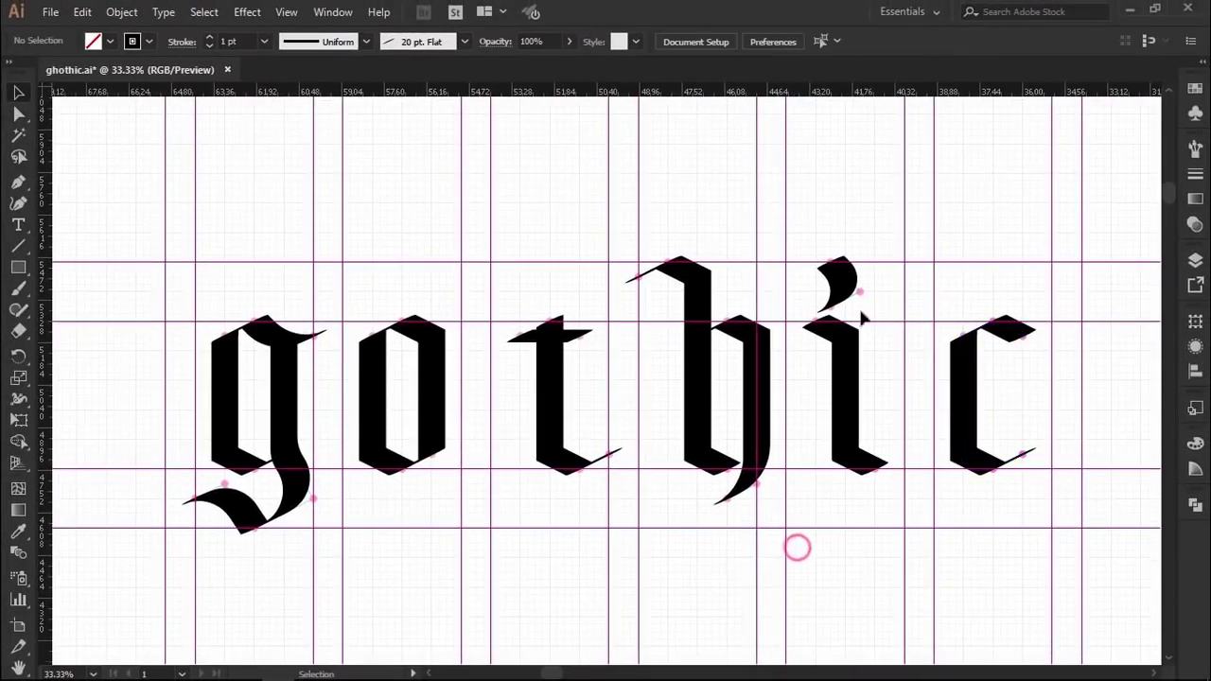
drag(781, 374, 762, 367)
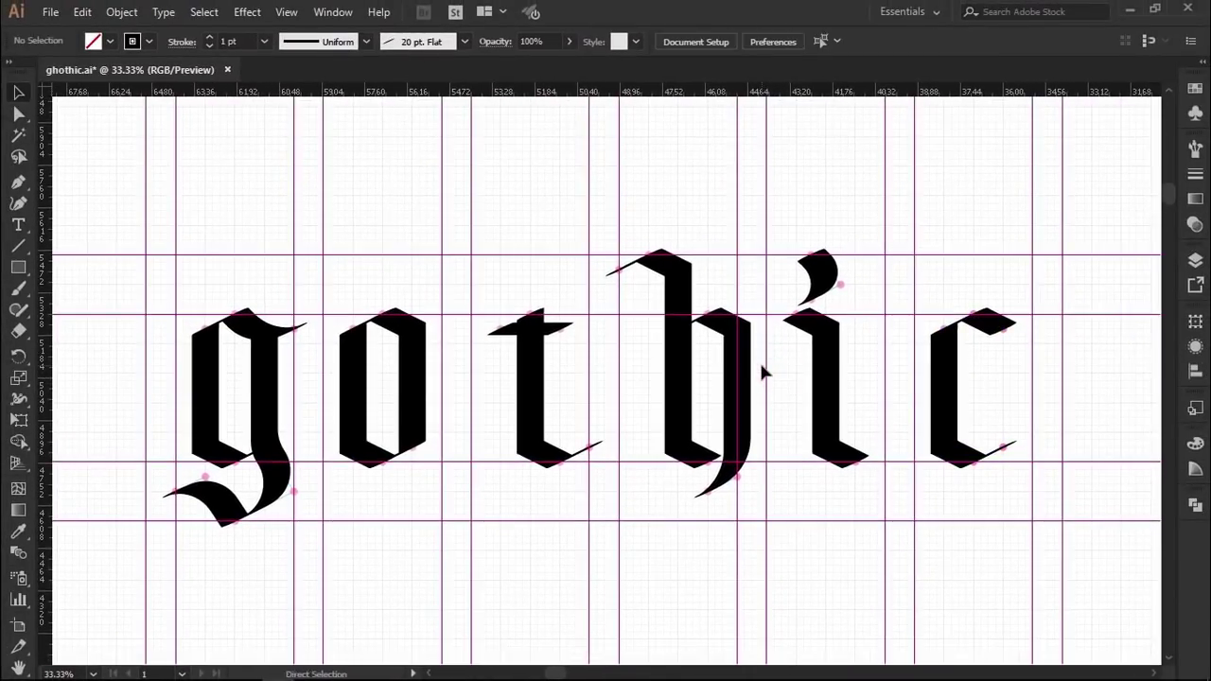
key(ctrl+semicolon)
key(ctrl+apostrophe)
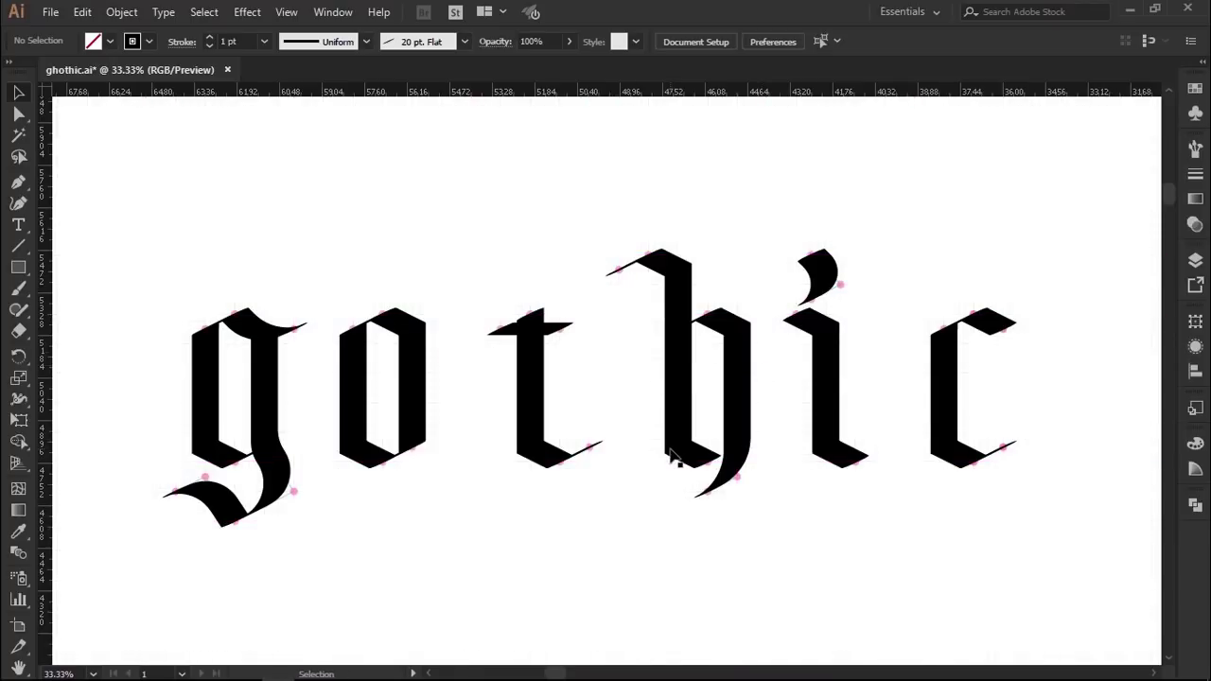
key(ctrl+semicolon)
key(ctrl+apostrophe)
key(ctrl+minus)
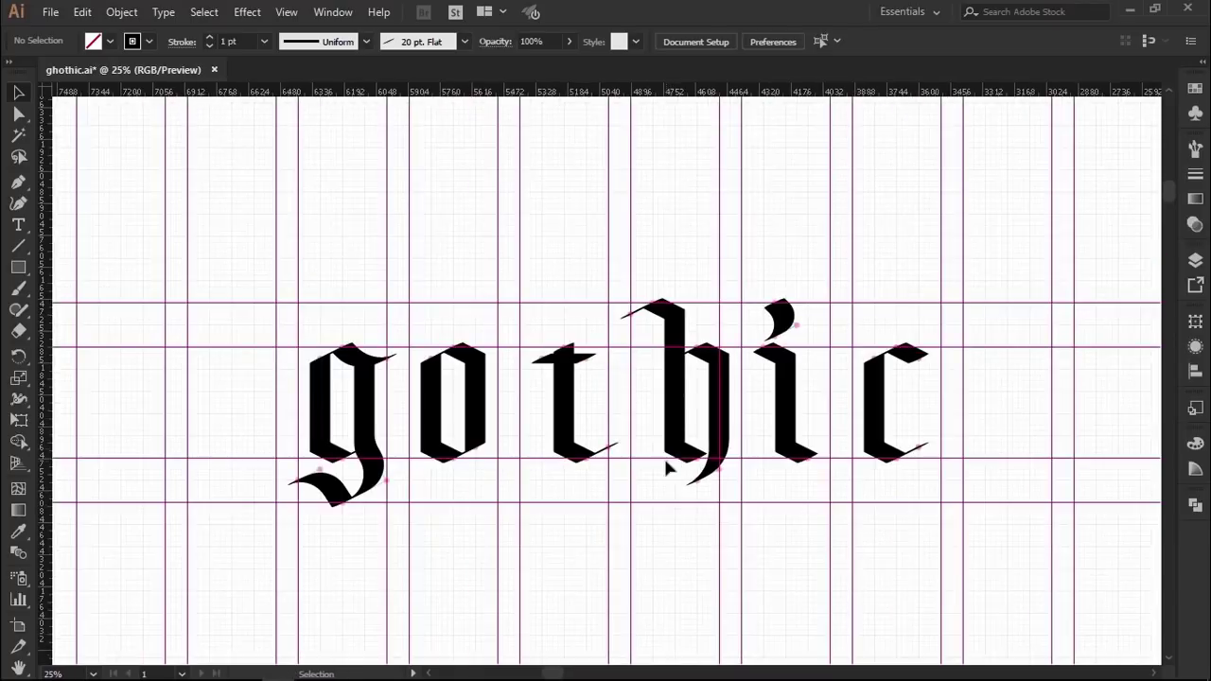
drag(665, 465, 664, 525)
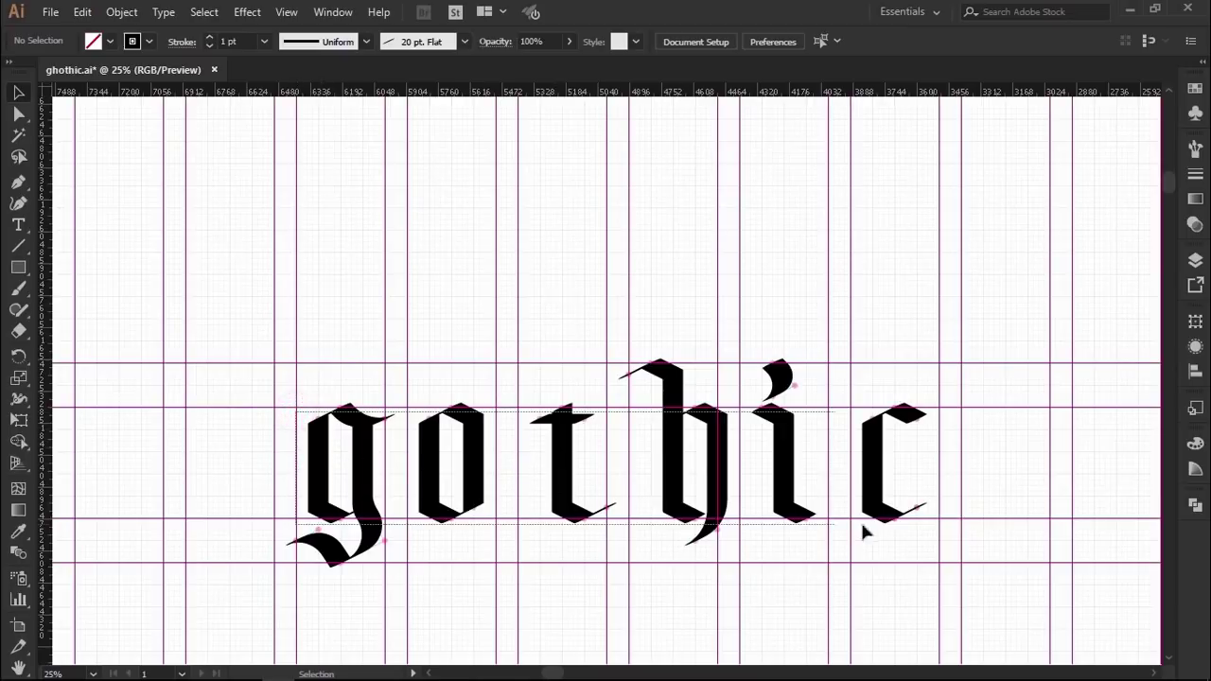
Select every letter including the i dot and Alt-drag a copy above the original
drag(322, 441, 914, 536)
shift+click(778, 383)
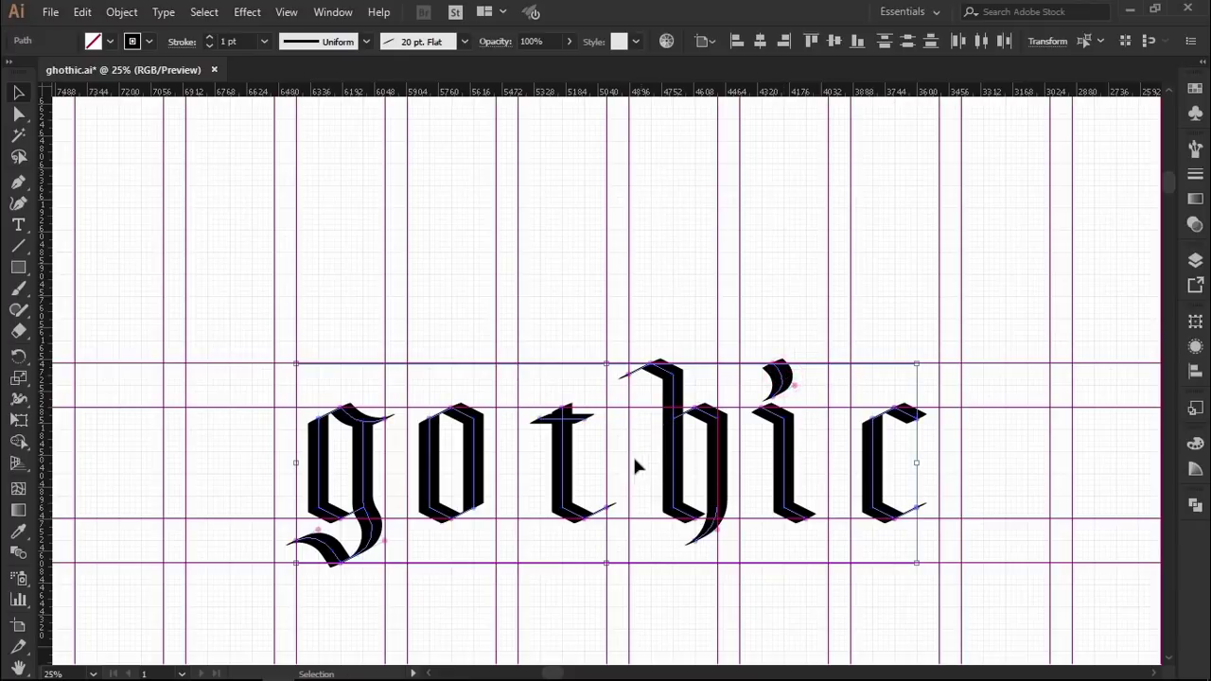
mouse_move(622, 439)
mouse_down()
mouse_move(612, 486)
mouse_move(561, 255)
mouse_up()
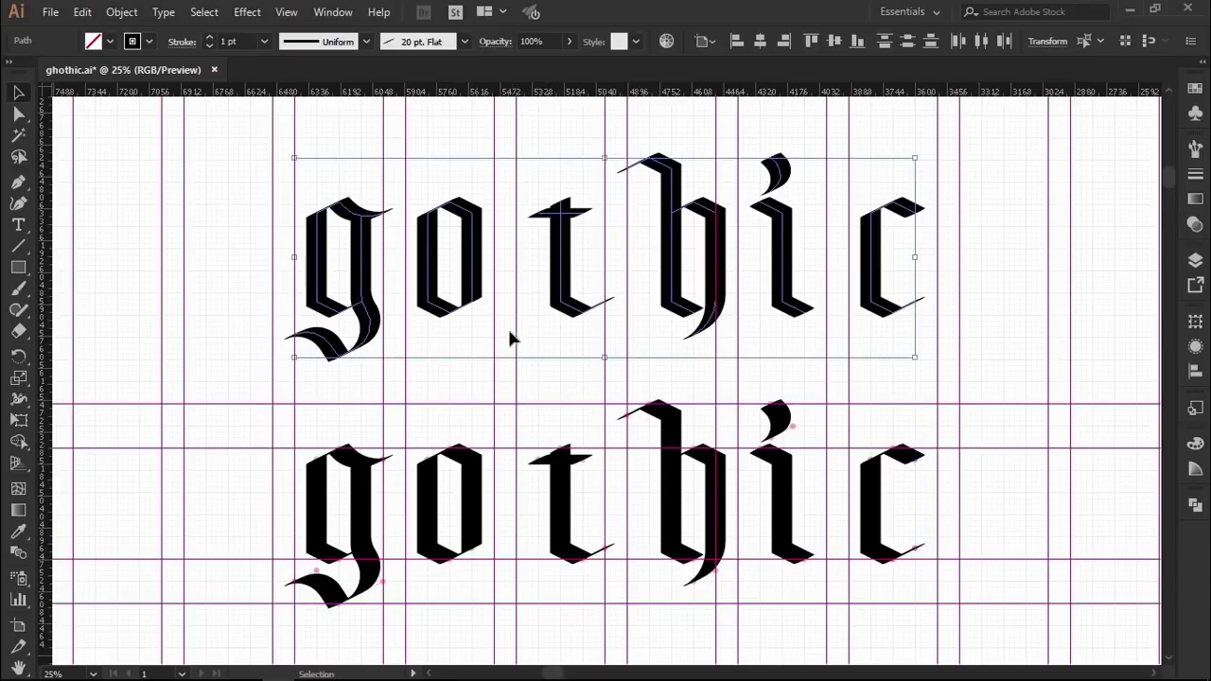
Slide the upper copy's o and t left so each touches the previous letter
click(508, 335)
mouse_move(404, 186)
mouse_down()
mouse_move(459, 298)
mouse_move(499, 332)
mouse_up()
scroll(501, 341, up, 1)
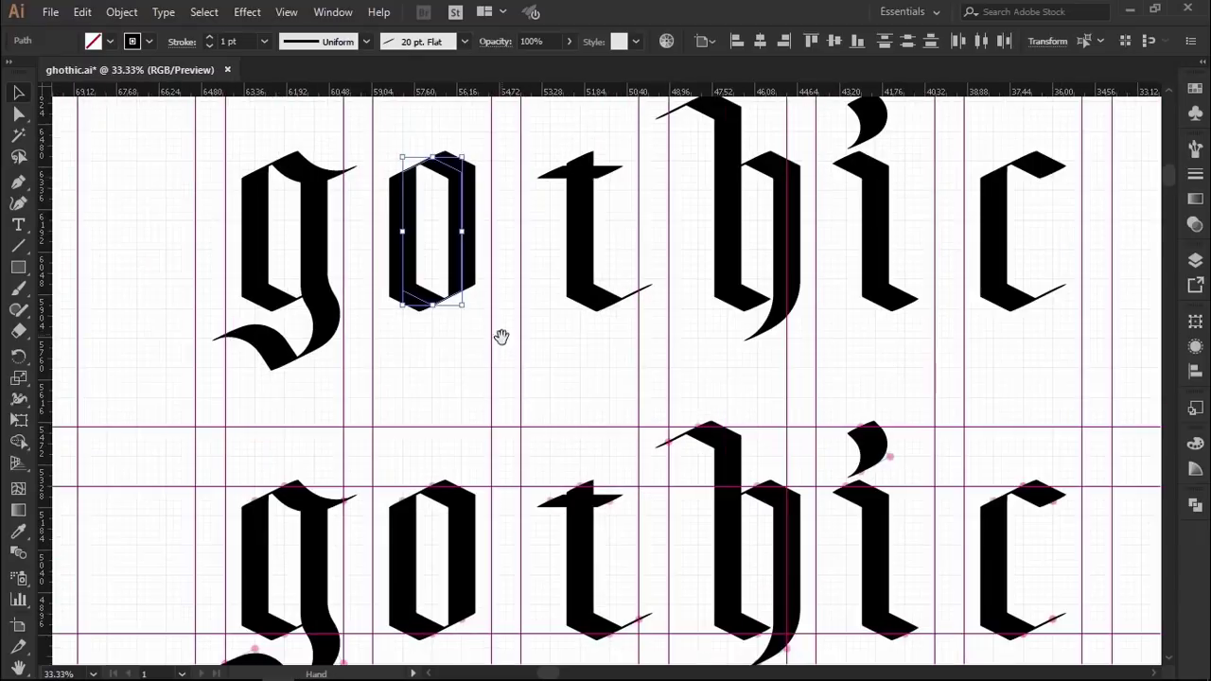
scroll(501, 340, up, 2)
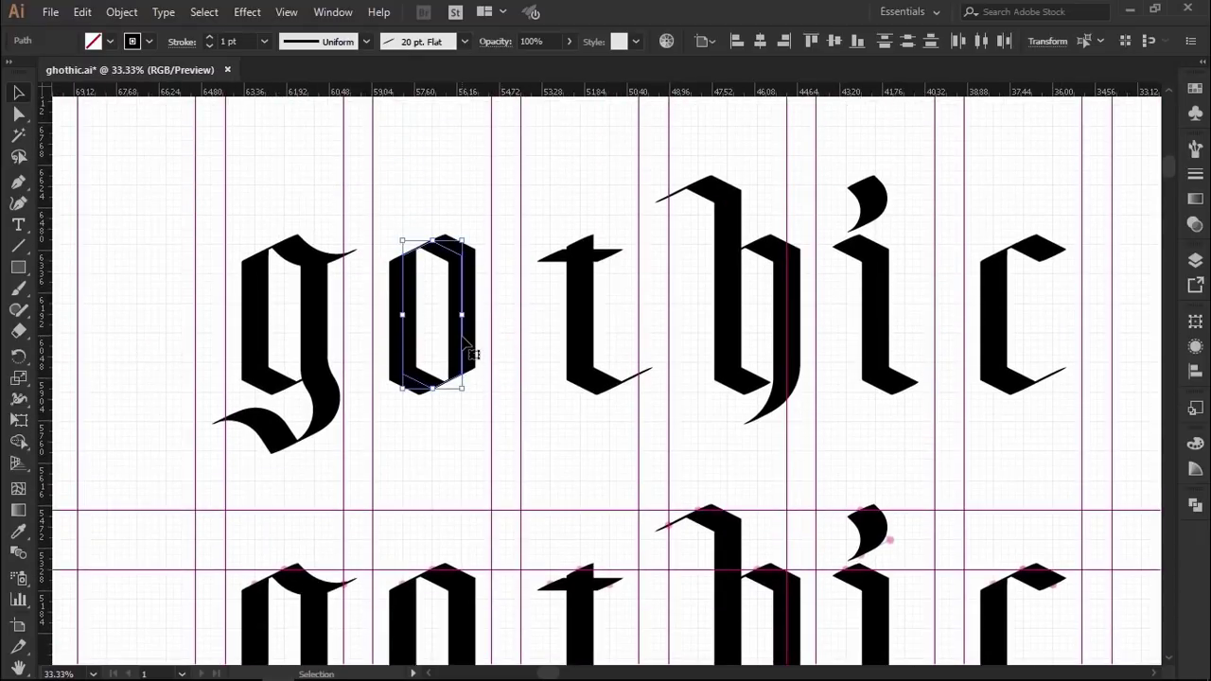
drag(463, 339, 433, 337)
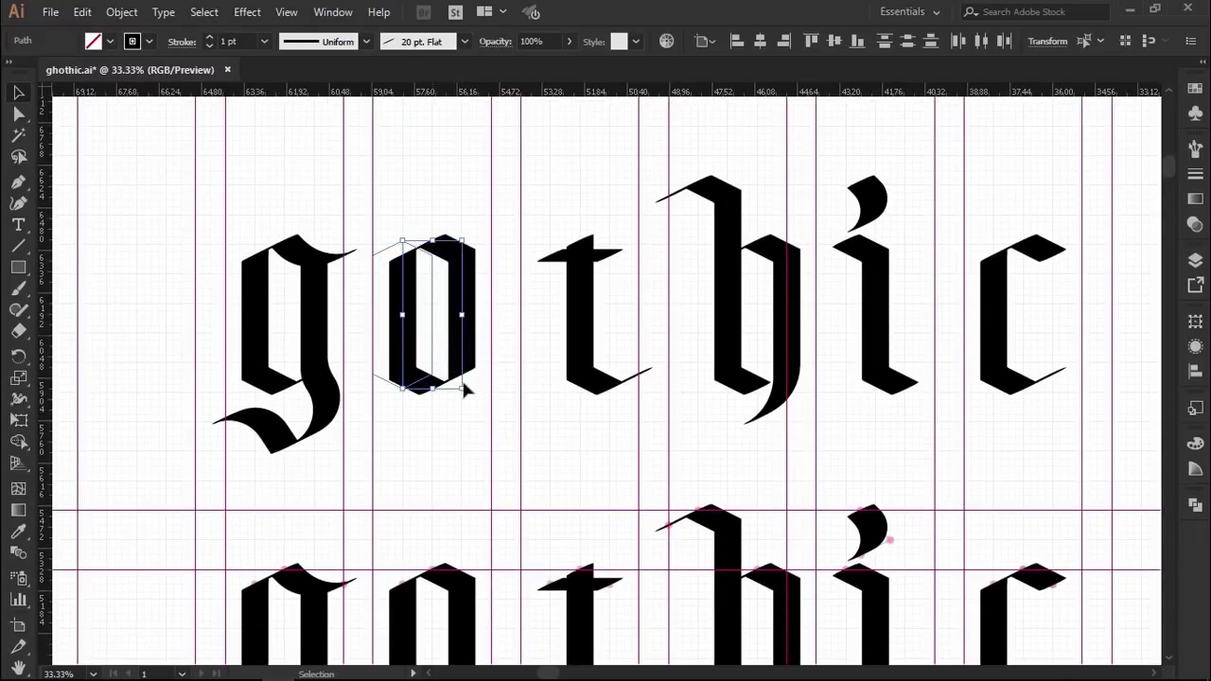
drag(463, 387, 483, 420)
click(484, 420)
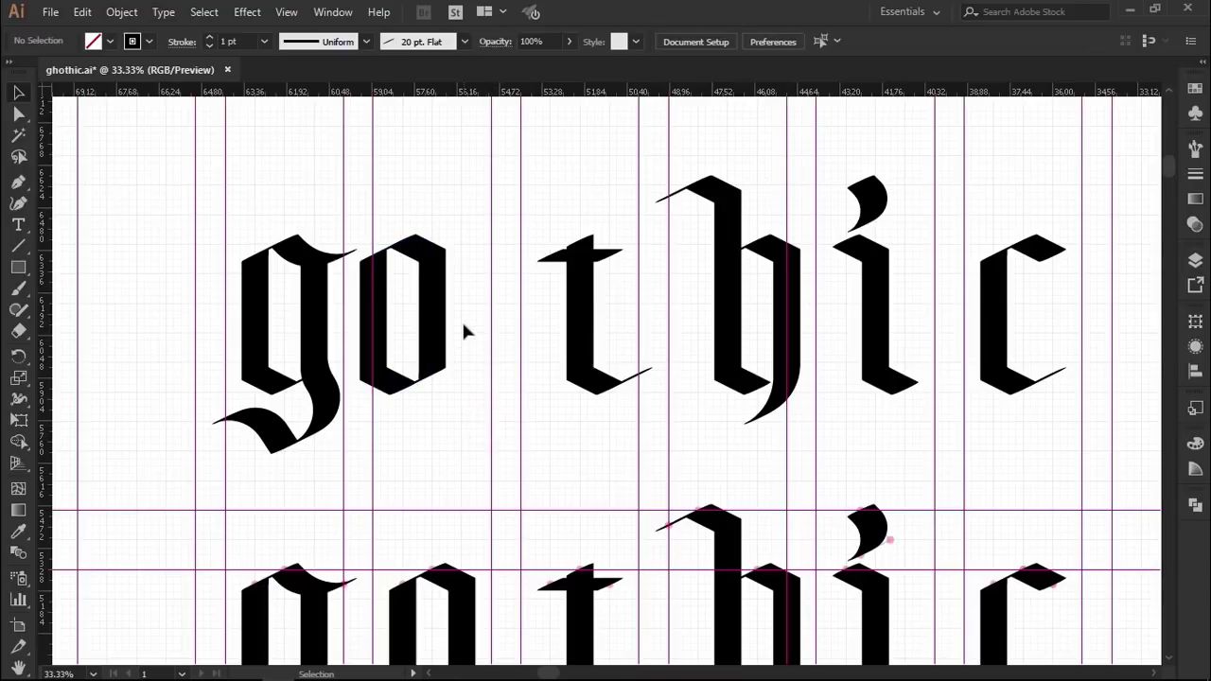
drag(539, 223, 616, 400)
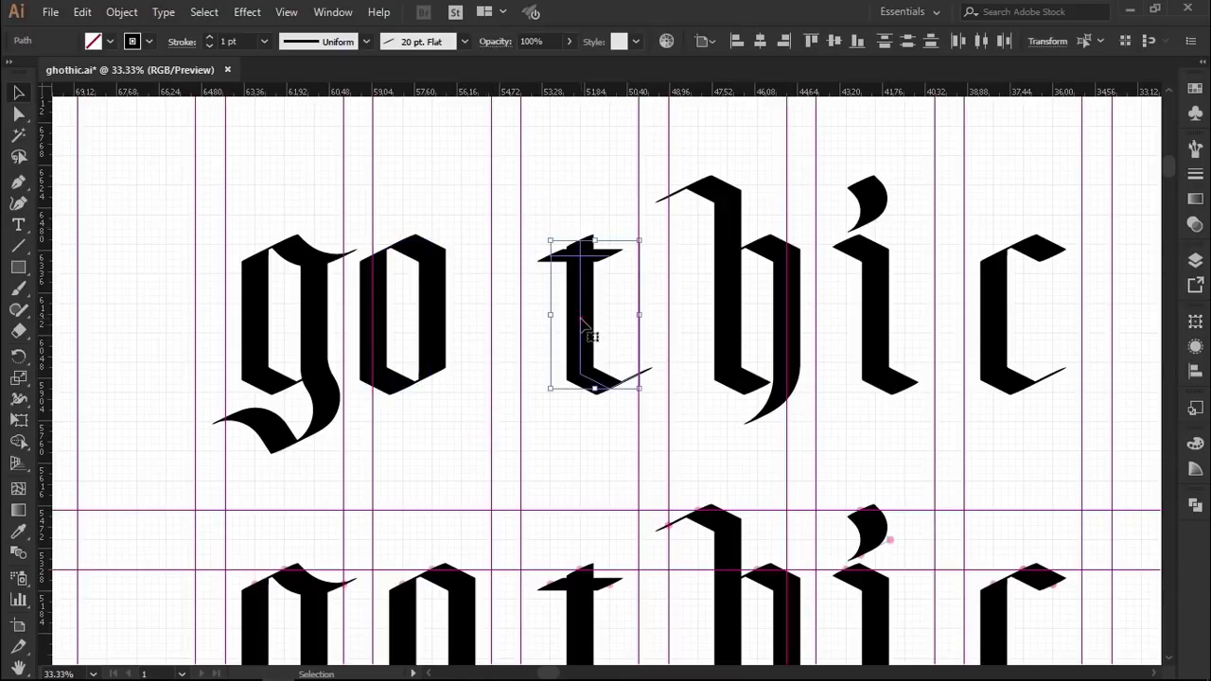
drag(580, 320, 497, 333)
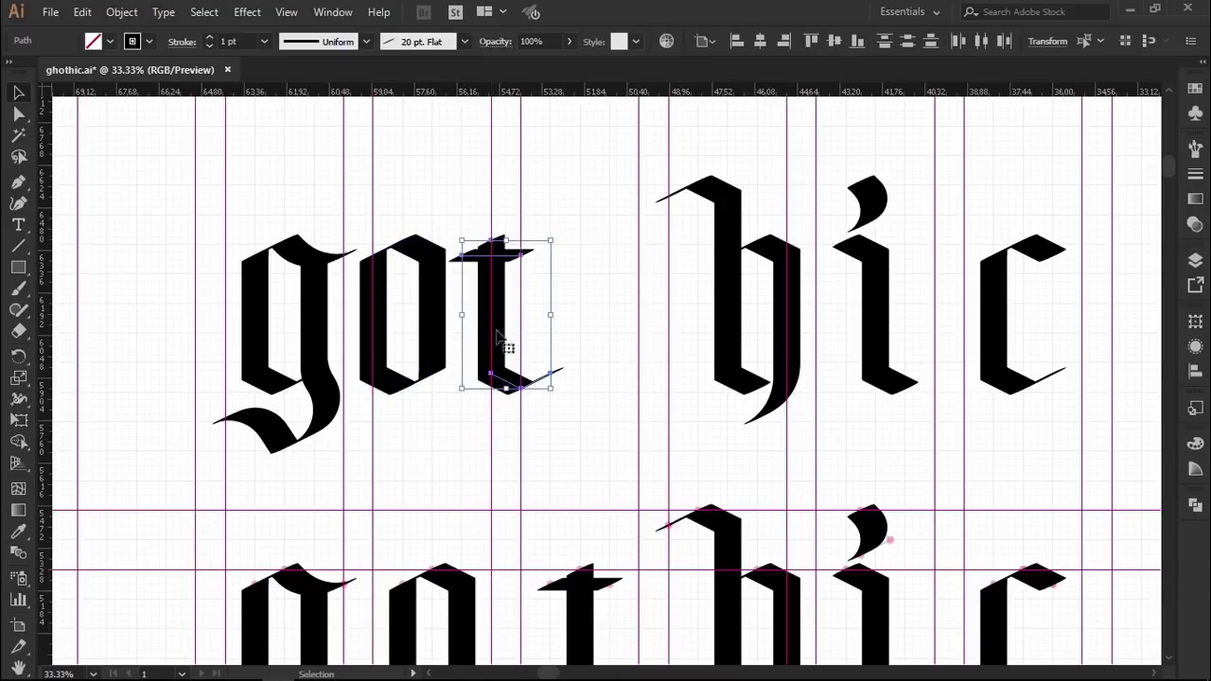
click(491, 419)
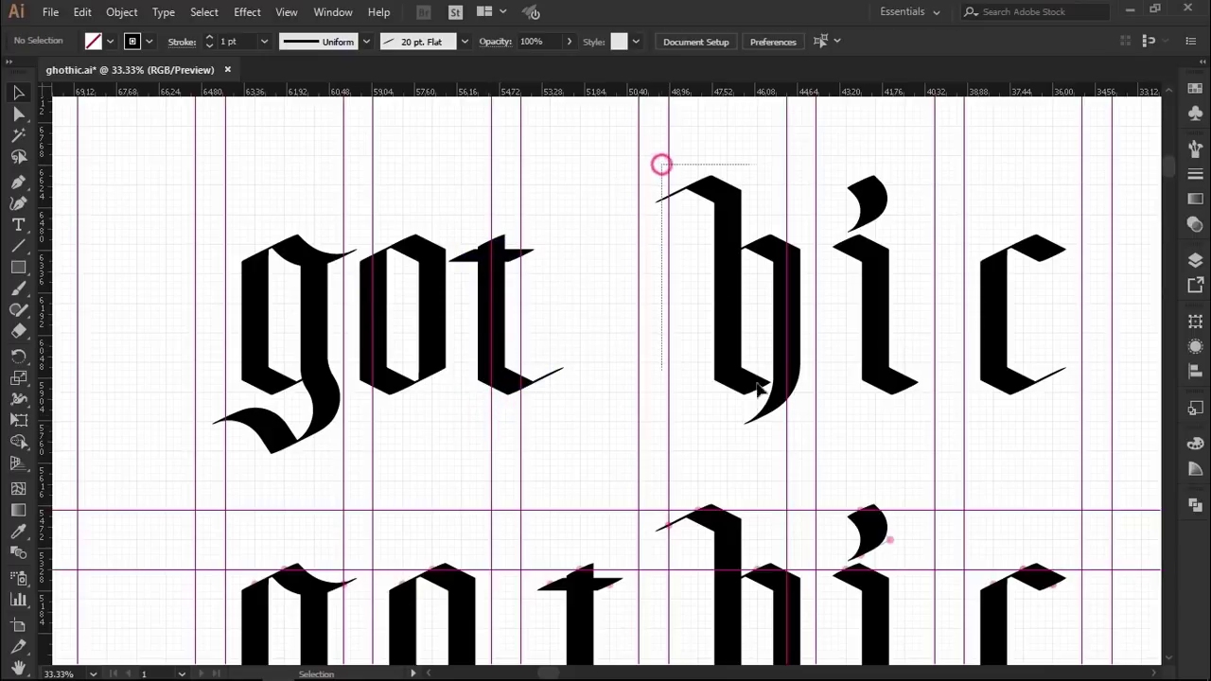
Close up the h, i and c, then nudge the letters 'othic' slightly left together
drag(662, 169, 807, 436)
mouse_move(736, 303)
mouse_down()
mouse_move(553, 298)
mouse_move(565, 327)
mouse_up()
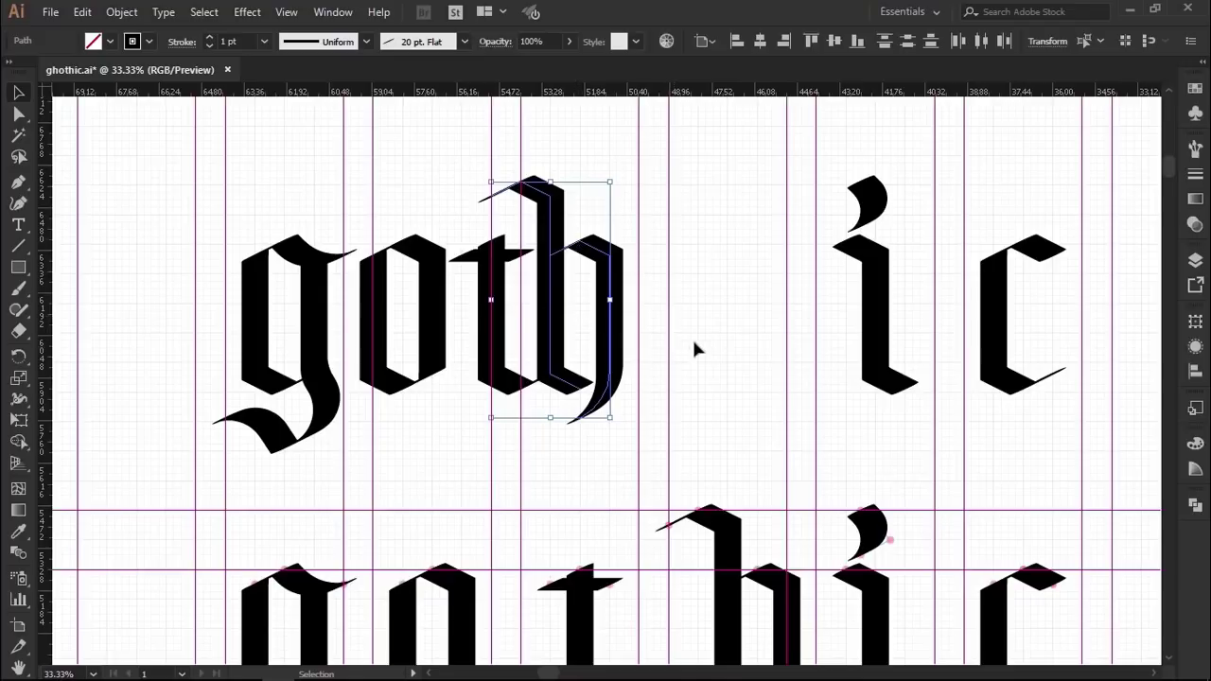
click(723, 339)
drag(819, 168, 928, 402)
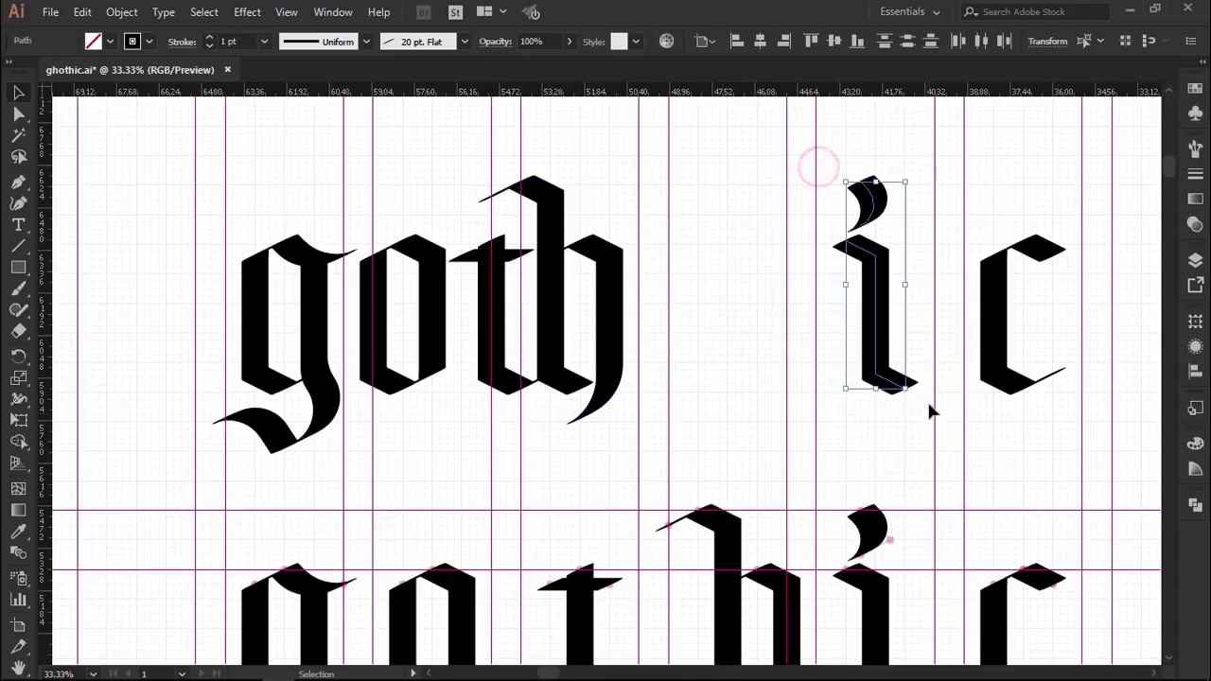
drag(875, 307, 668, 310)
click(763, 335)
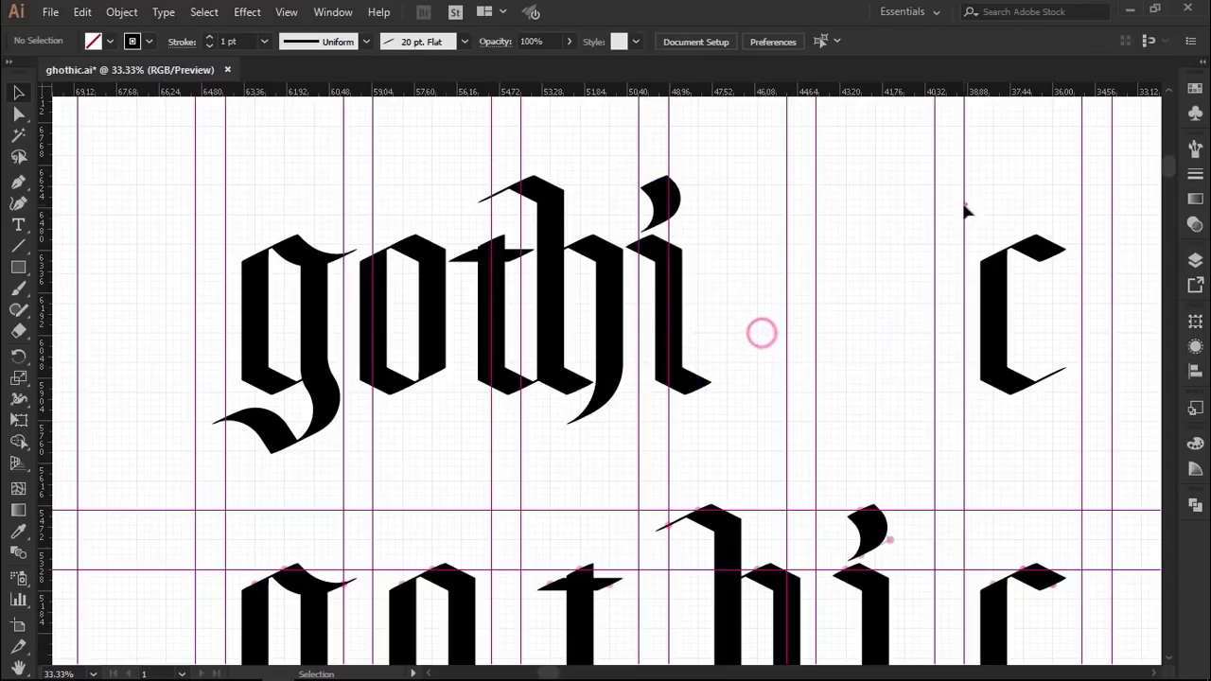
drag(965, 204, 1064, 411)
drag(1000, 333, 733, 331)
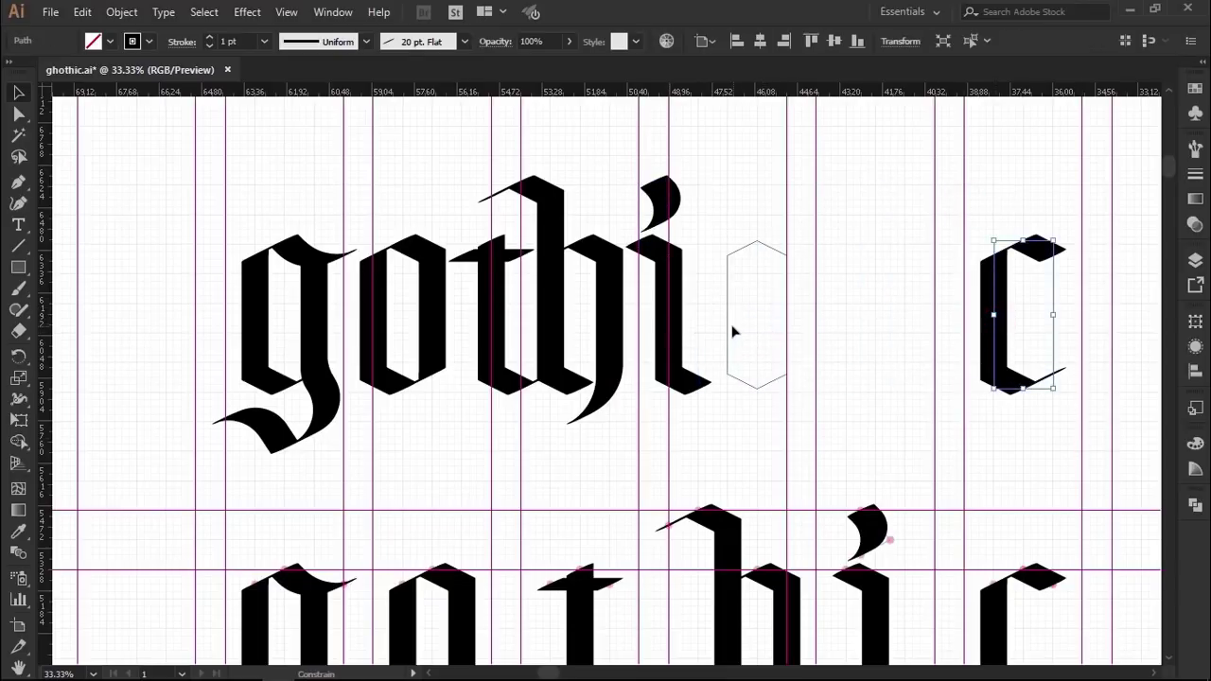
click(877, 354)
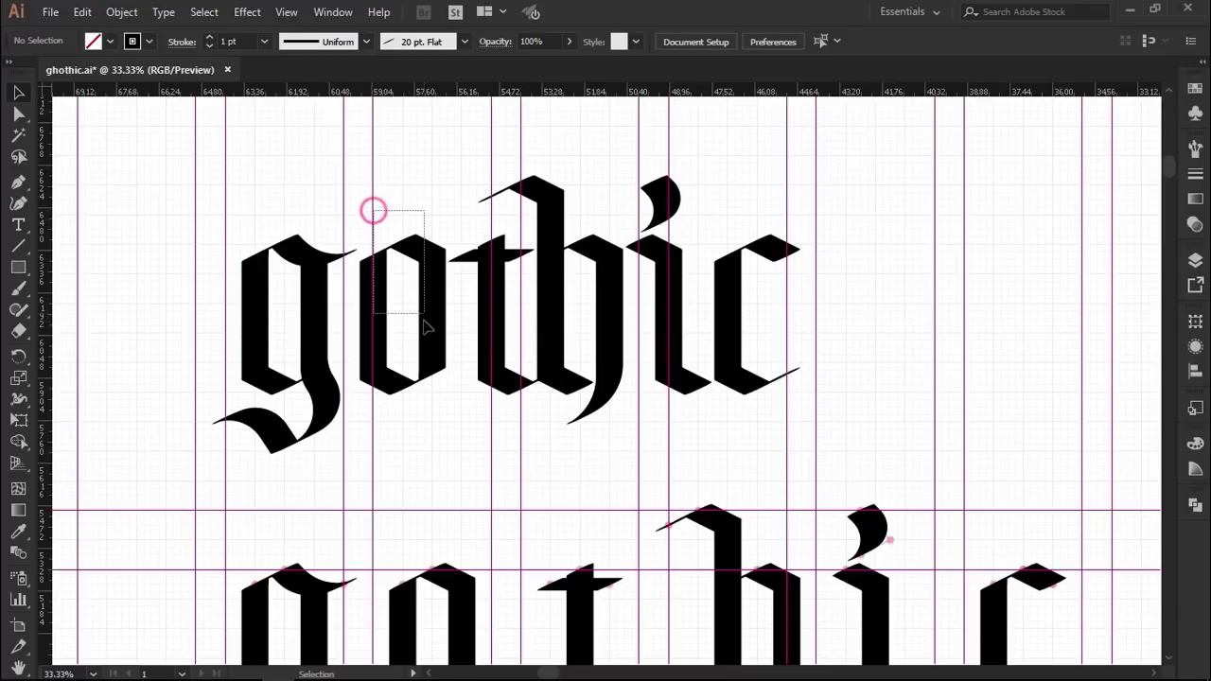
drag(374, 210, 797, 438)
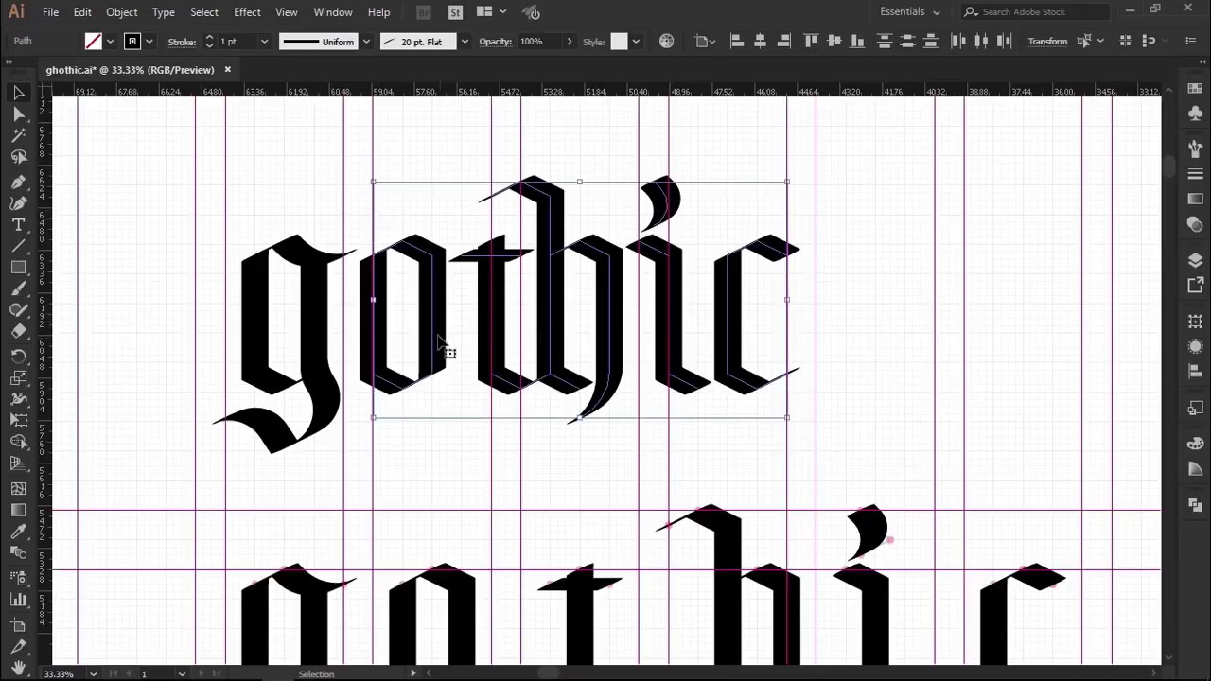
key(shift+Left)
key(shift+Left)
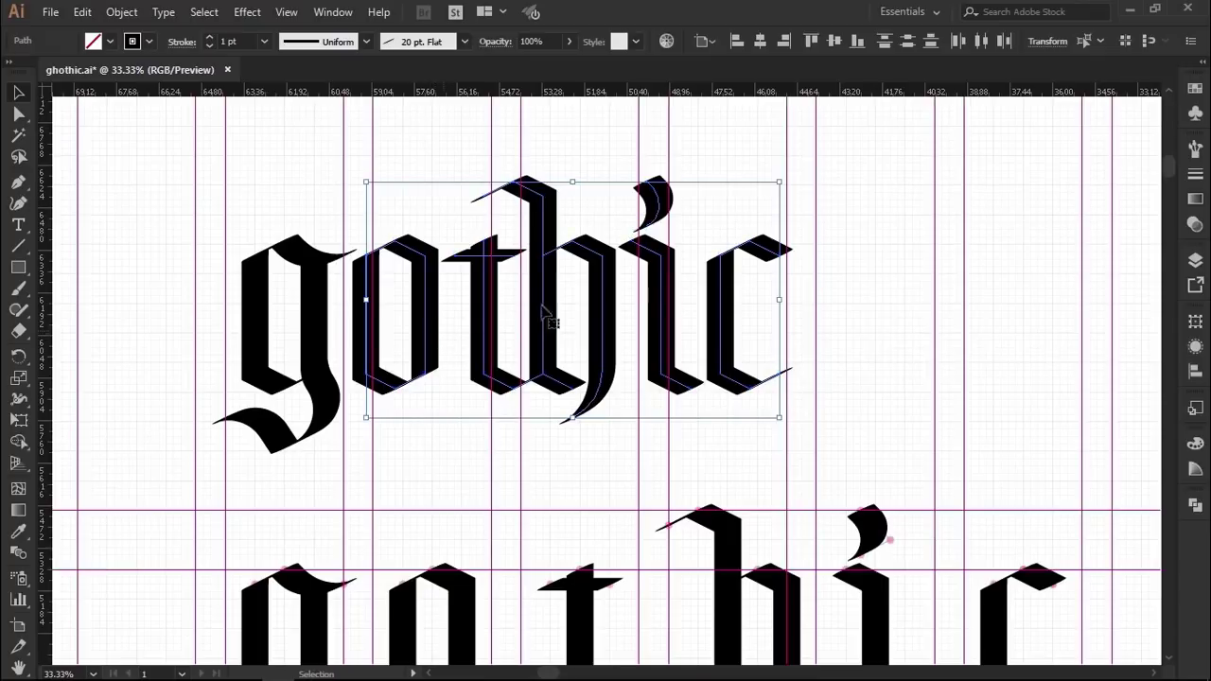
click(865, 392)
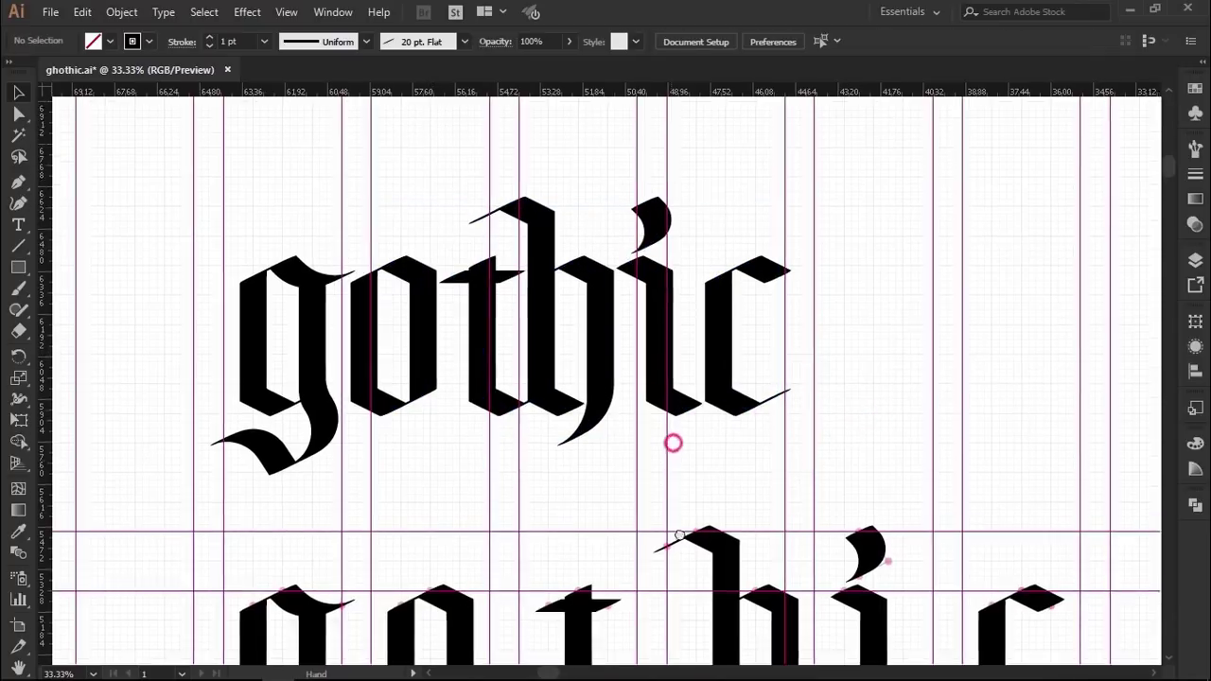
Move the tightened word up, hide guides and grid, and reselect all its letters
drag(669, 438, 696, 612)
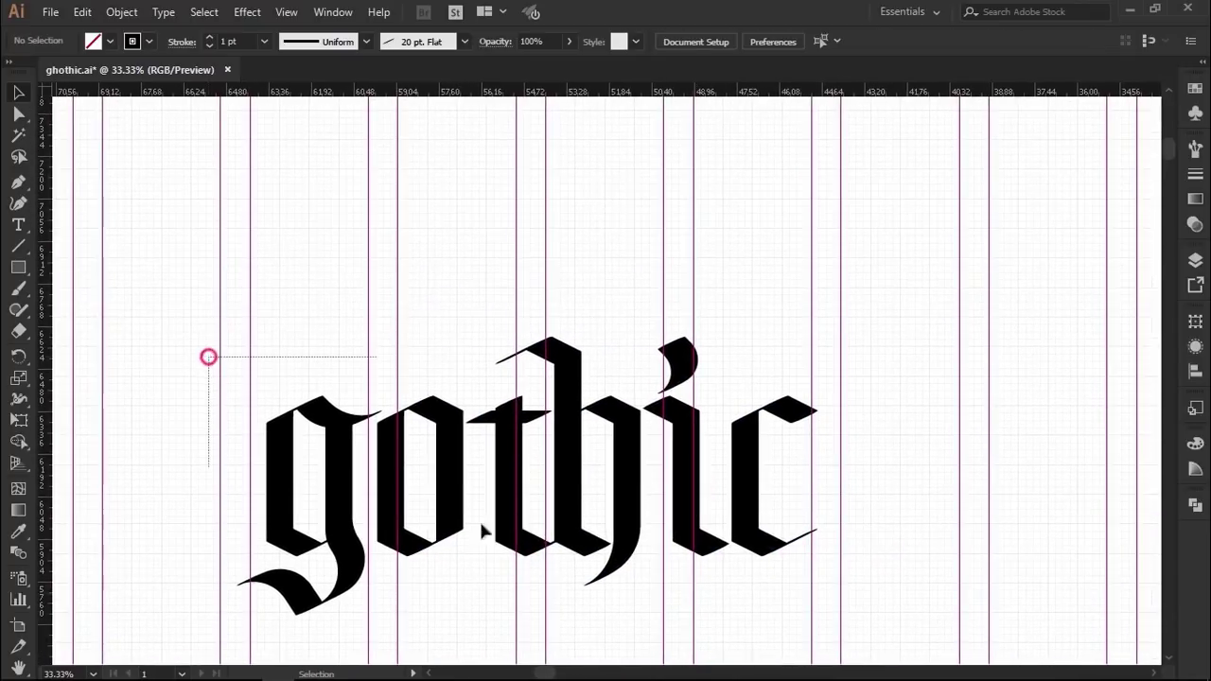
drag(483, 530, 851, 649)
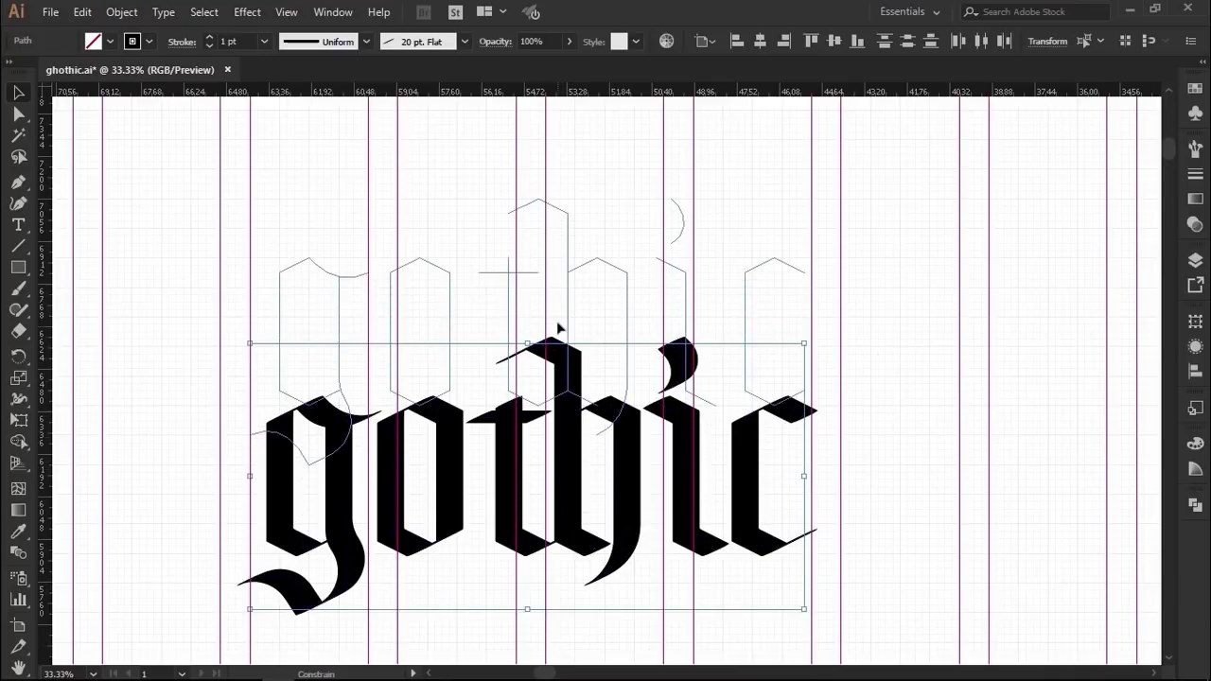
drag(568, 472, 568, 328)
drag(489, 359, 521, 409)
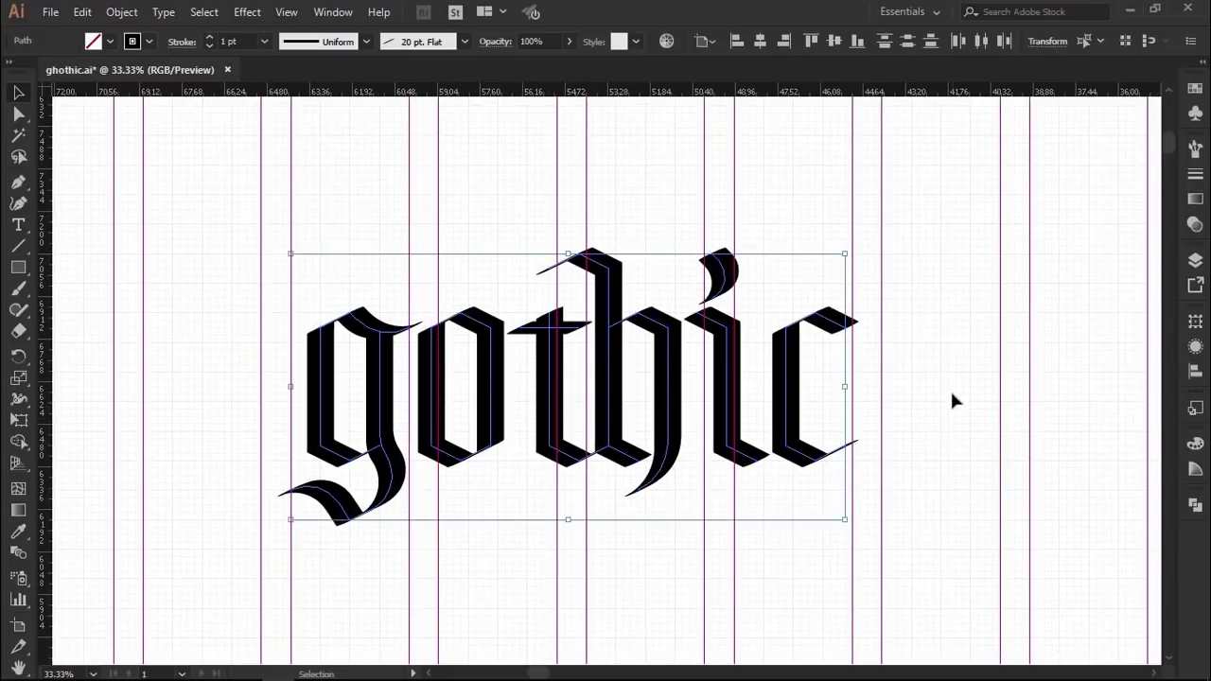
click(953, 398)
key(ctrl+semicolon)
key(ctrl+apostrophe)
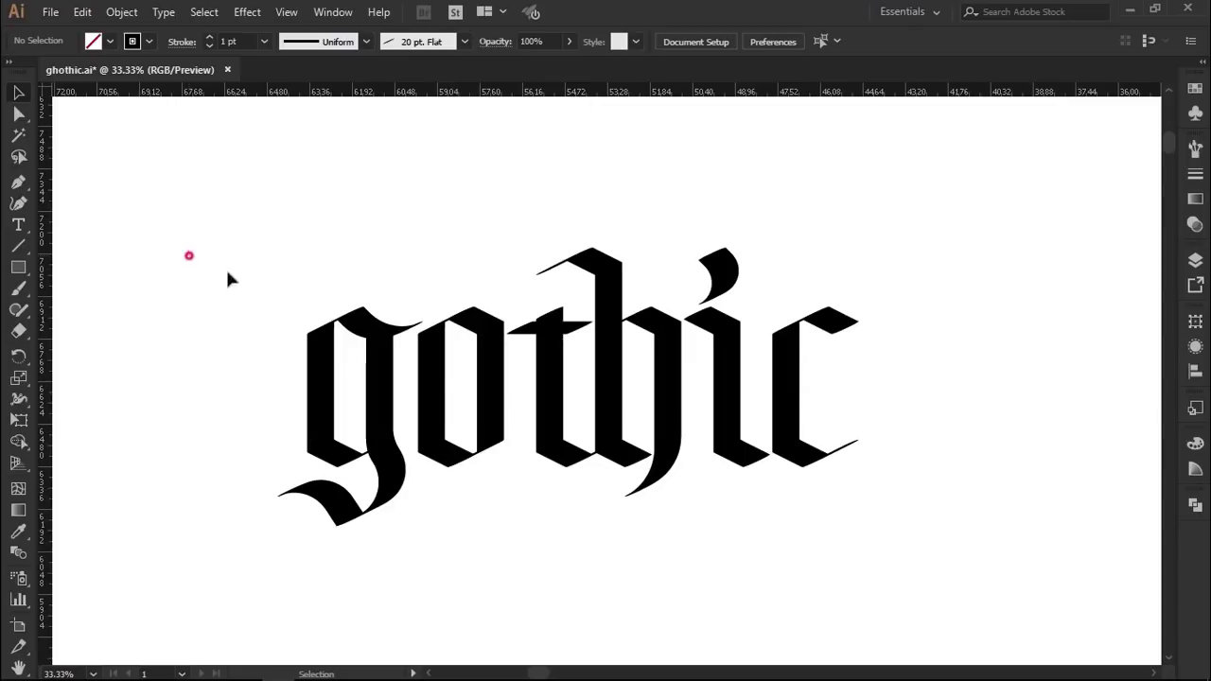
drag(188, 256, 920, 498)
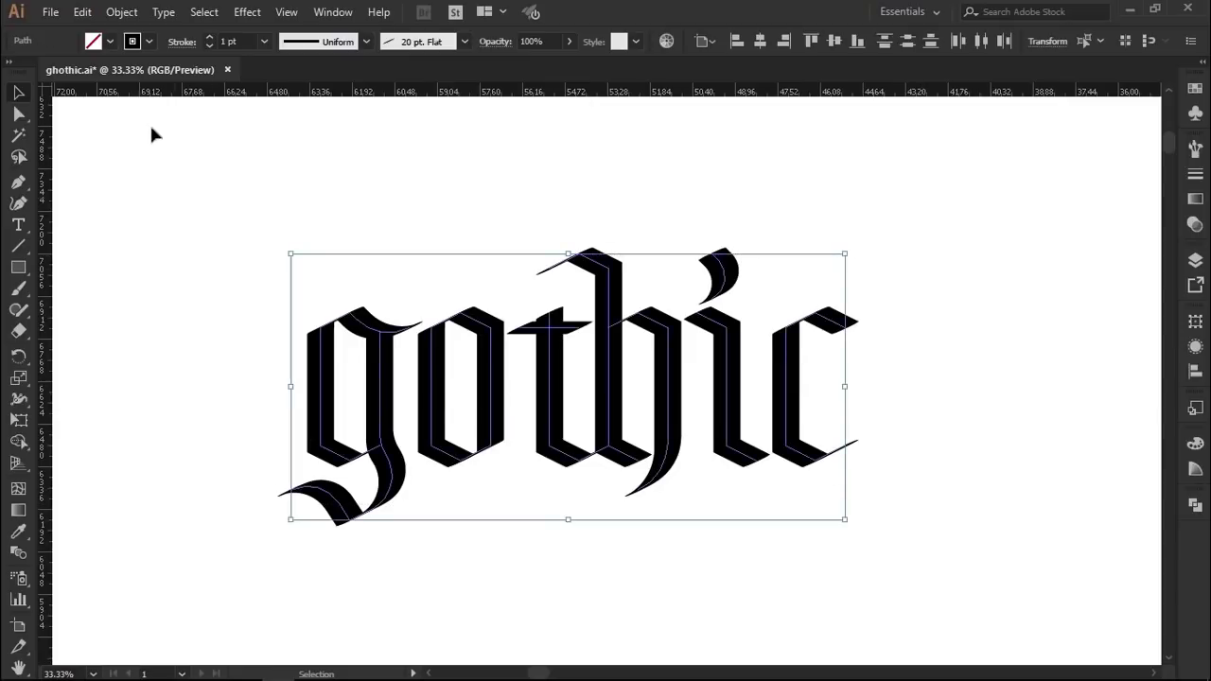
Change the selected lettering's colour swatch to pink, then deselect to view it
click(151, 39)
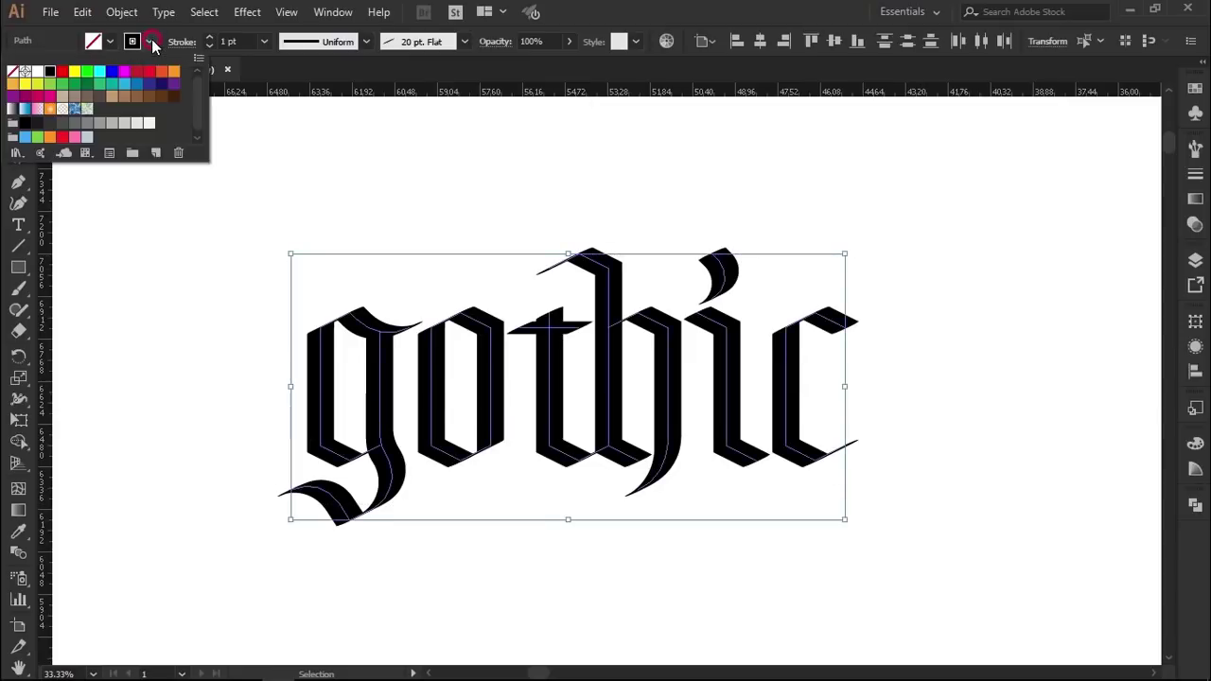
click(129, 87)
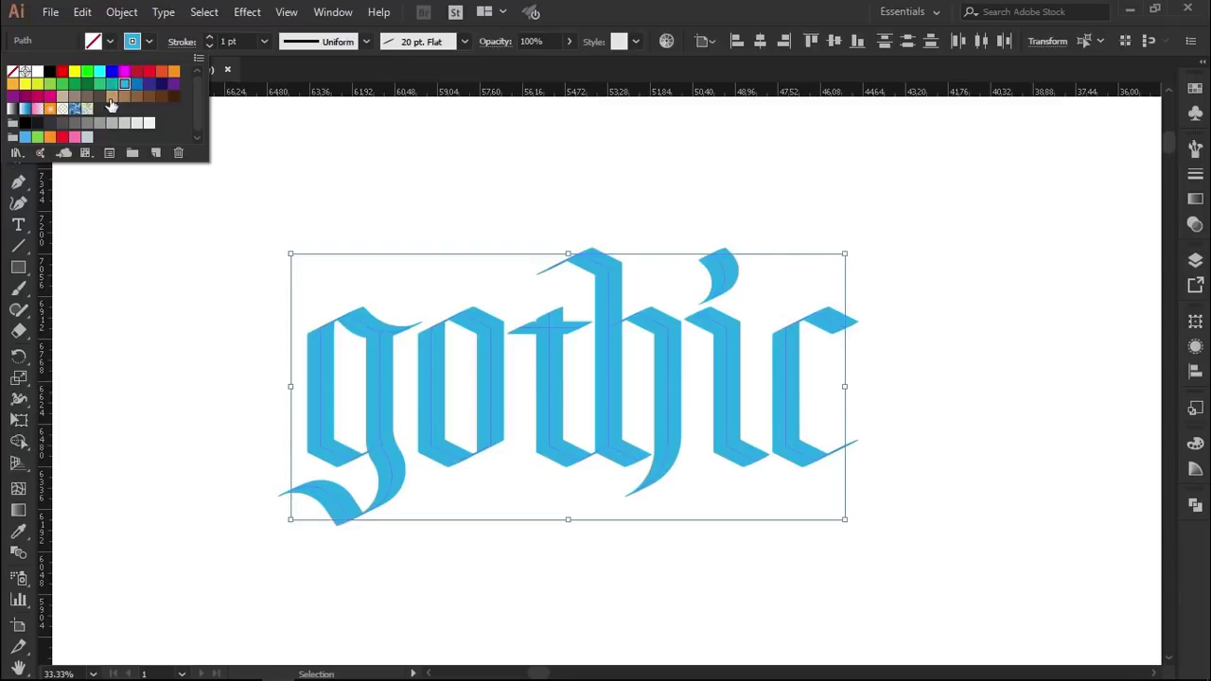
click(75, 139)
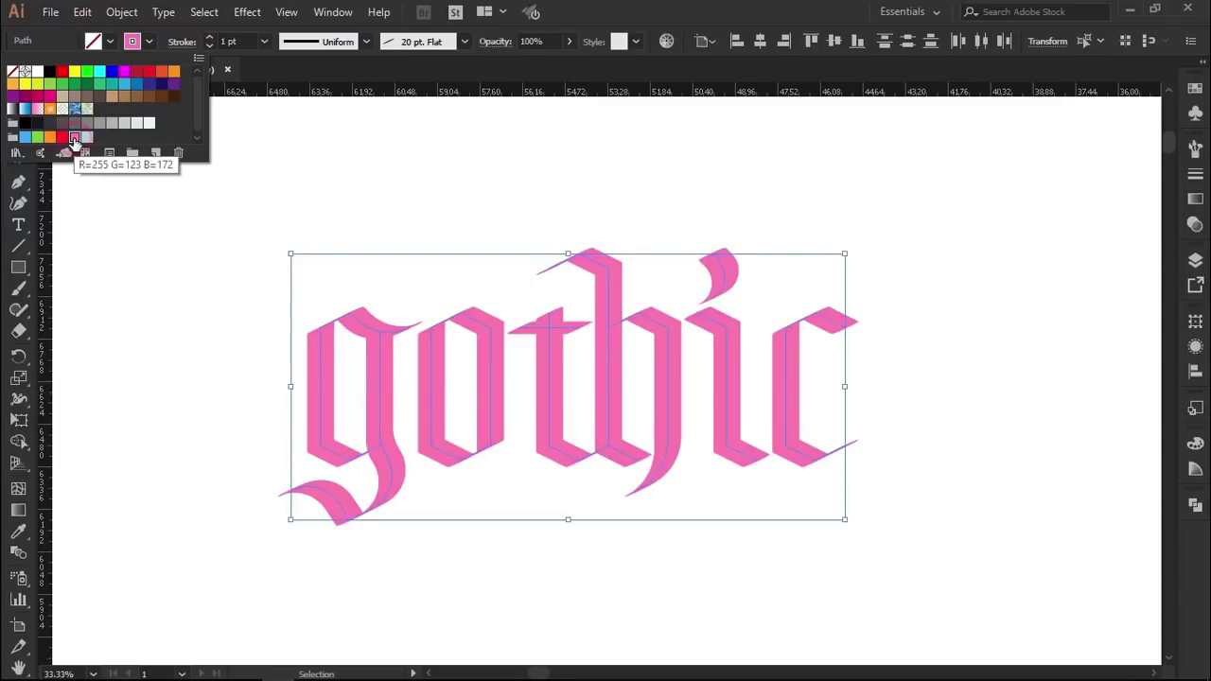
click(422, 202)
click(914, 337)
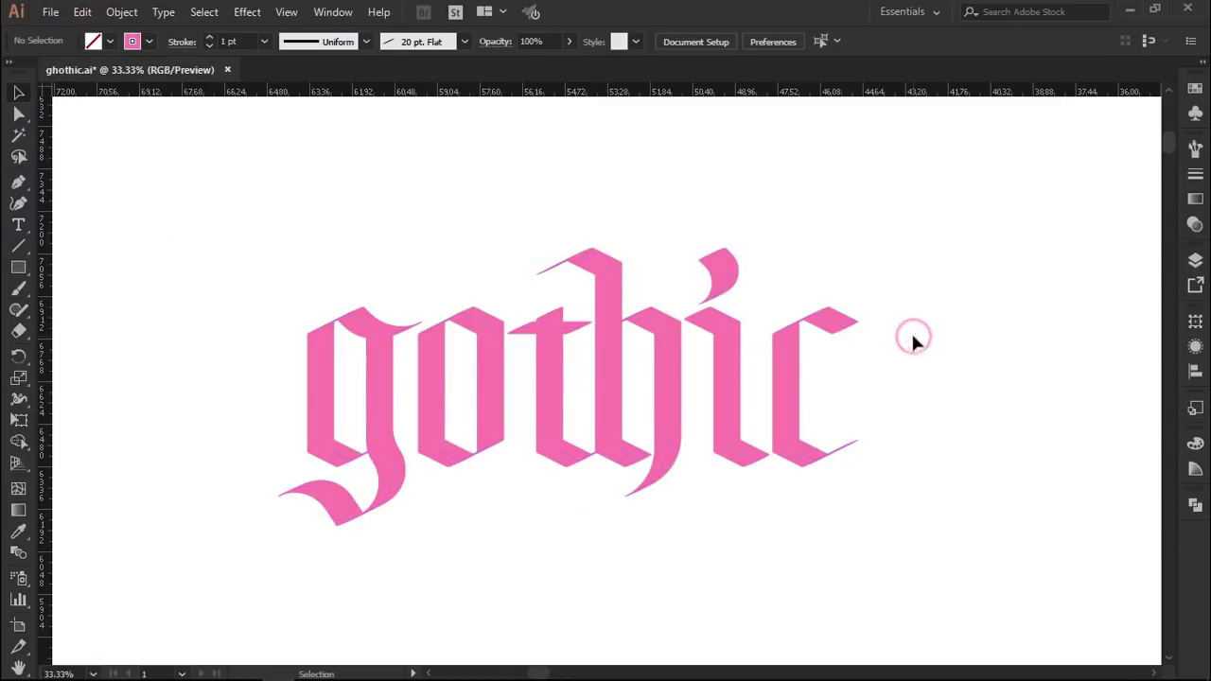